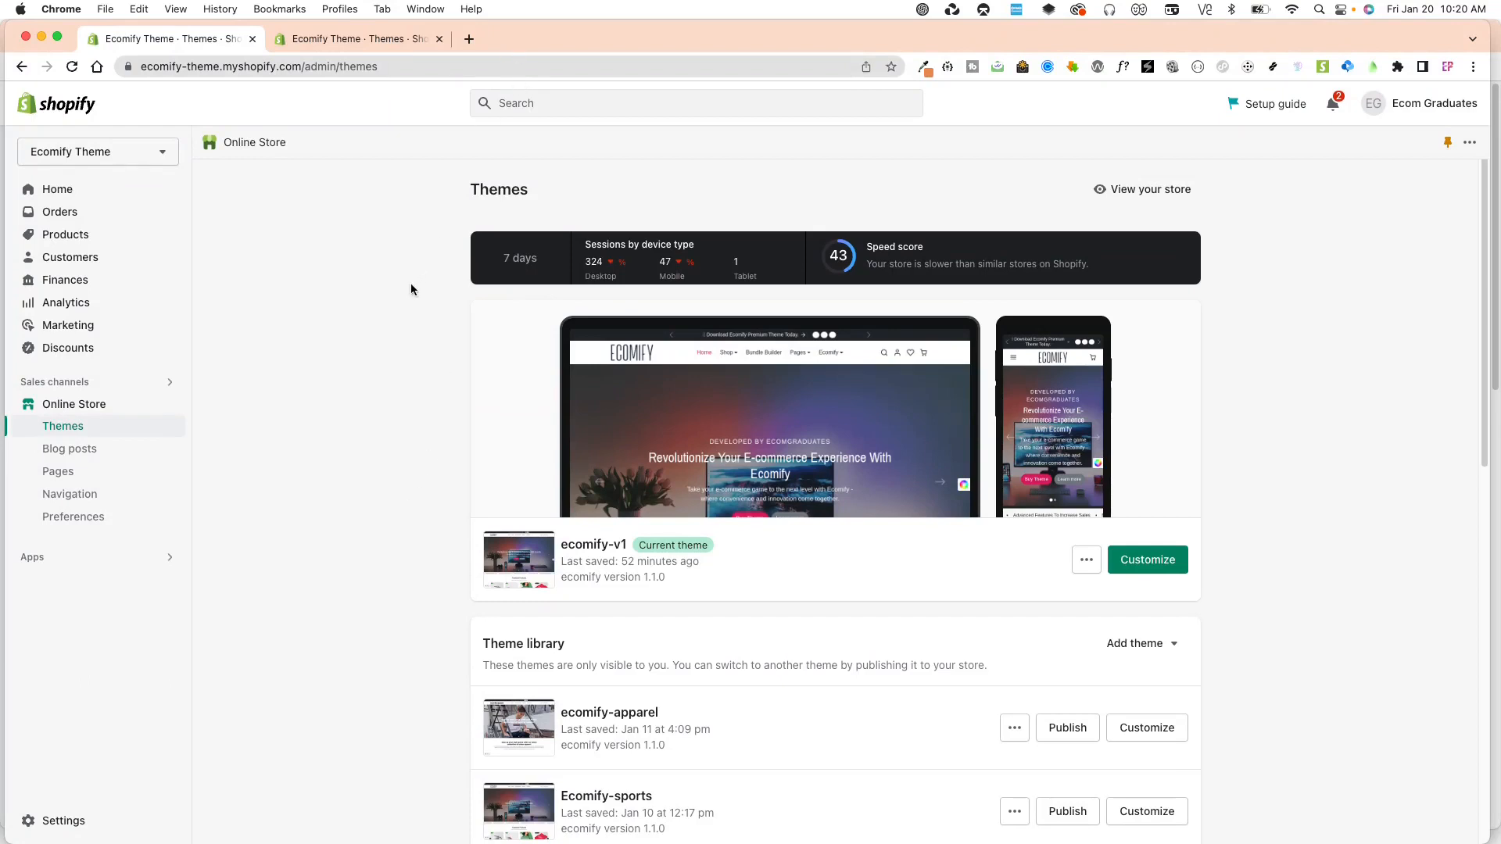
View the live store, open the Ecomify Mug product page and close the store preview bar.
click(1142, 193)
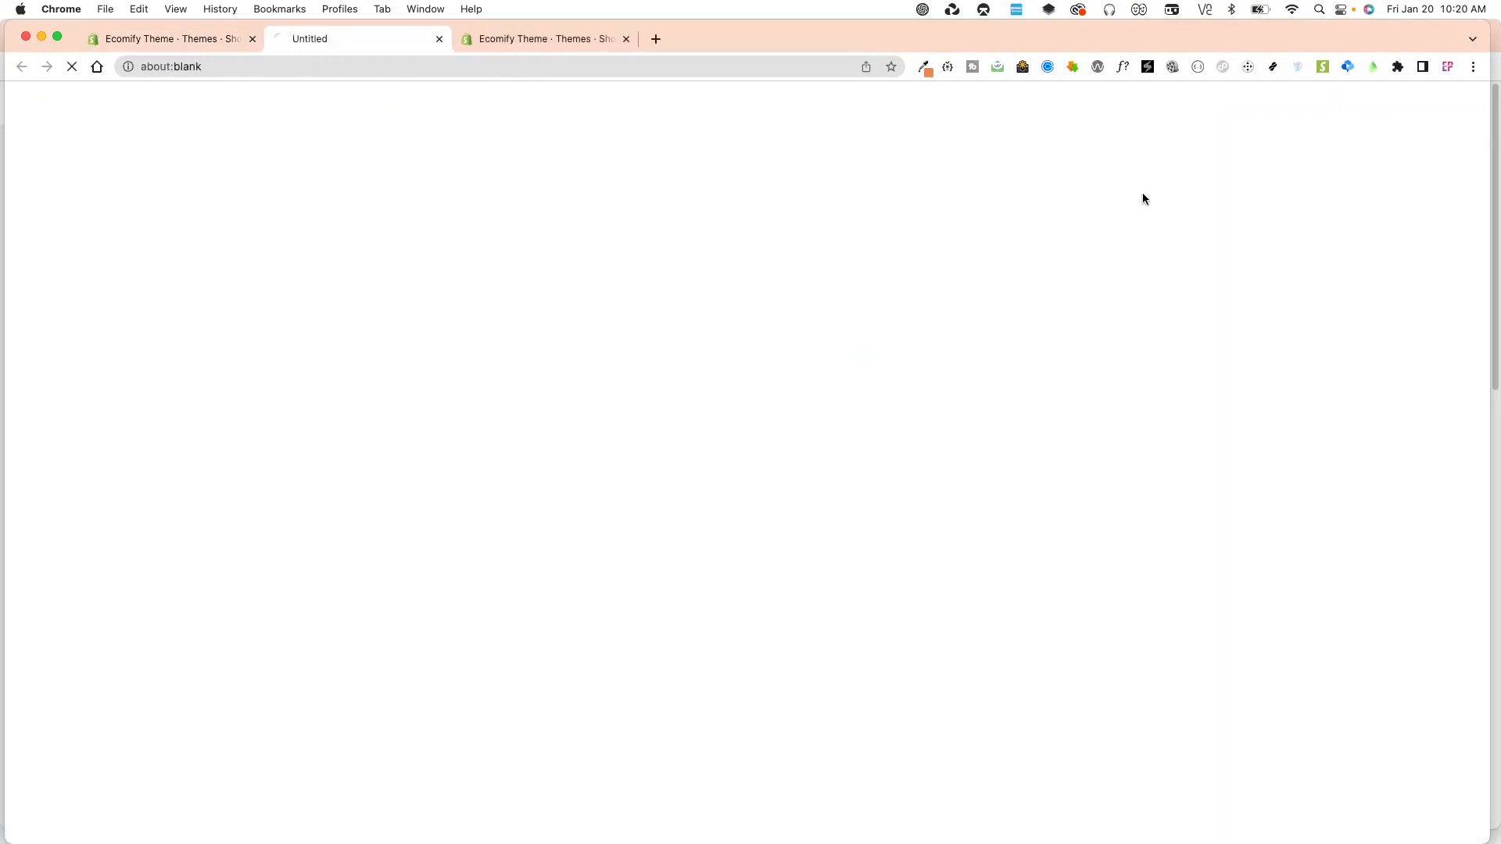
scroll(526, 680, down, 5)
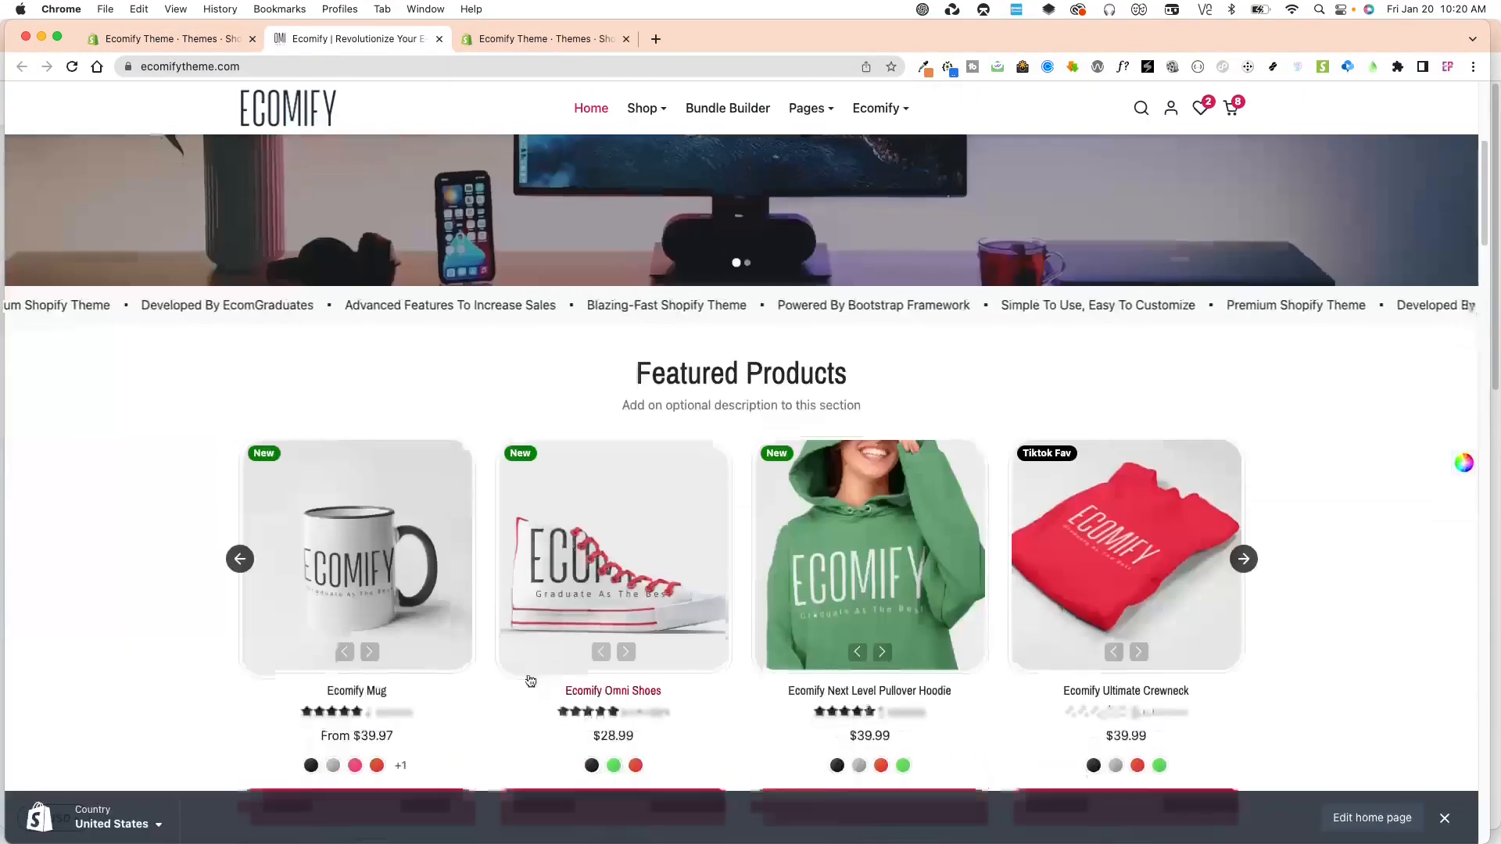
click(419, 558)
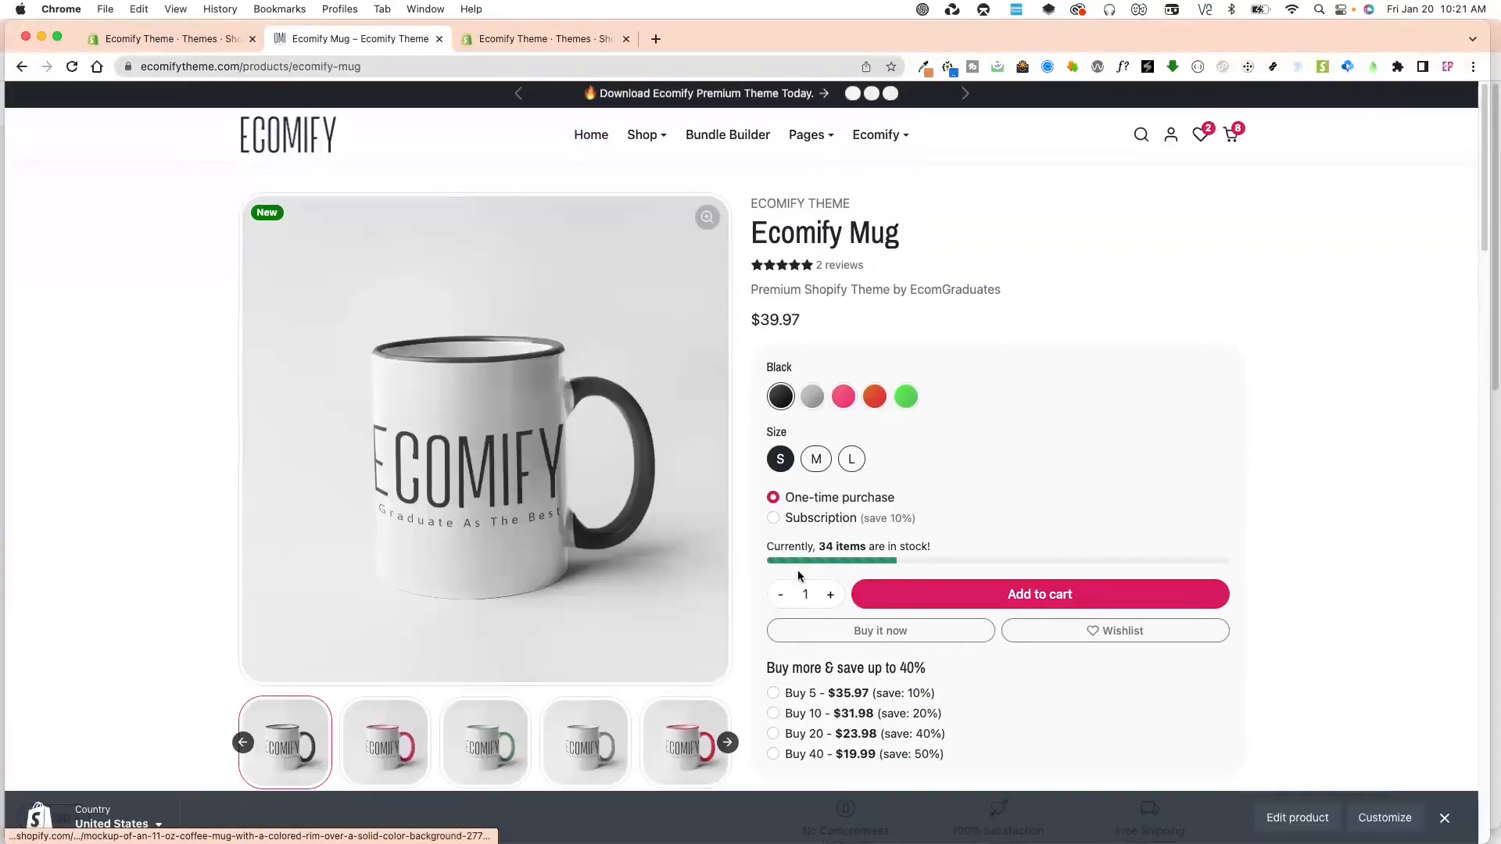
click(1445, 818)
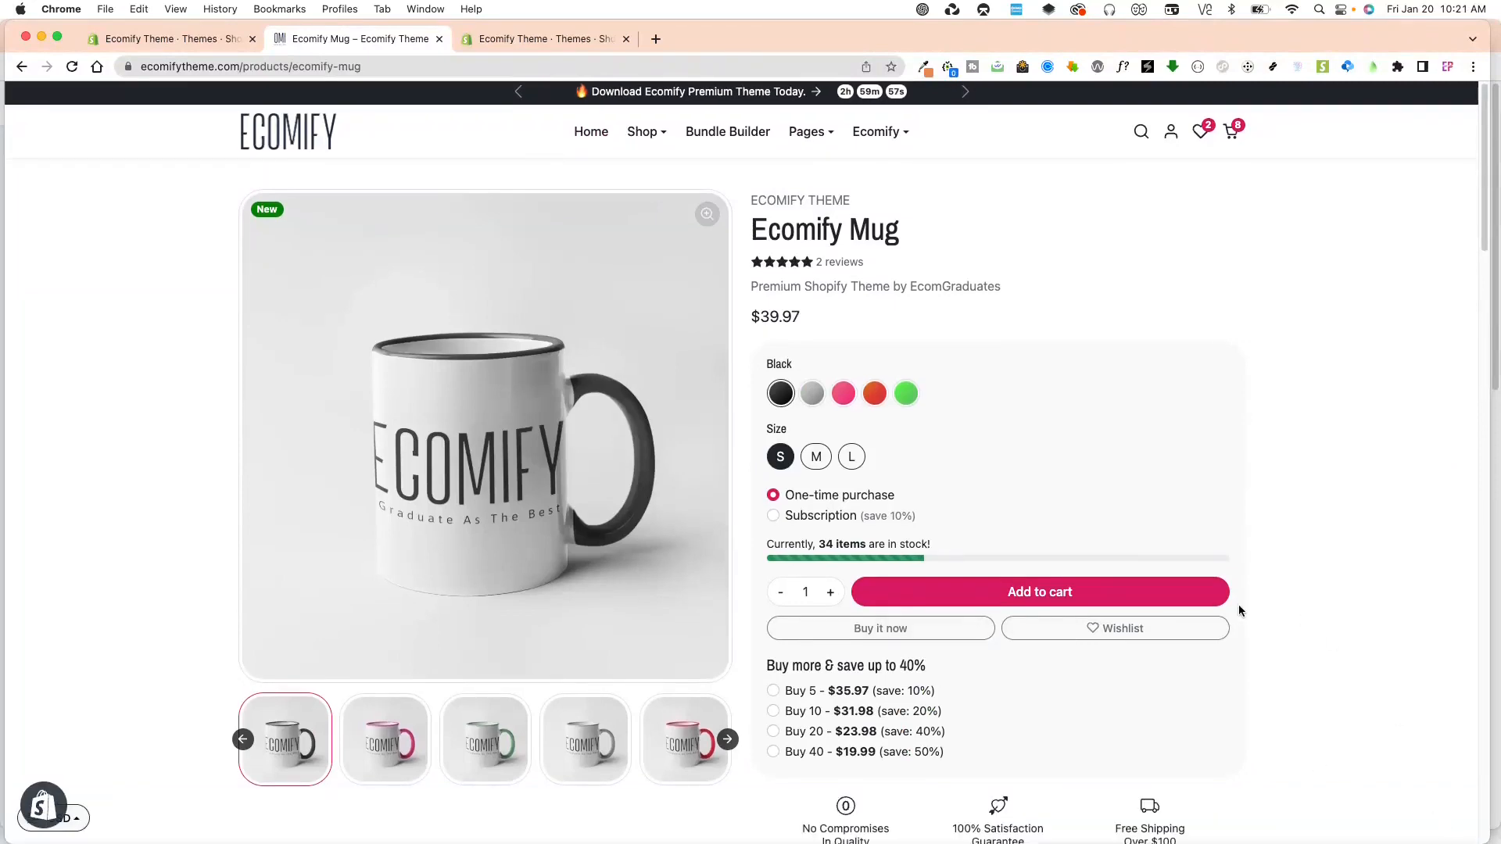
Examine the mug's product page, expanding its Details, Size Chart and Shipping & Returns sections.
scroll(1278, 659, down, 1)
scroll(1279, 659, down, 10)
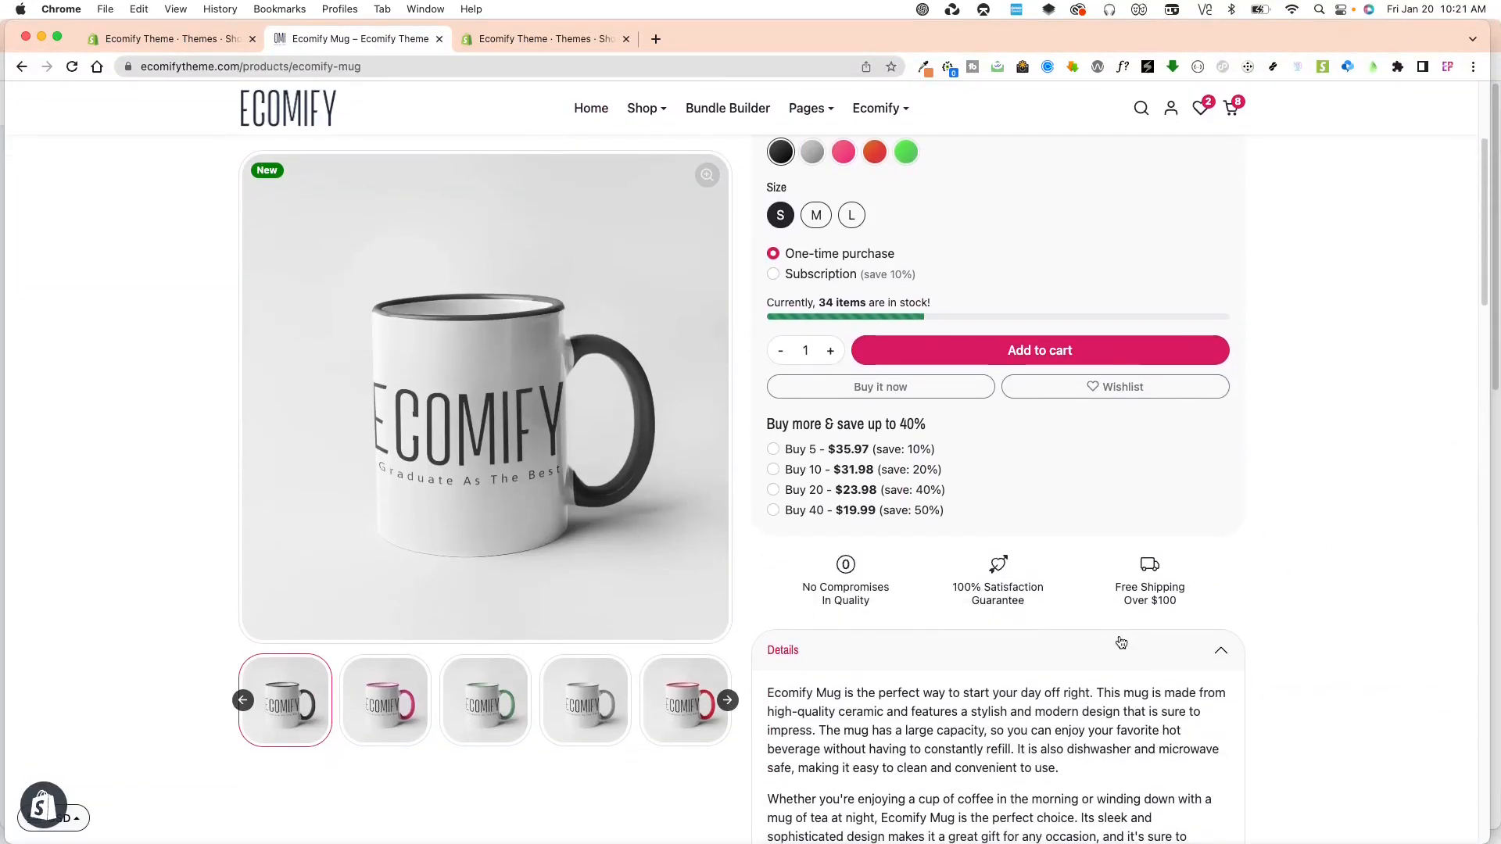
scroll(1204, 586, down, 2)
scroll(1189, 543, up, 8)
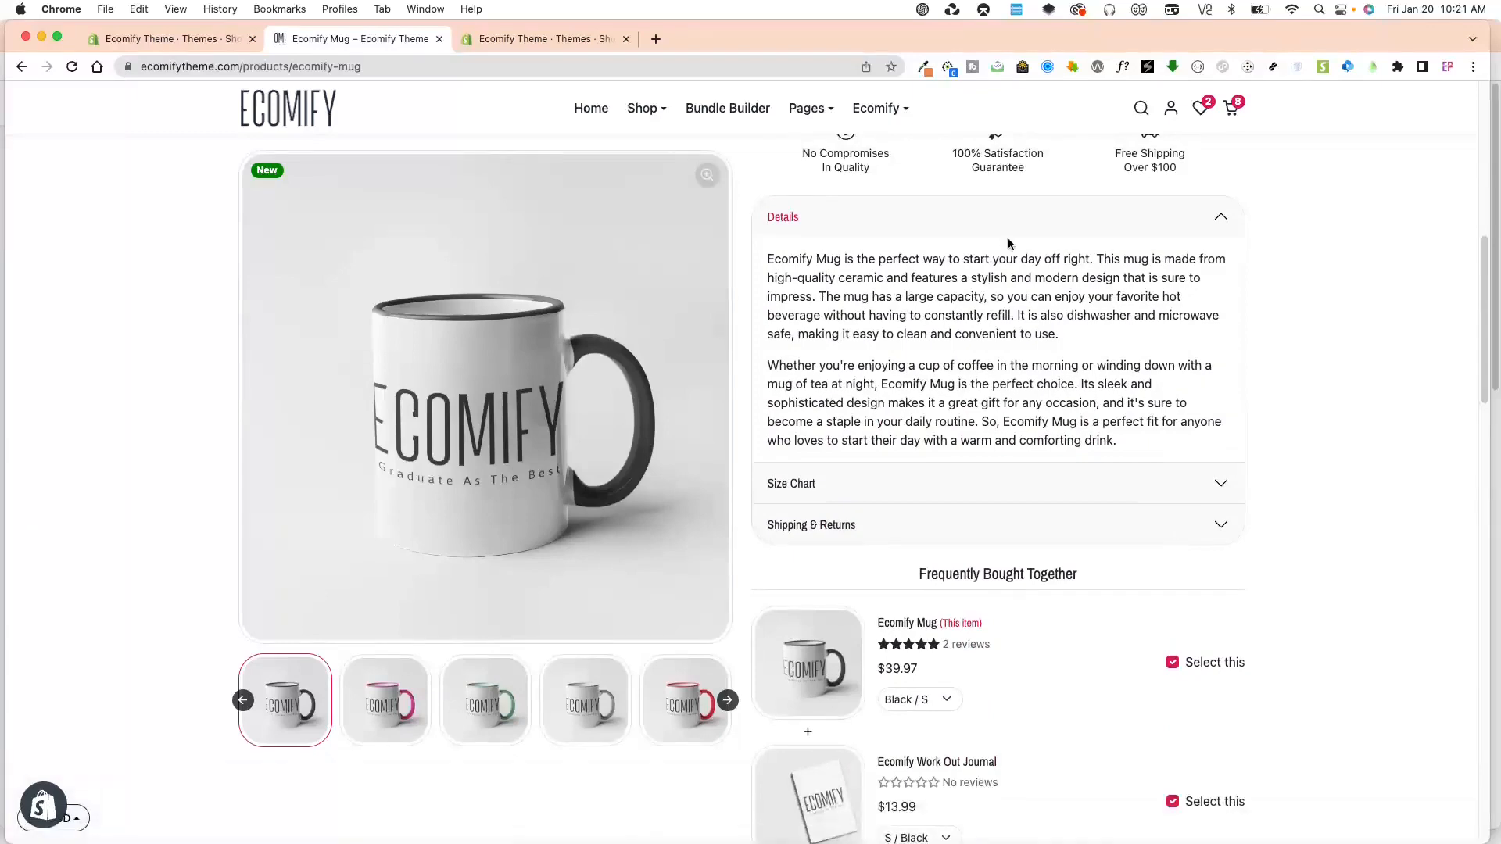
click(1034, 226)
click(1032, 257)
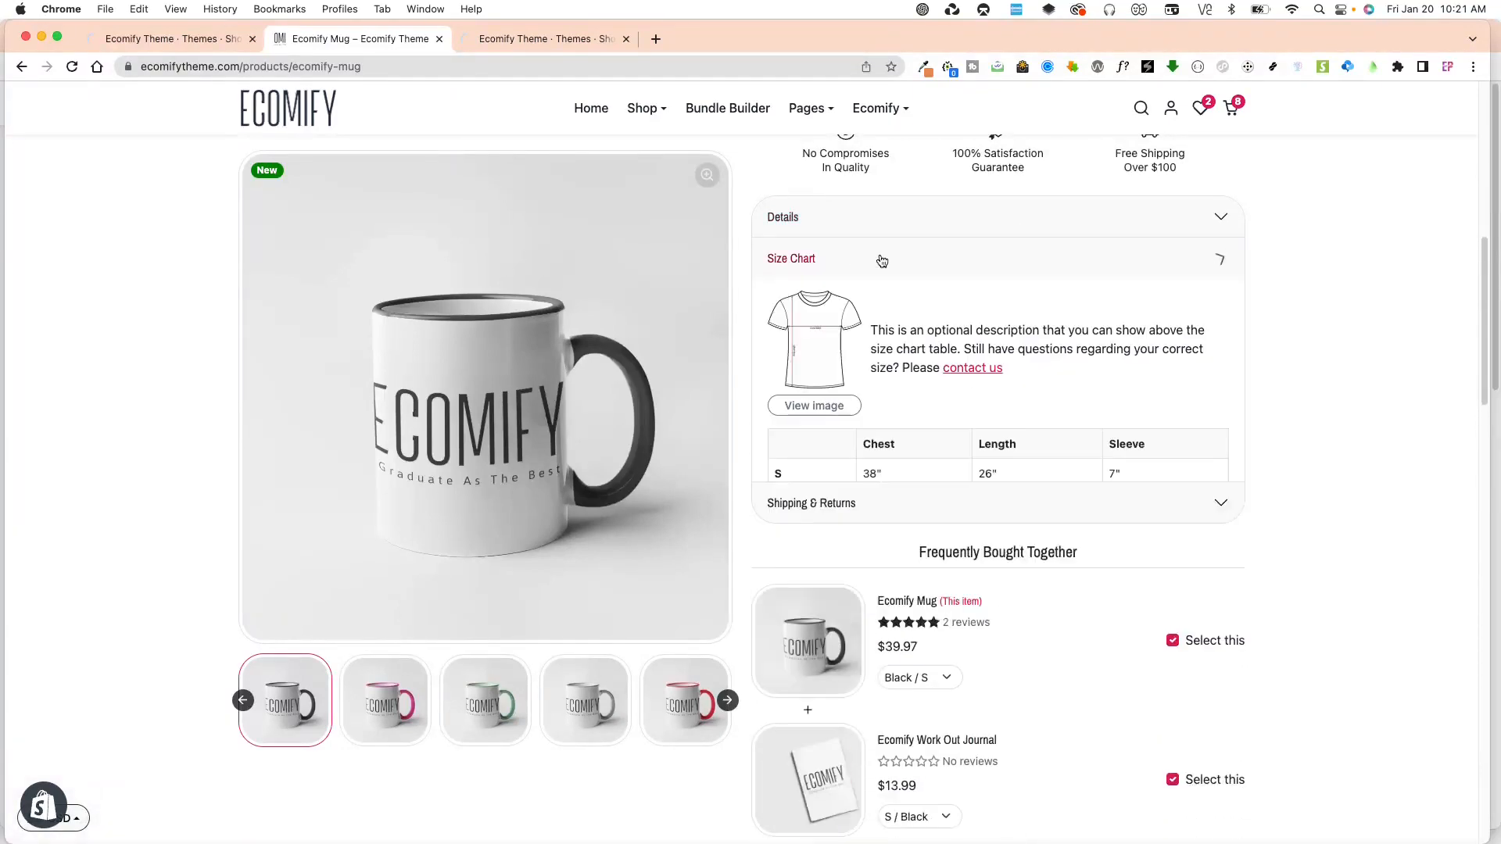
click(882, 260)
click(889, 302)
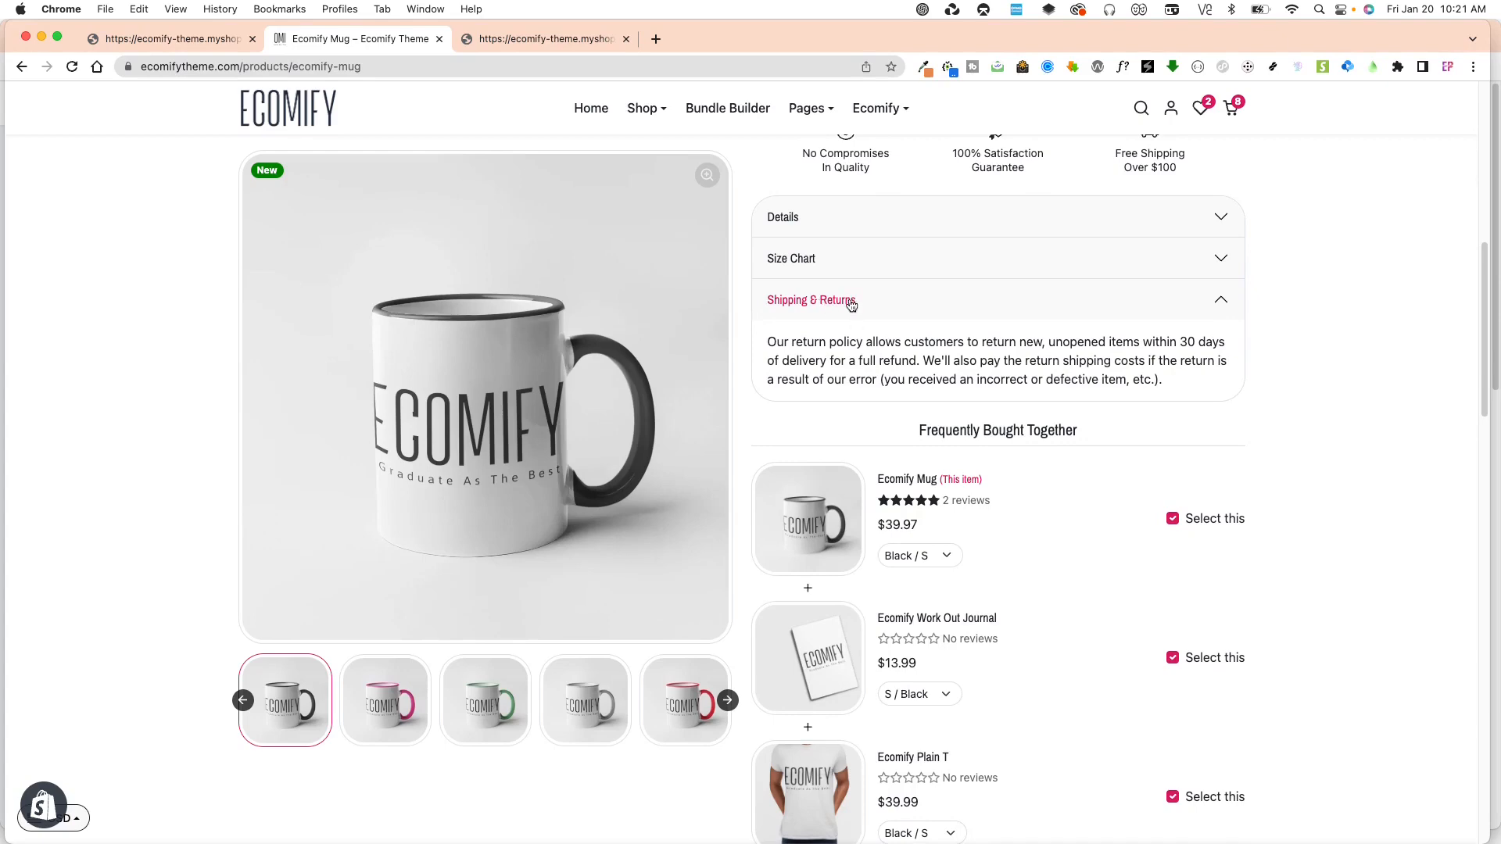
scroll(871, 313, up, 9)
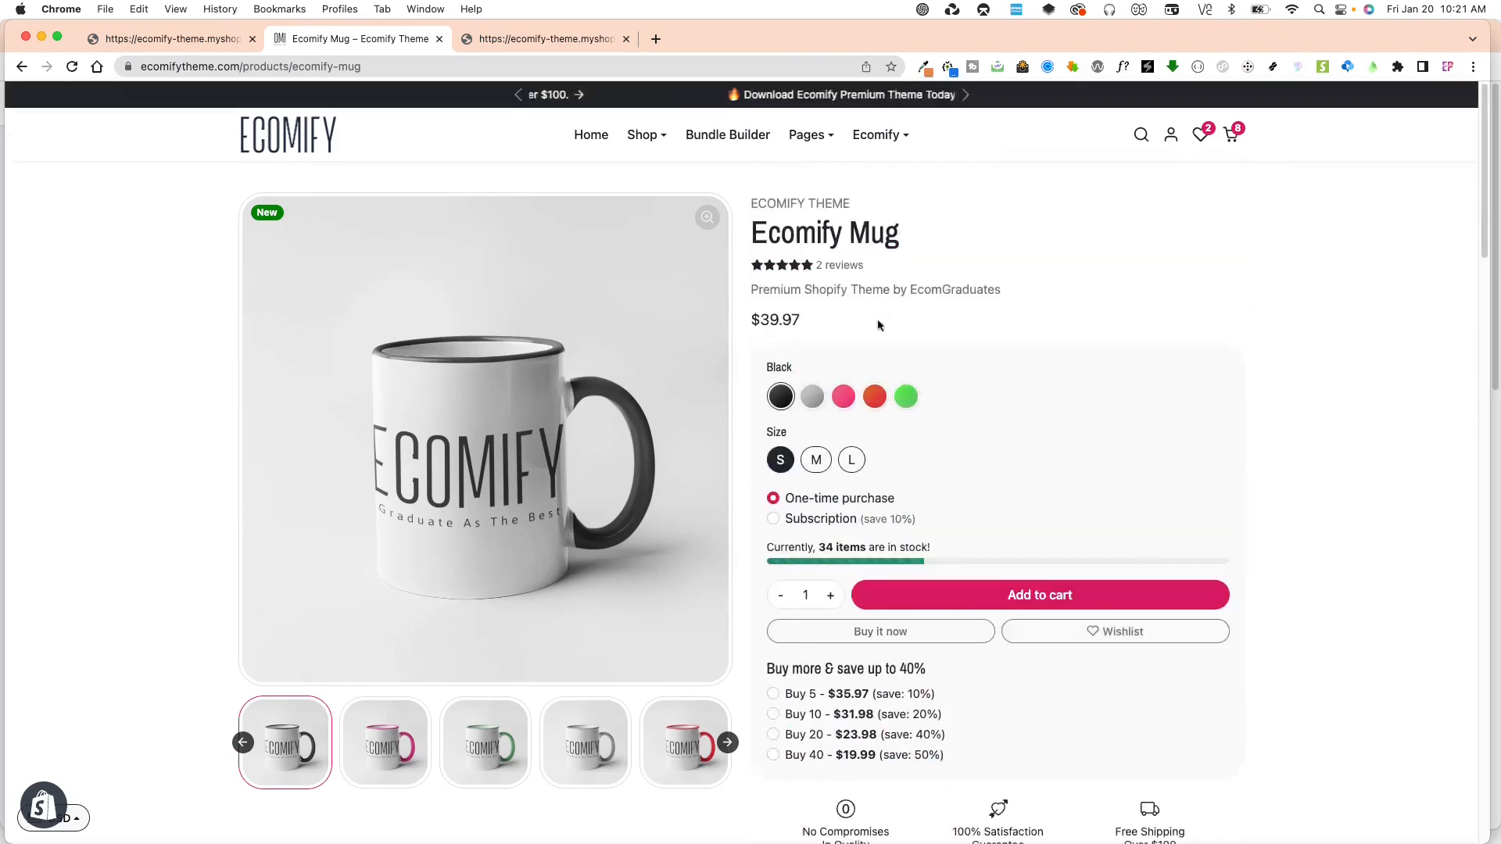
scroll(924, 391, down, 10)
scroll(988, 443, up, 1)
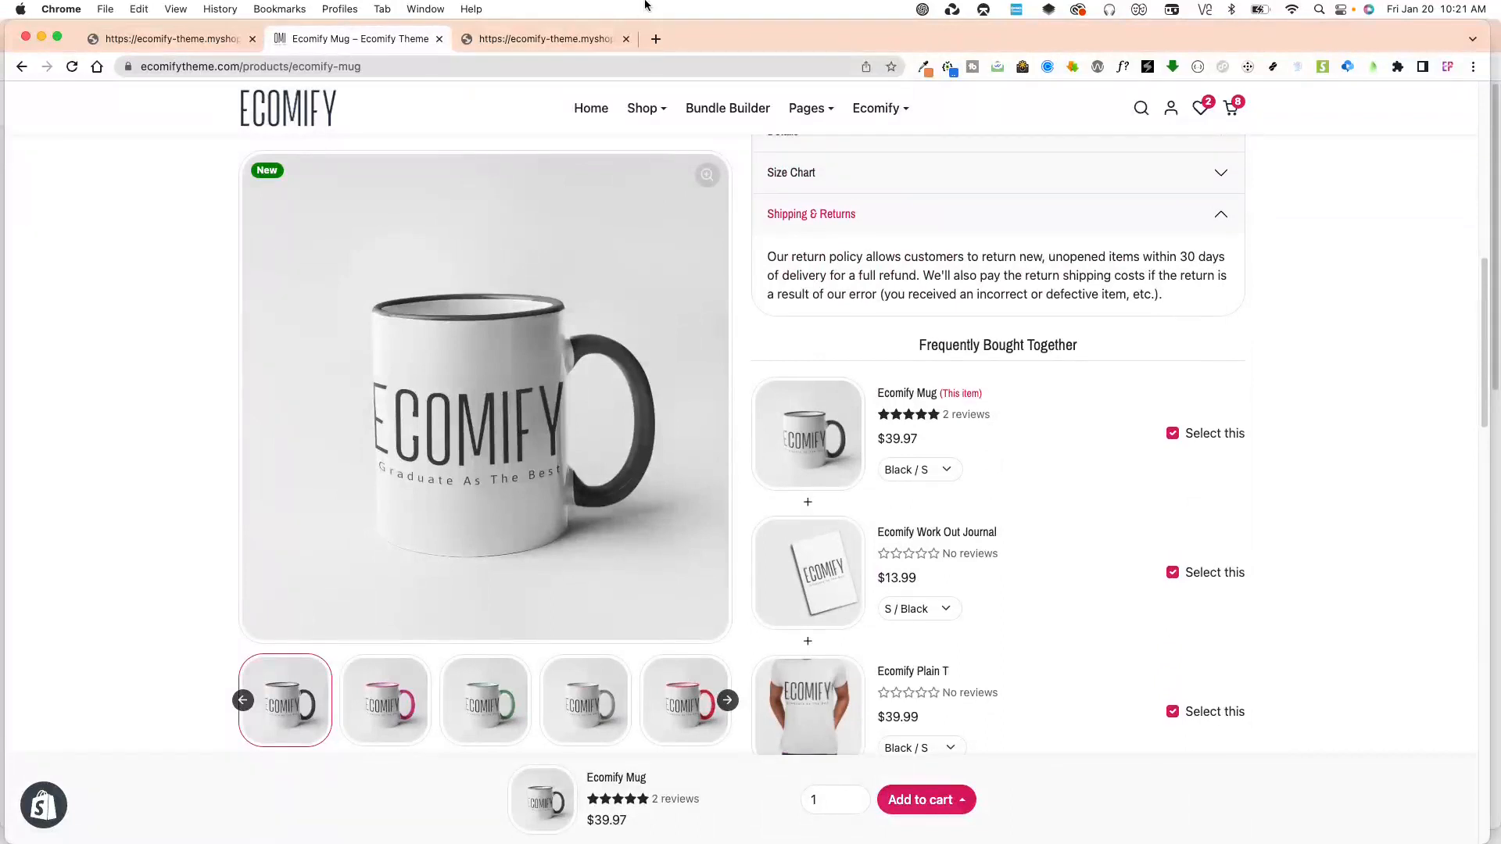
Return to the store admin's Themes page and open the current theme ecomify-v1 for customization.
click(175, 39)
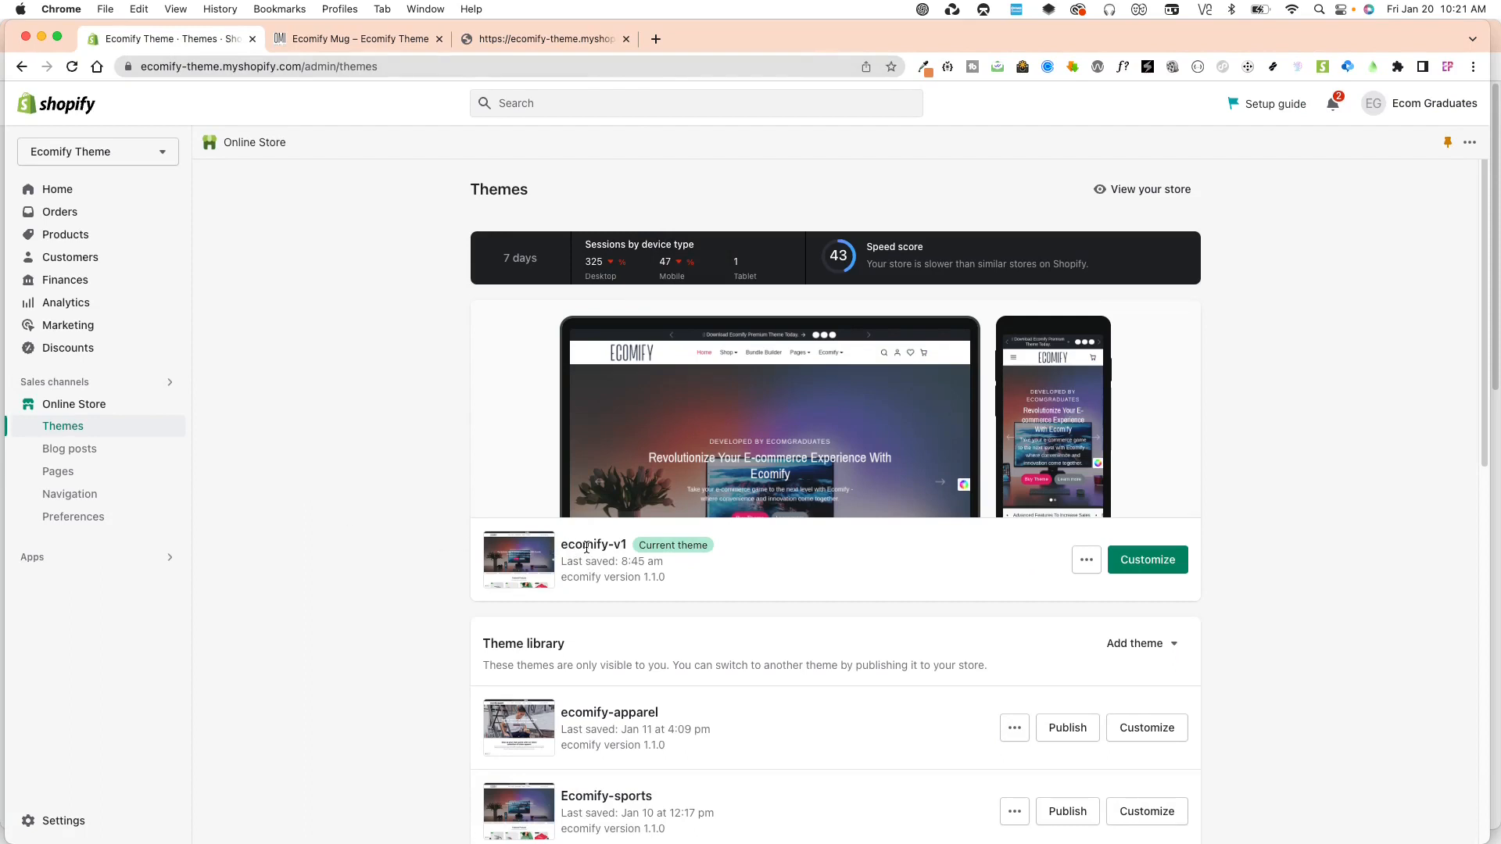
click(1155, 562)
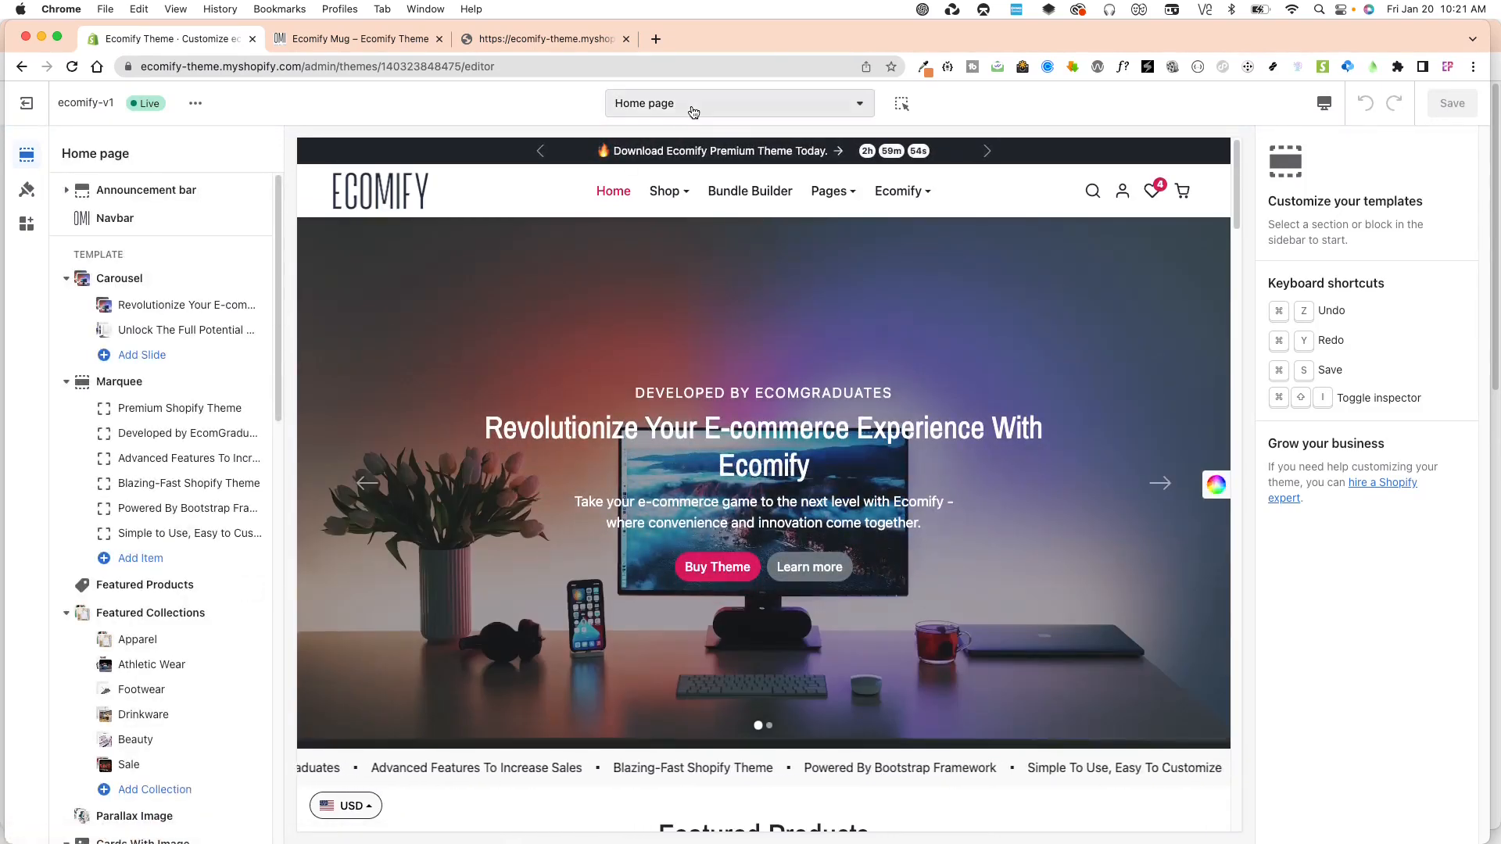
Open the Ecomify Mug product from the home page's featured products preview, and return to the home page.
scroll(694, 668, down, 1)
scroll(693, 668, down, 5)
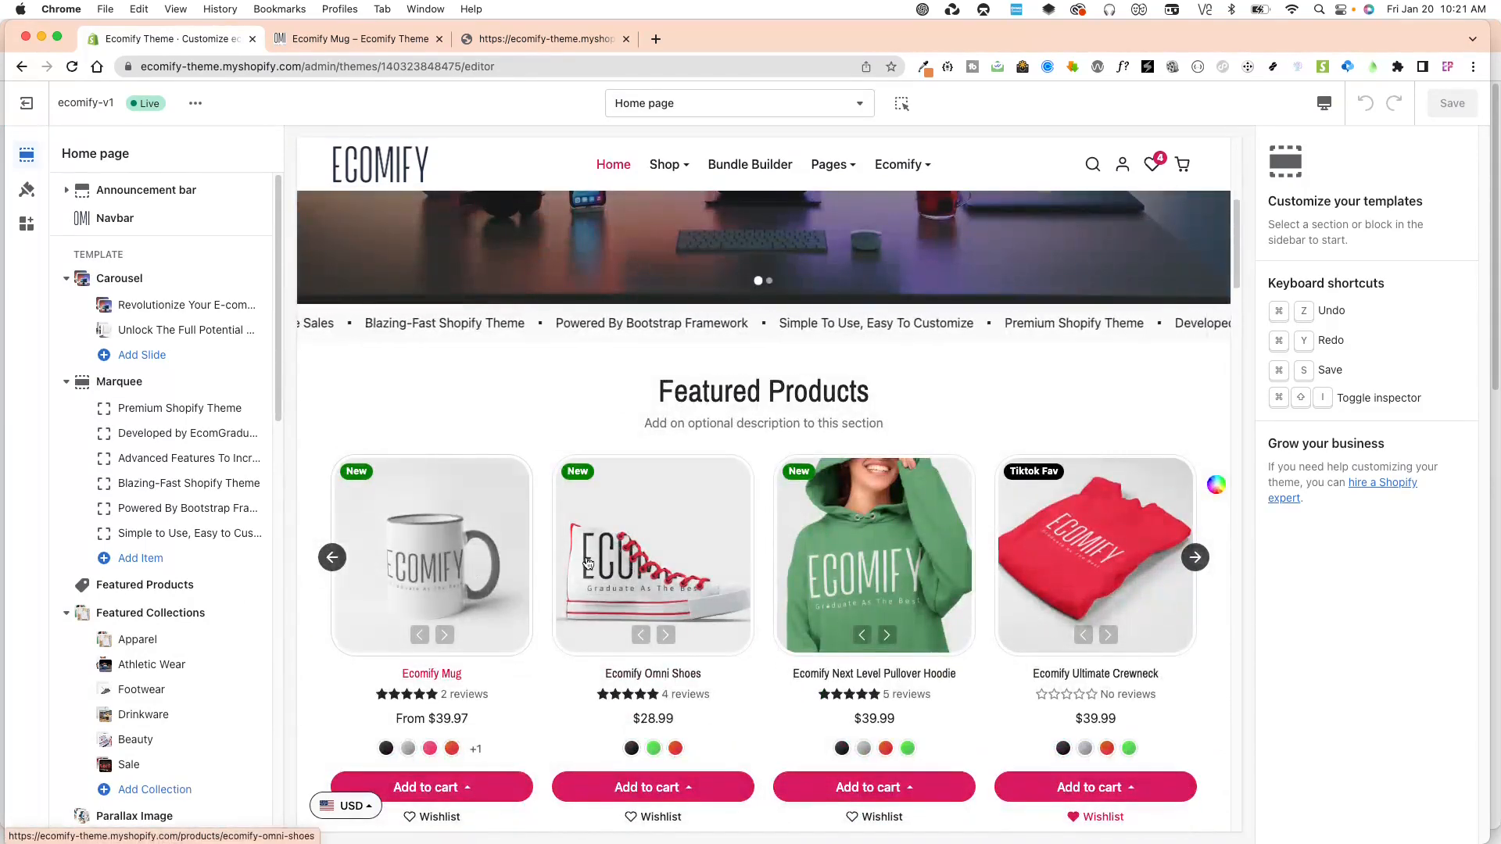
click(474, 569)
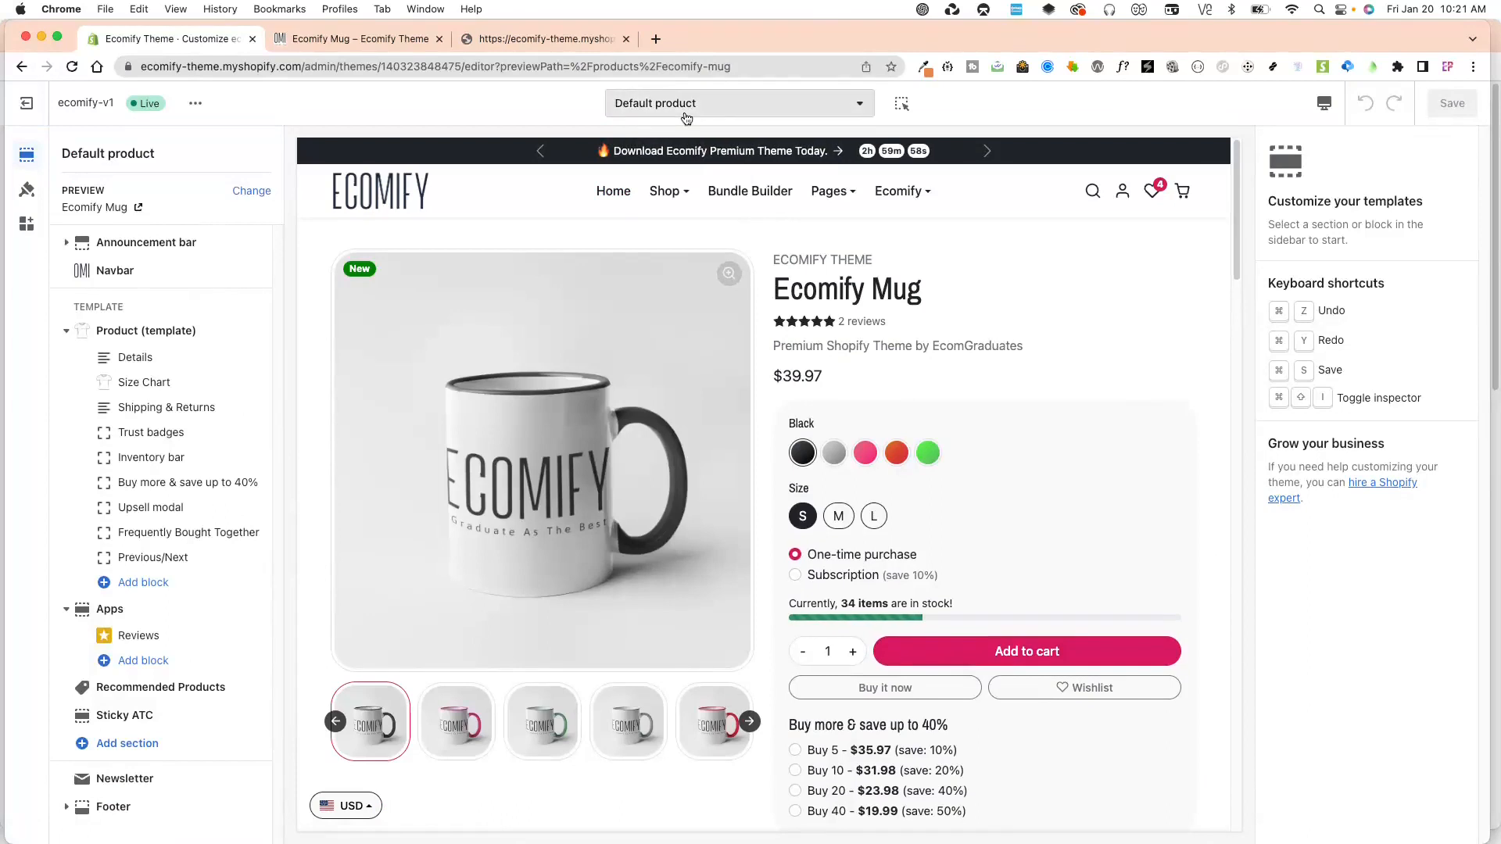
click(485, 185)
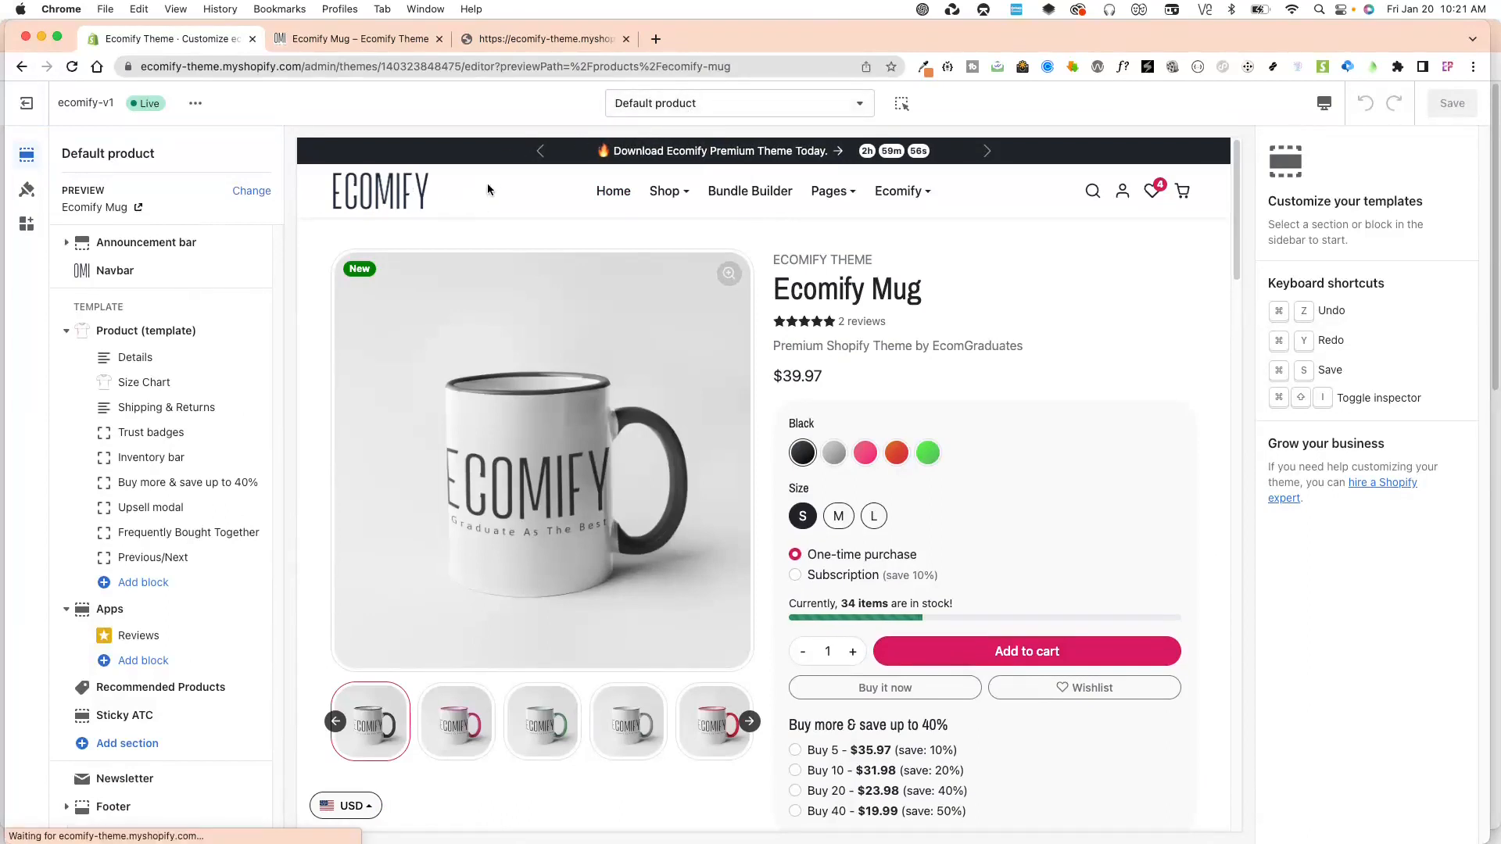
Switch the theme editor to the Default product template.
click(678, 108)
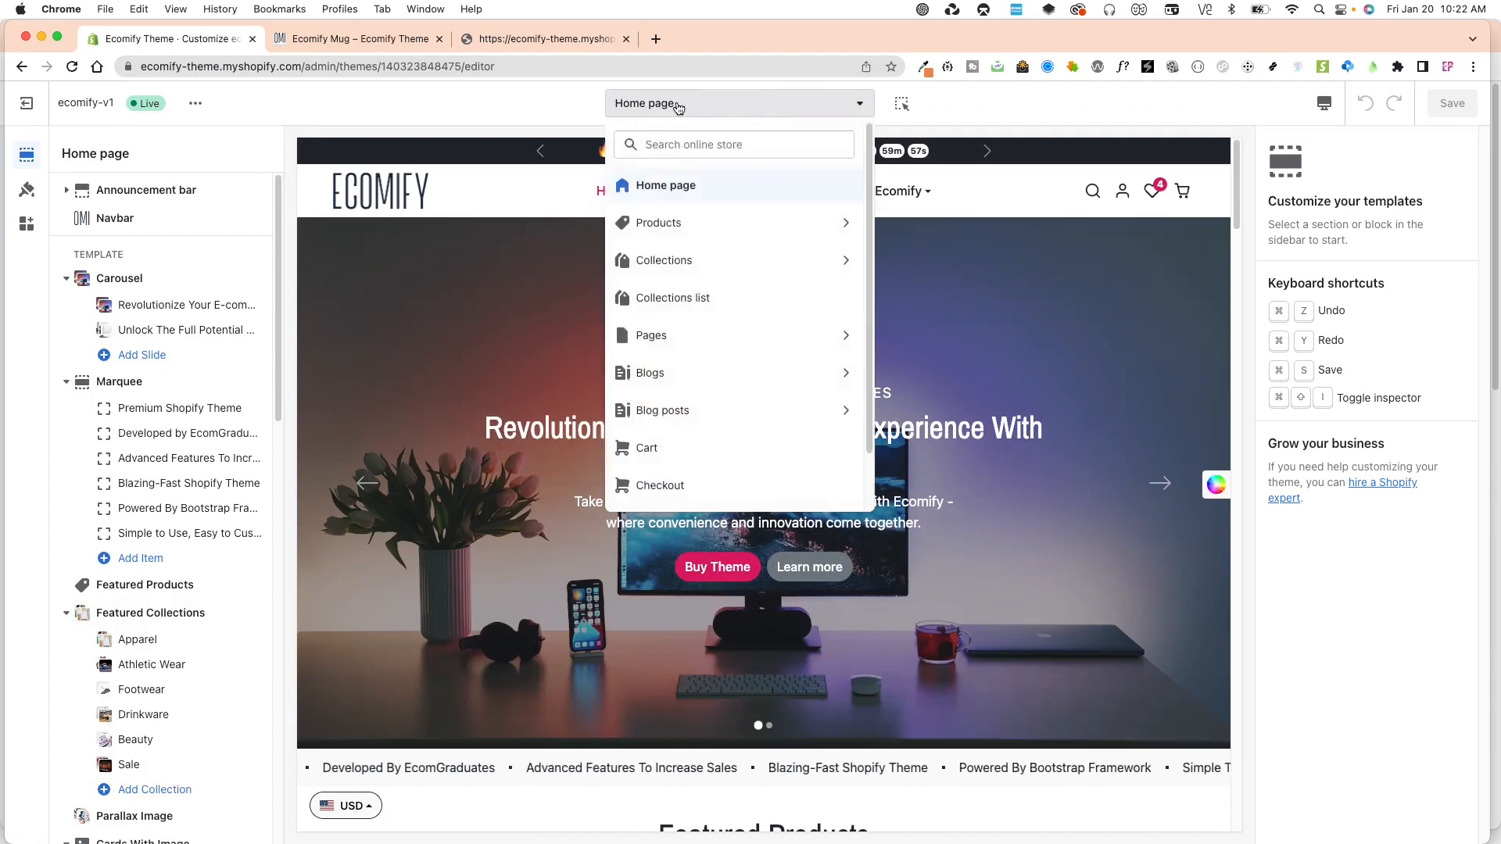
click(672, 224)
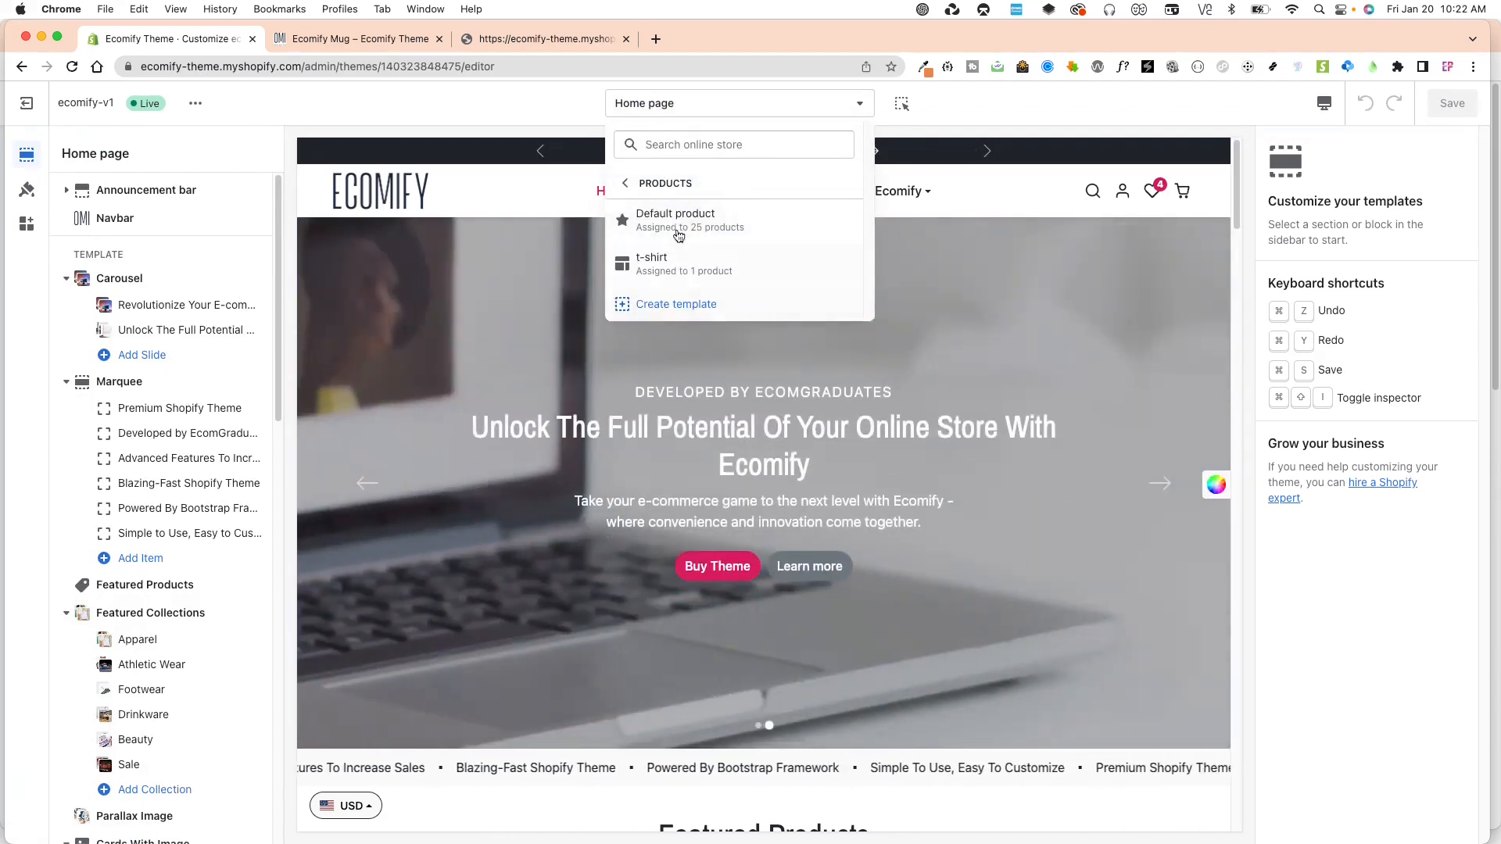
click(677, 223)
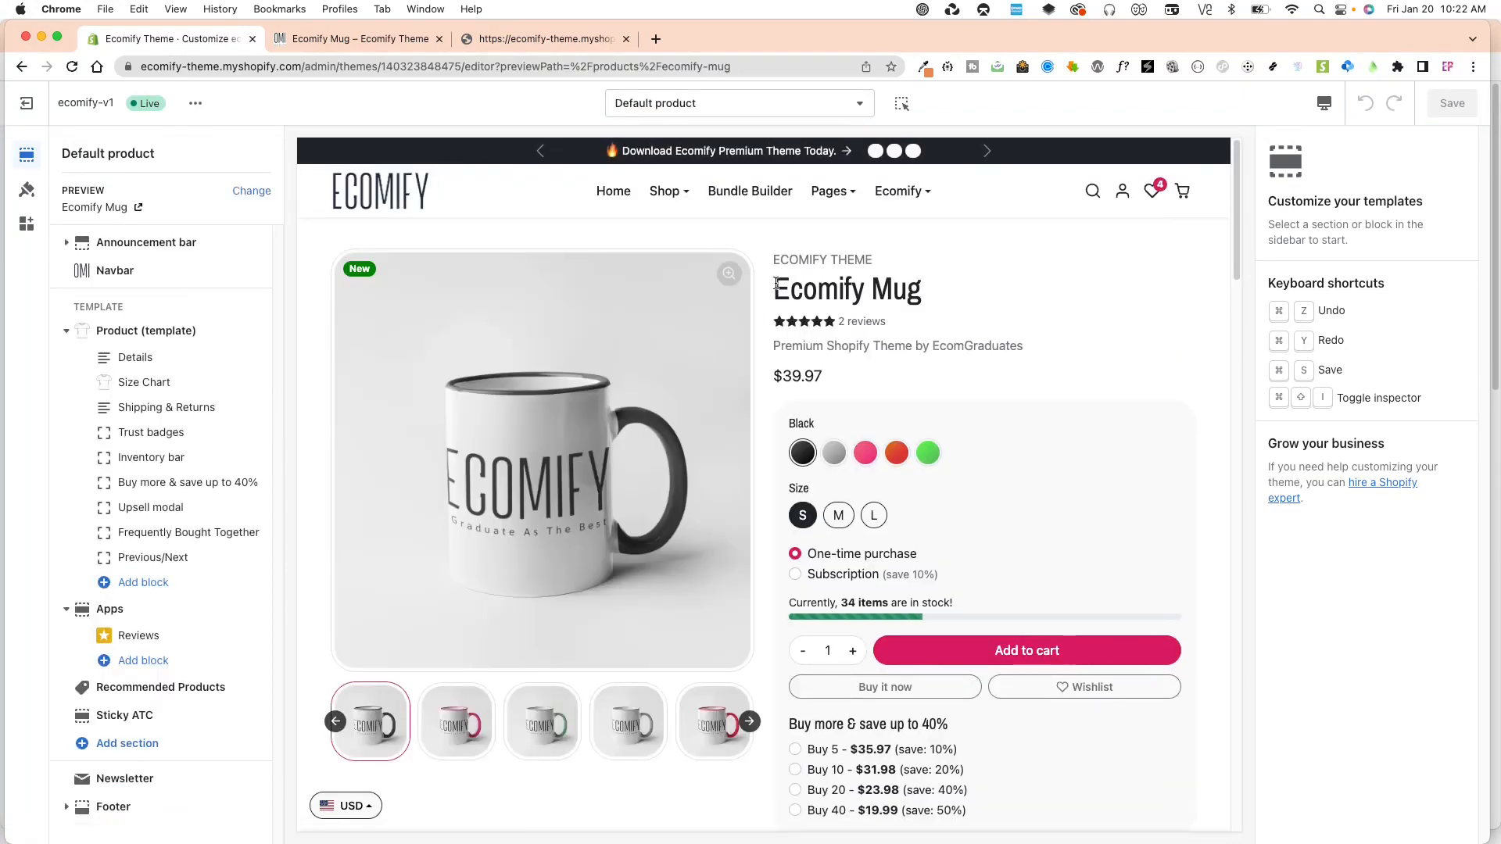
scroll(1193, 313, down, 7)
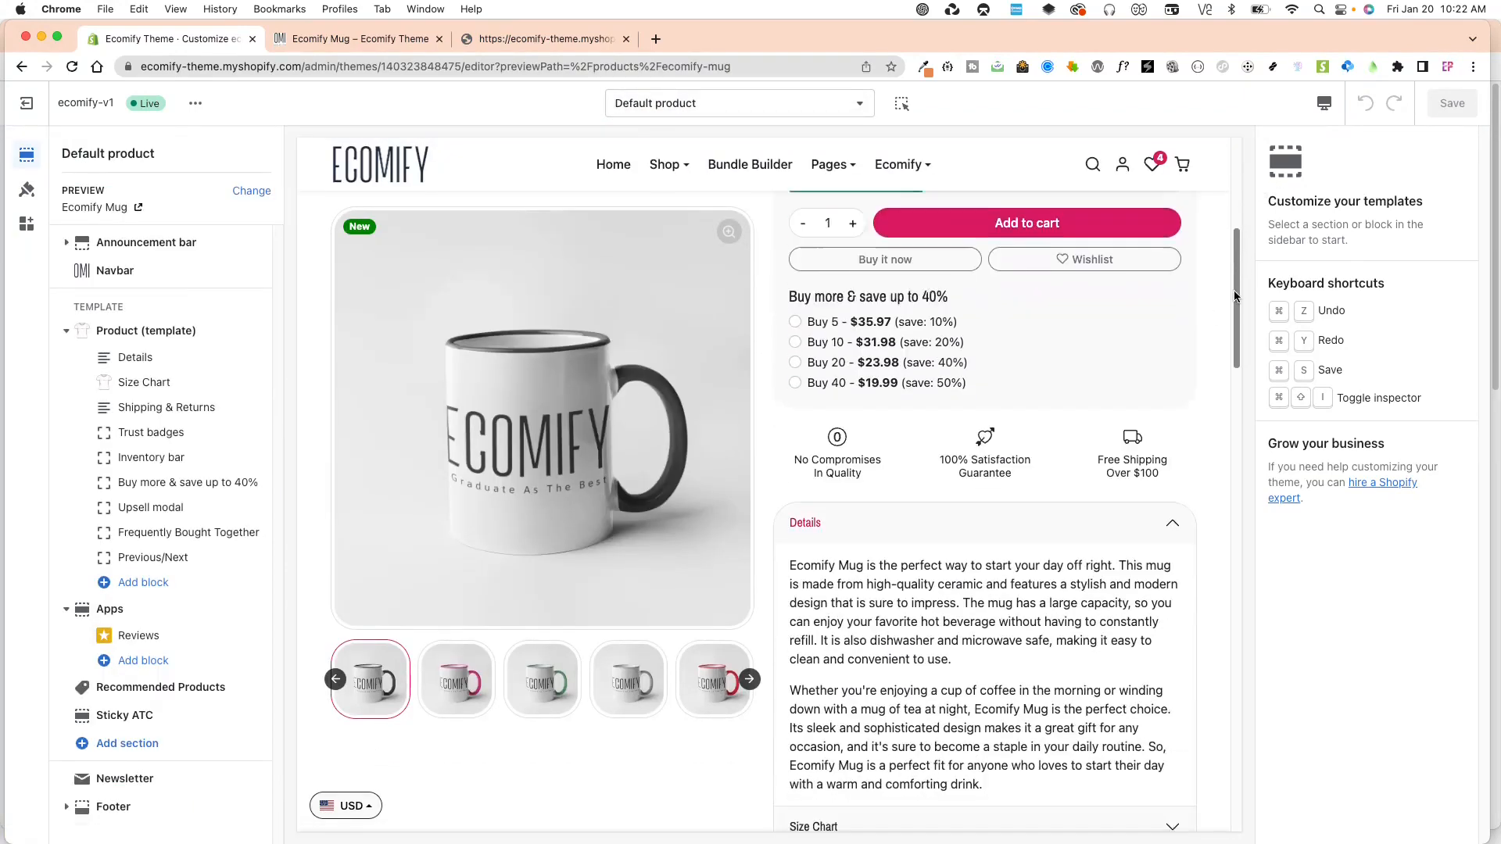
Review the available product templates and the Details, Size Chart and Shipping & Returns sections in the product preview.
click(661, 110)
click(670, 222)
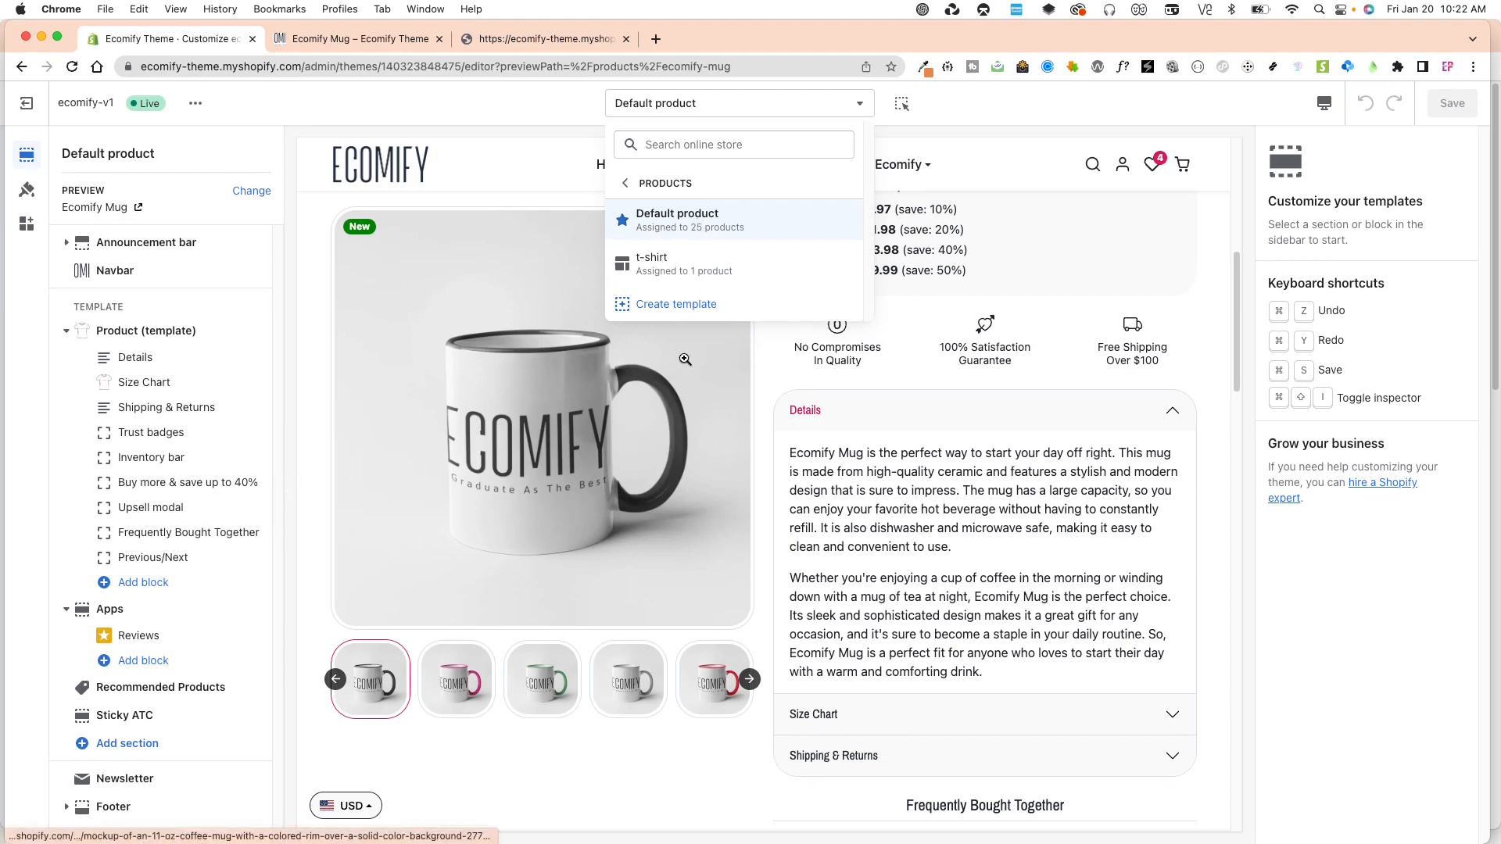
click(848, 420)
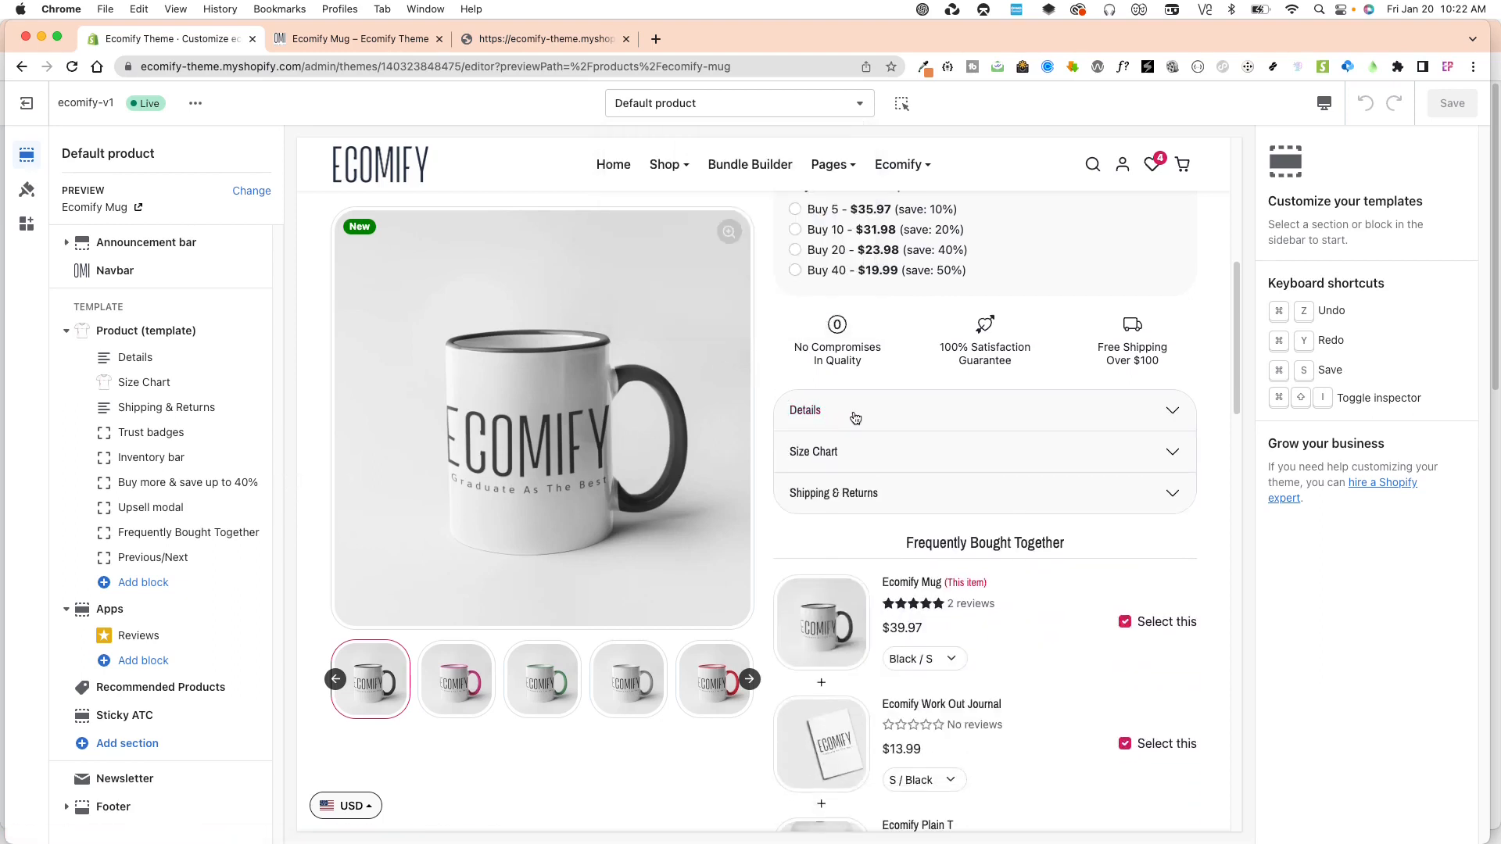
click(855, 418)
click(855, 419)
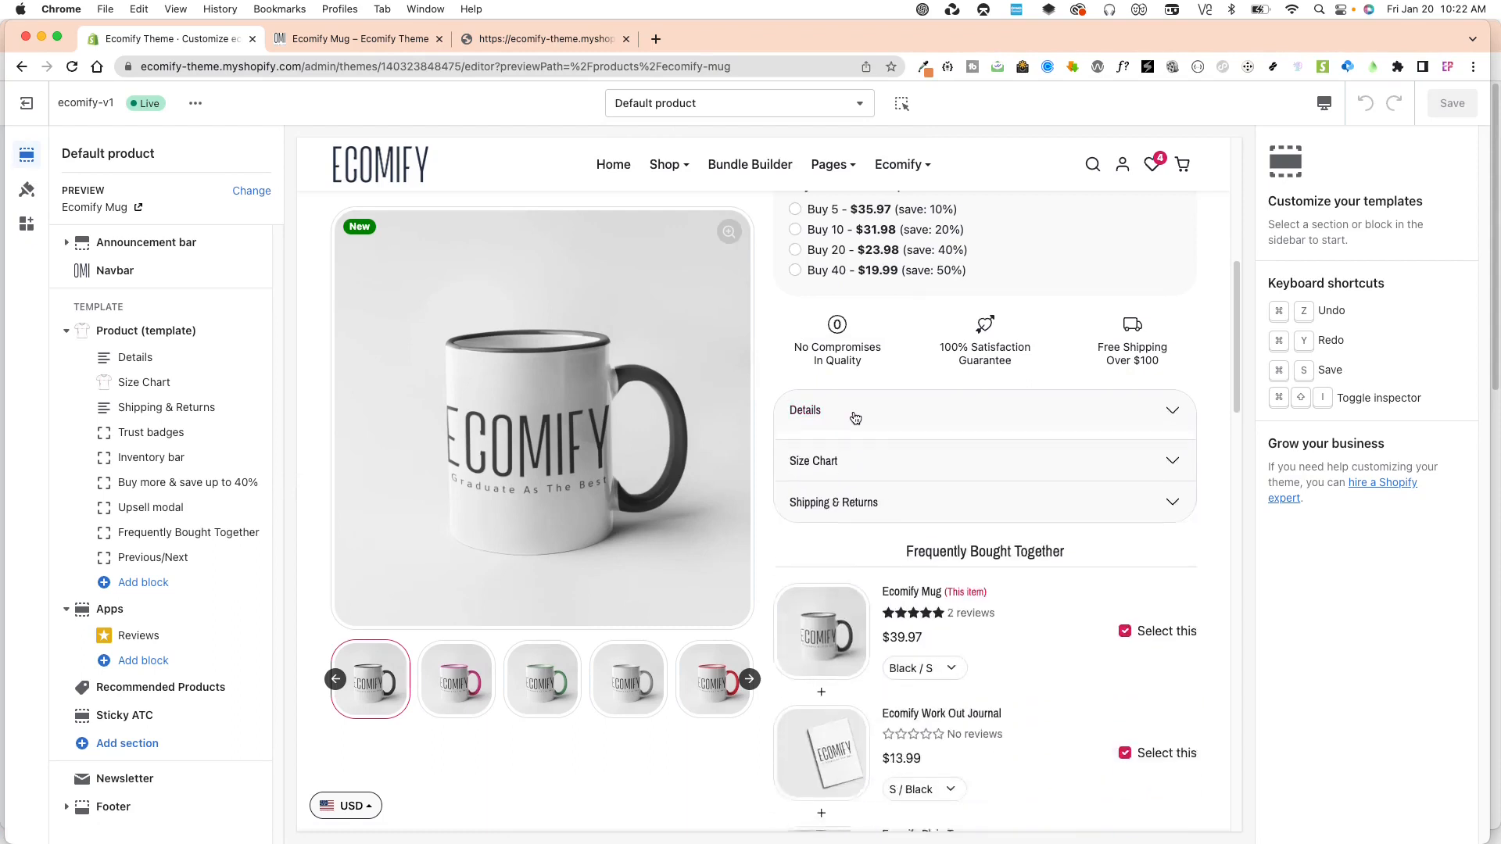
click(856, 460)
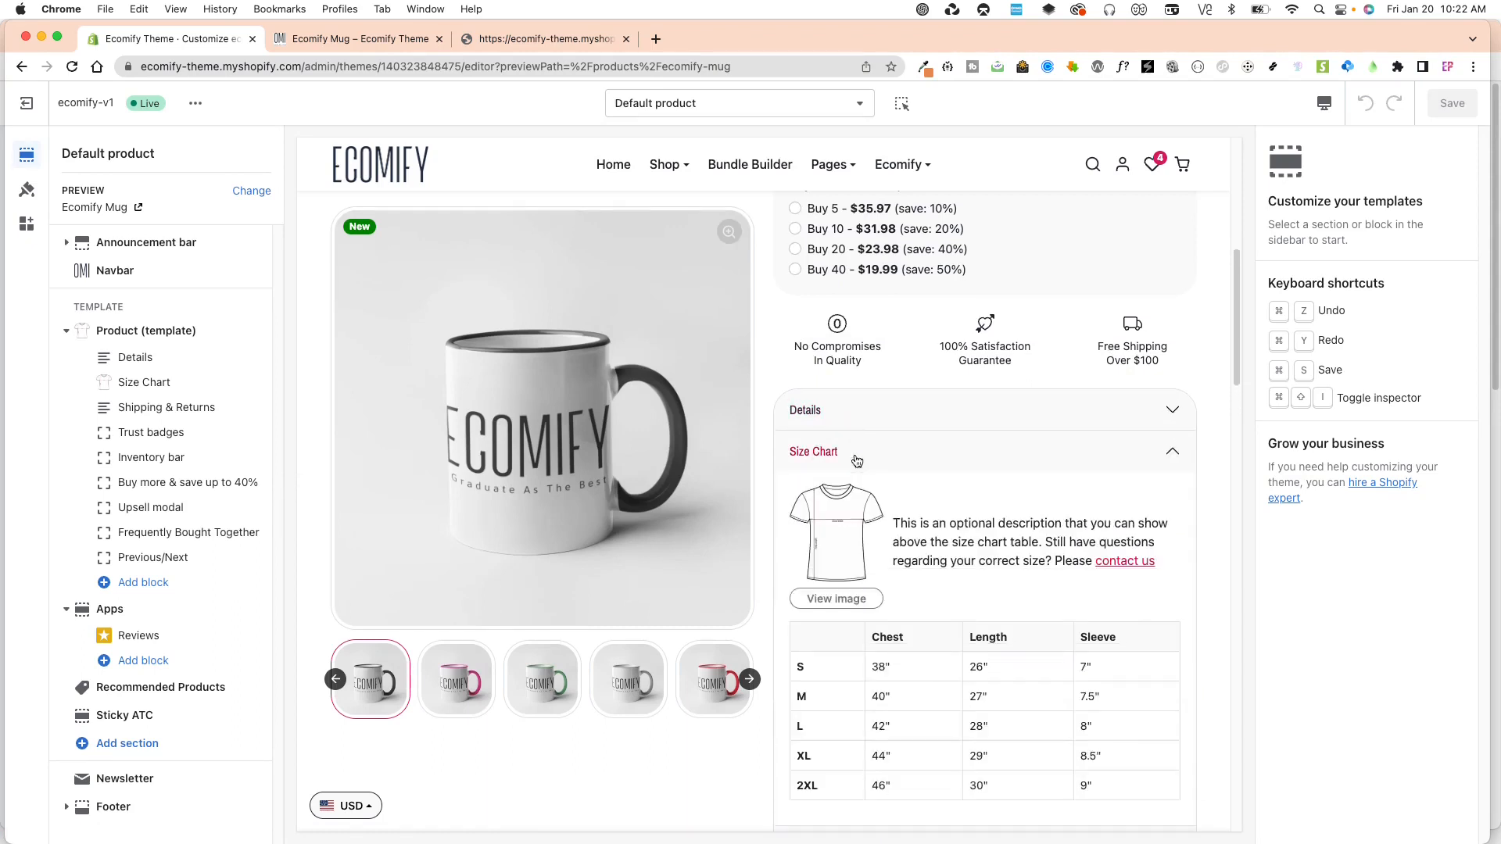
click(927, 458)
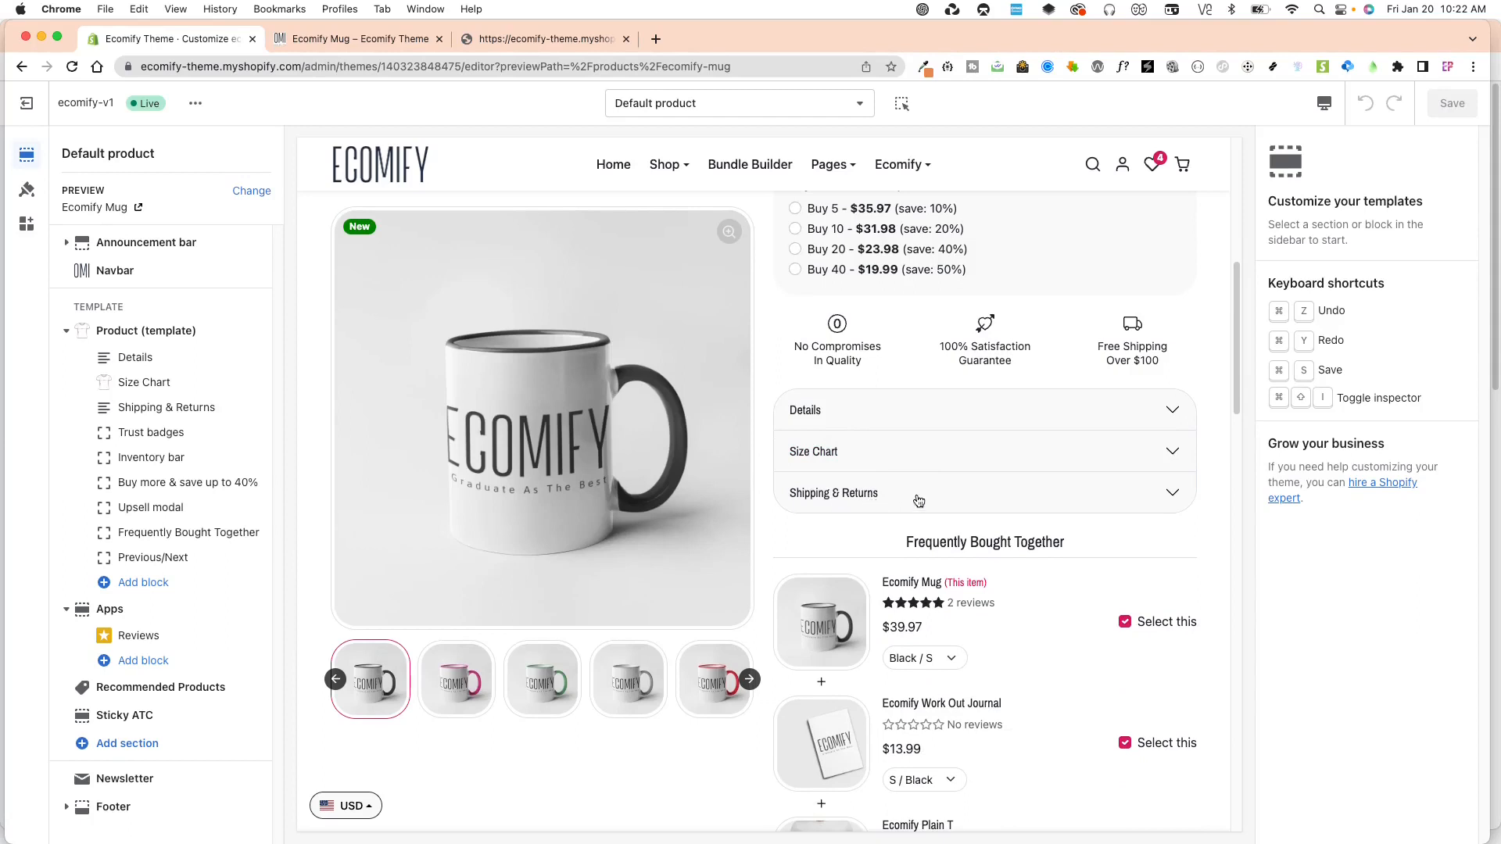
click(919, 502)
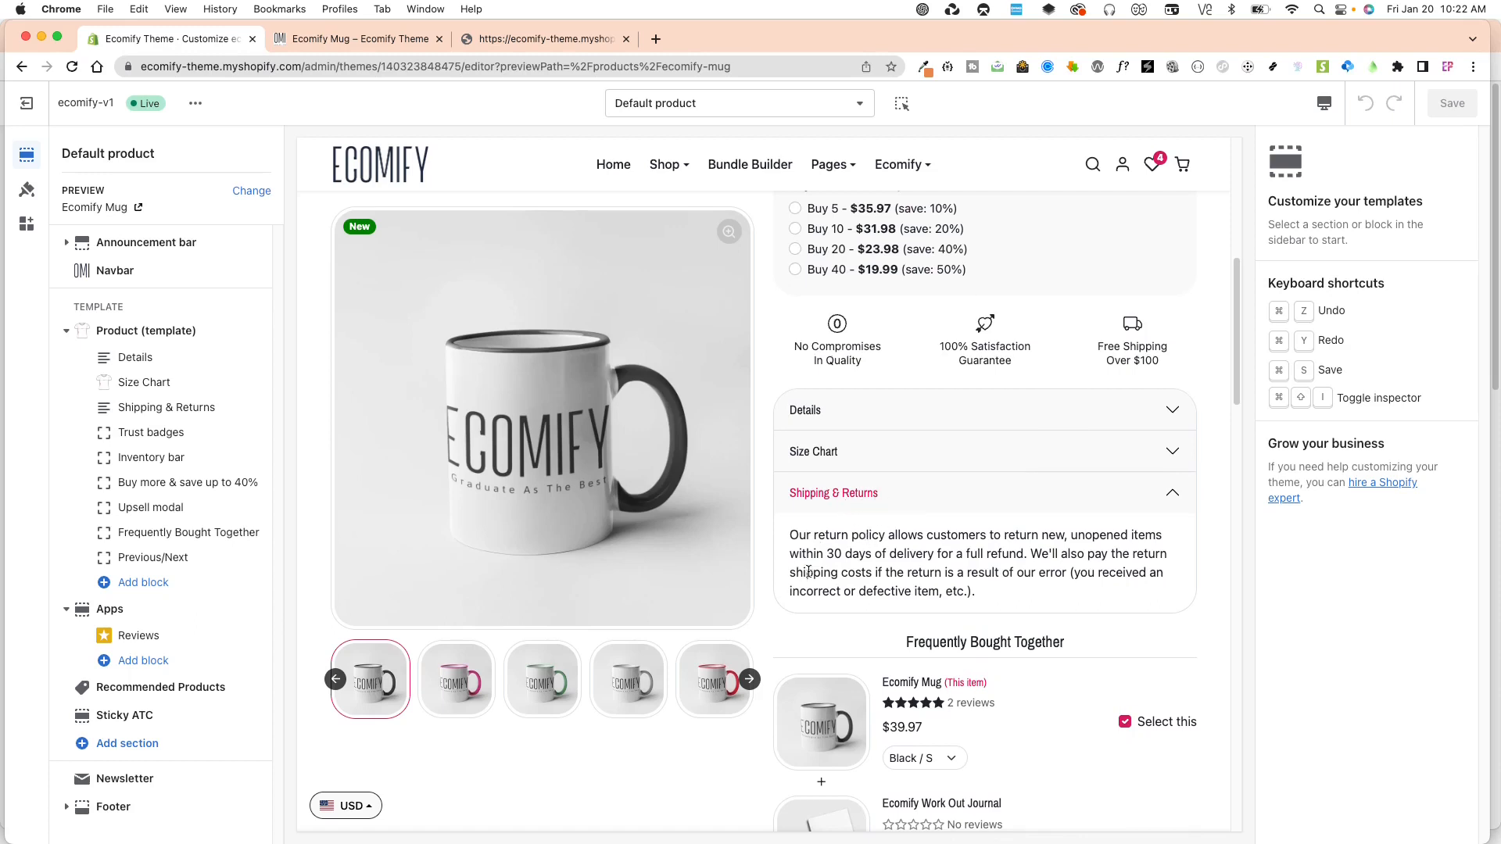
drag(794, 538, 977, 596)
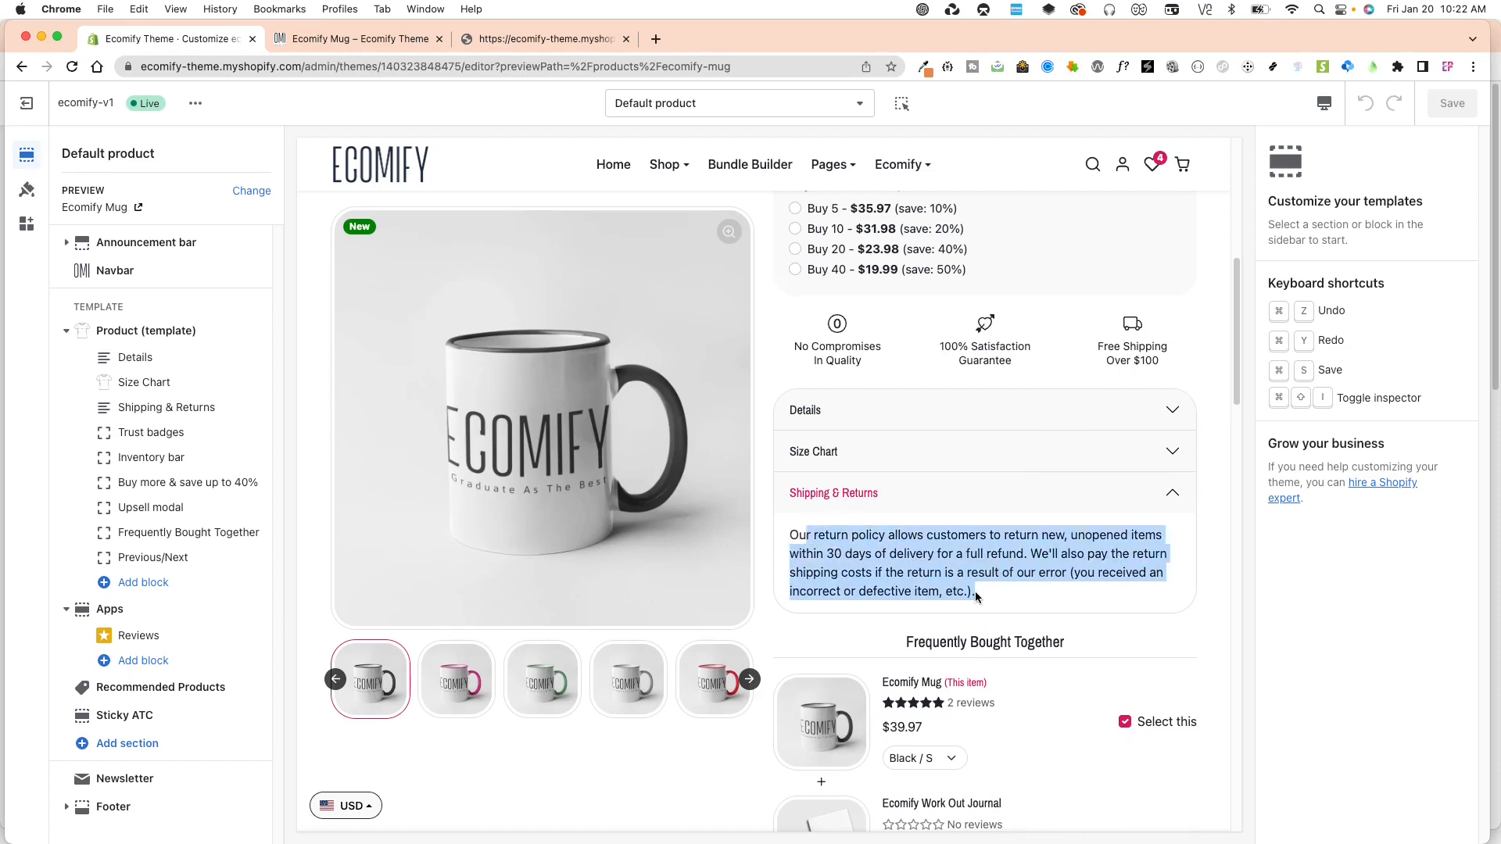
click(895, 539)
Create a new product template named "mug" based on Default product.
click(690, 110)
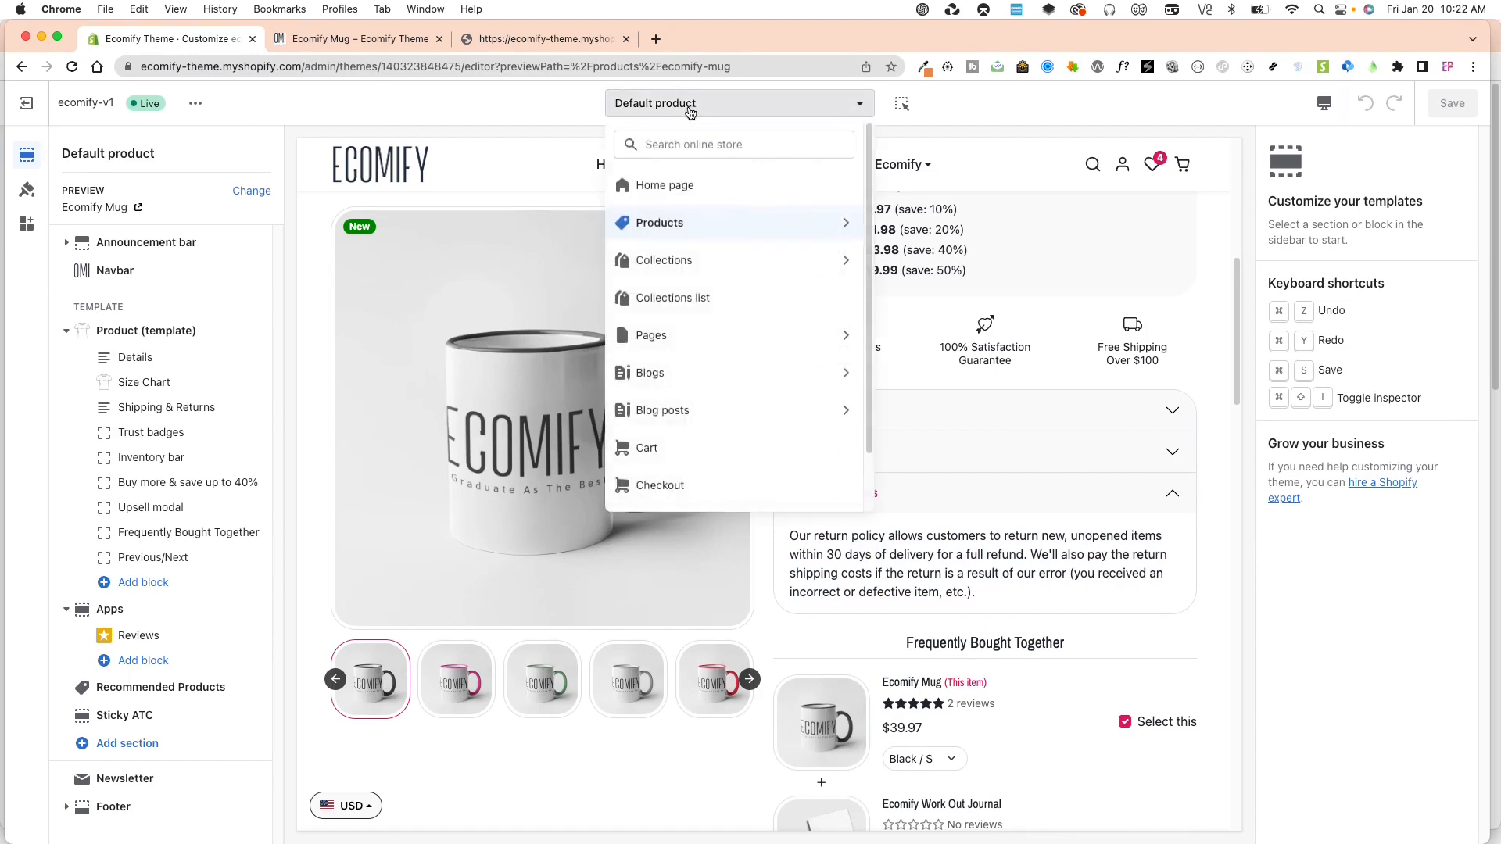
click(661, 224)
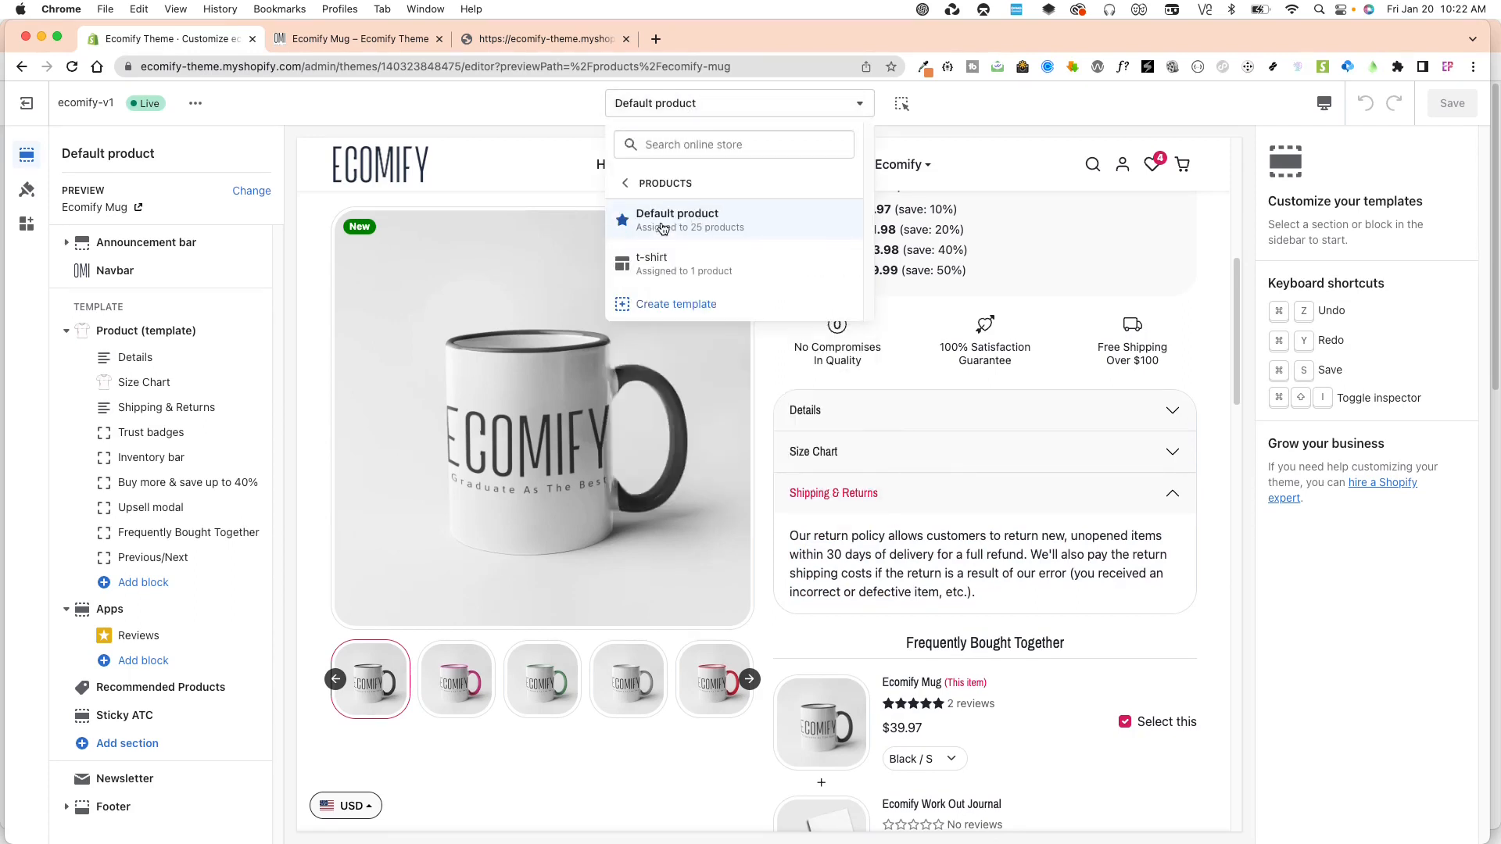
click(693, 312)
click(566, 451)
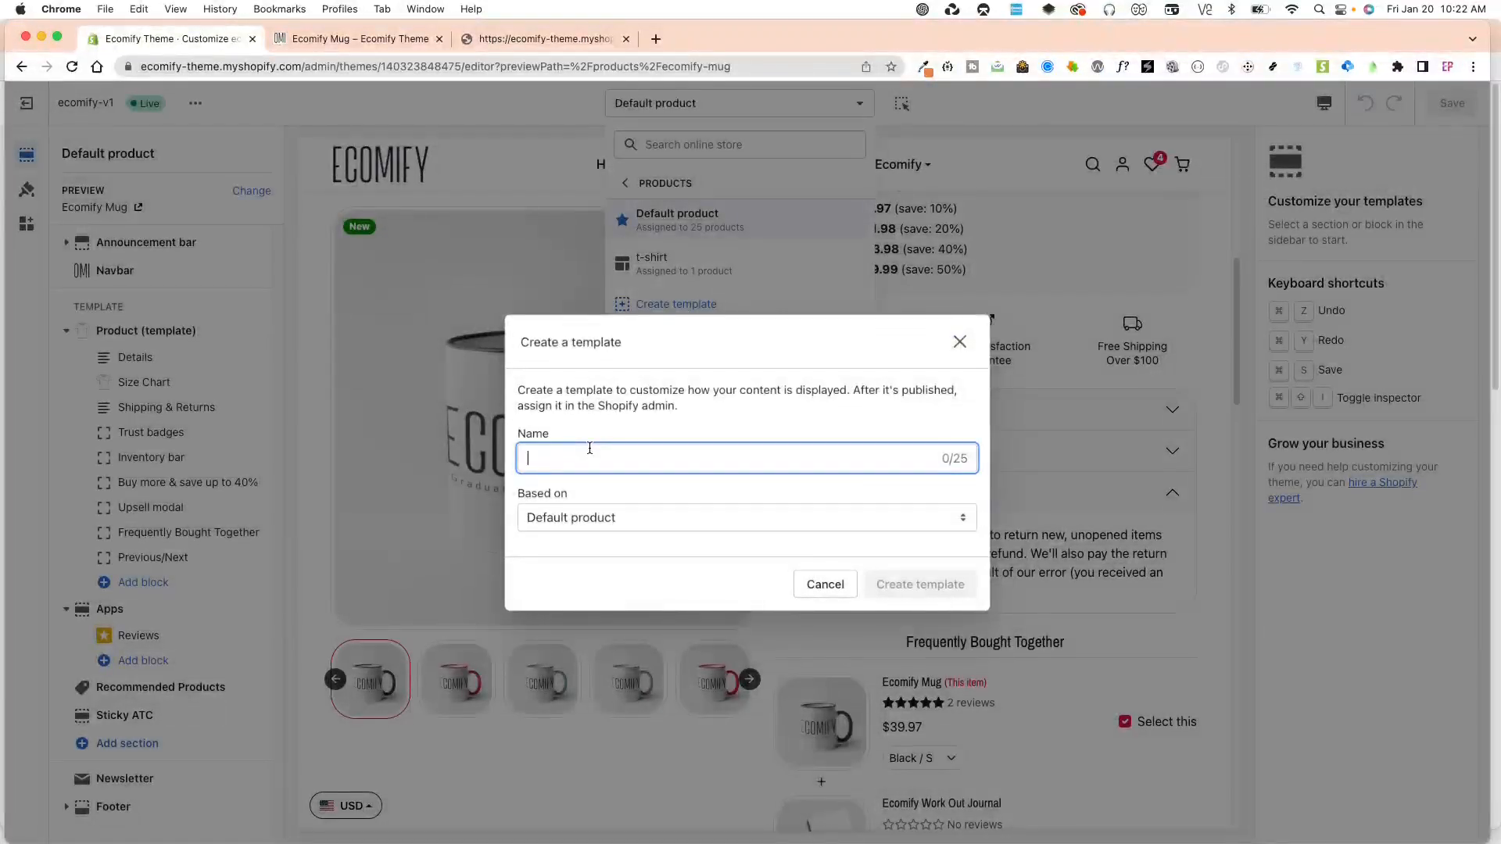
text(mug)
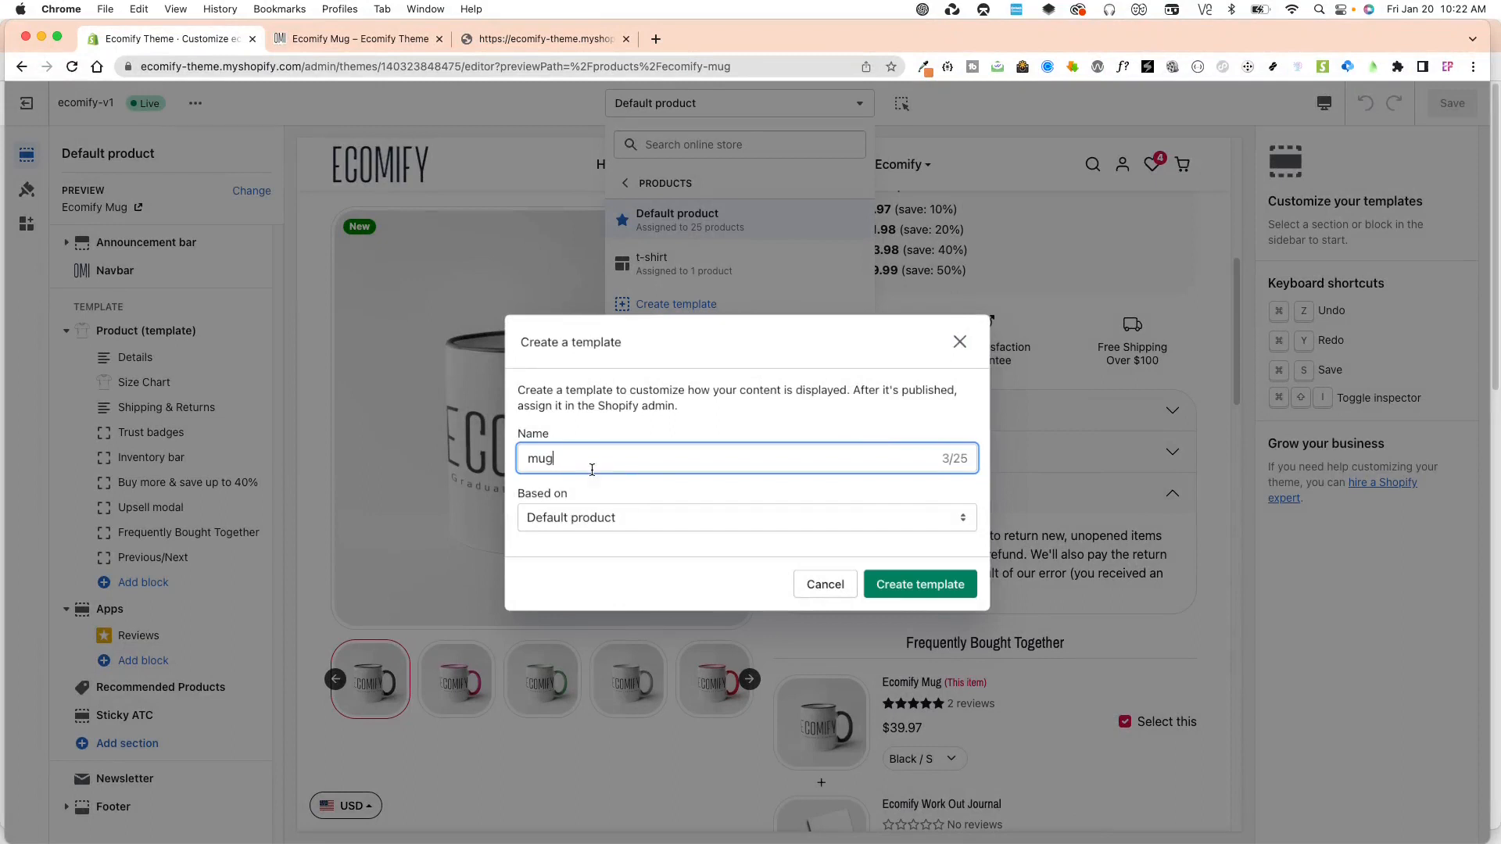
click(622, 518)
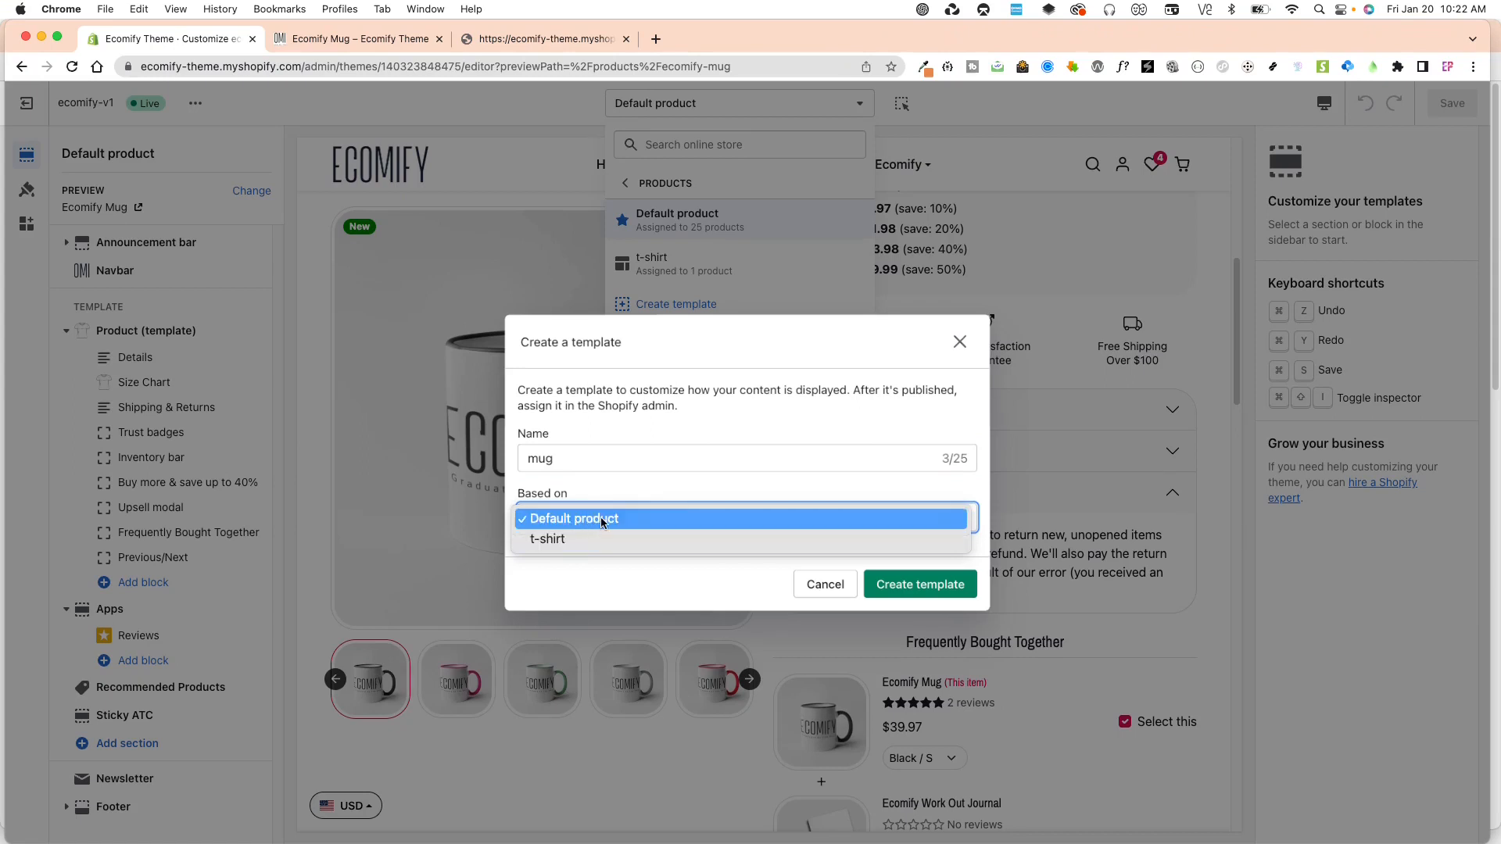
click(593, 525)
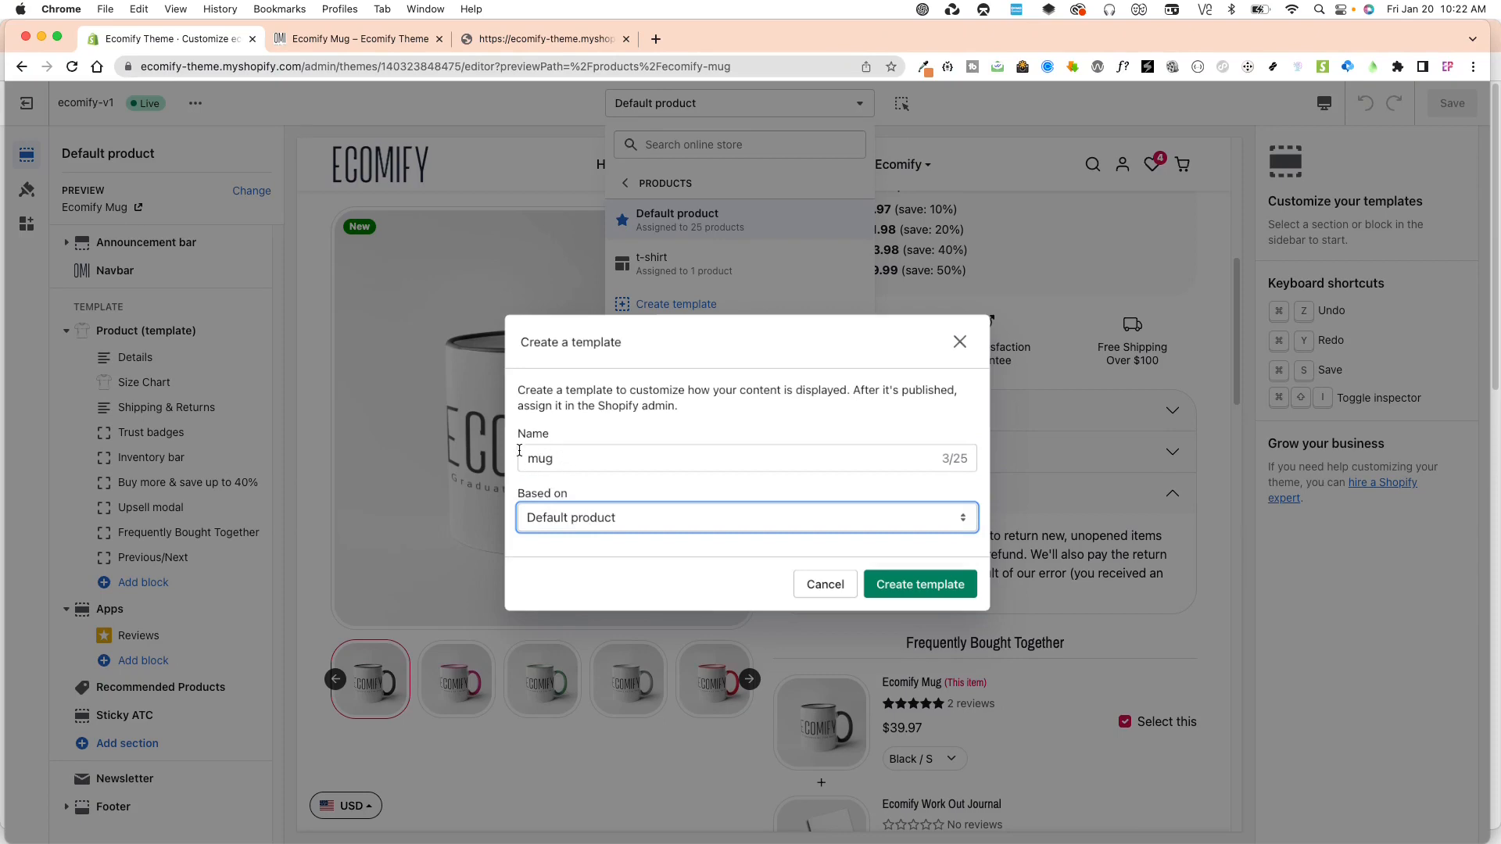
click(910, 588)
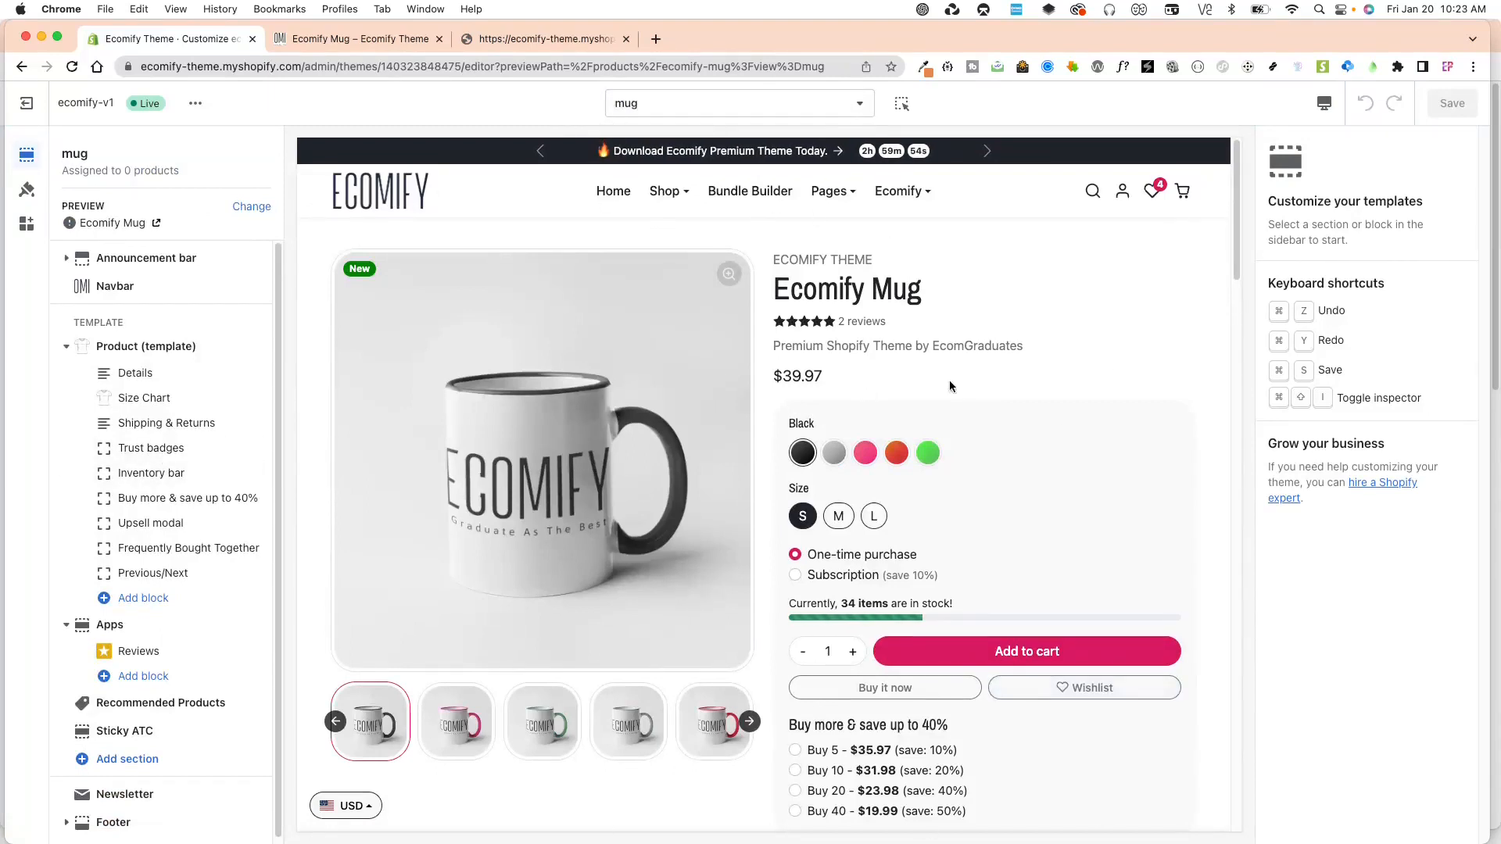
Replace the Shipping & Returns description in the mug template with "We are not shipping internationally" and save the template.
drag(1233, 222, 1230, 367)
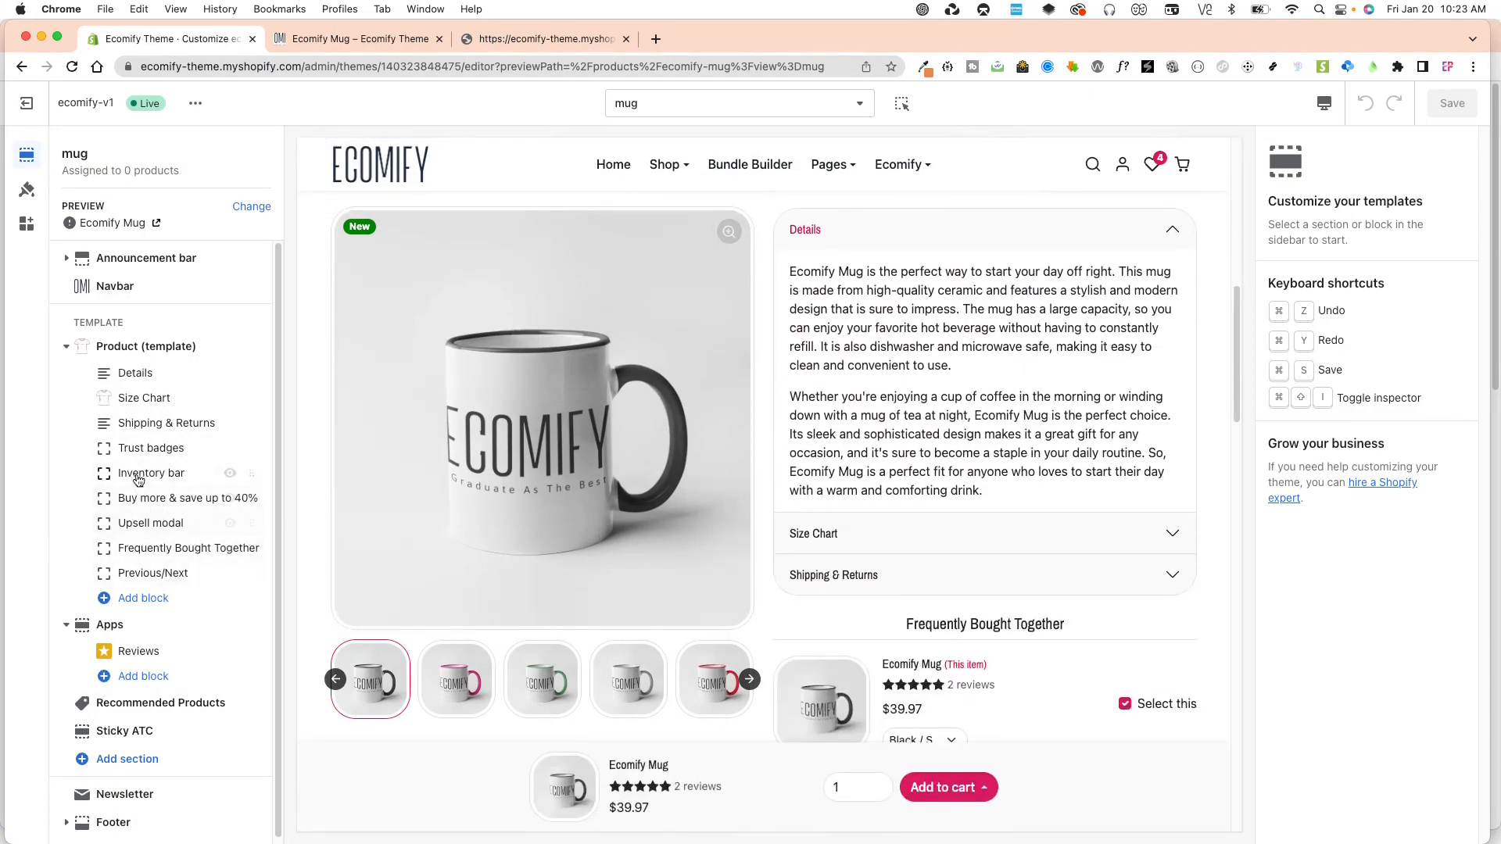
click(150, 428)
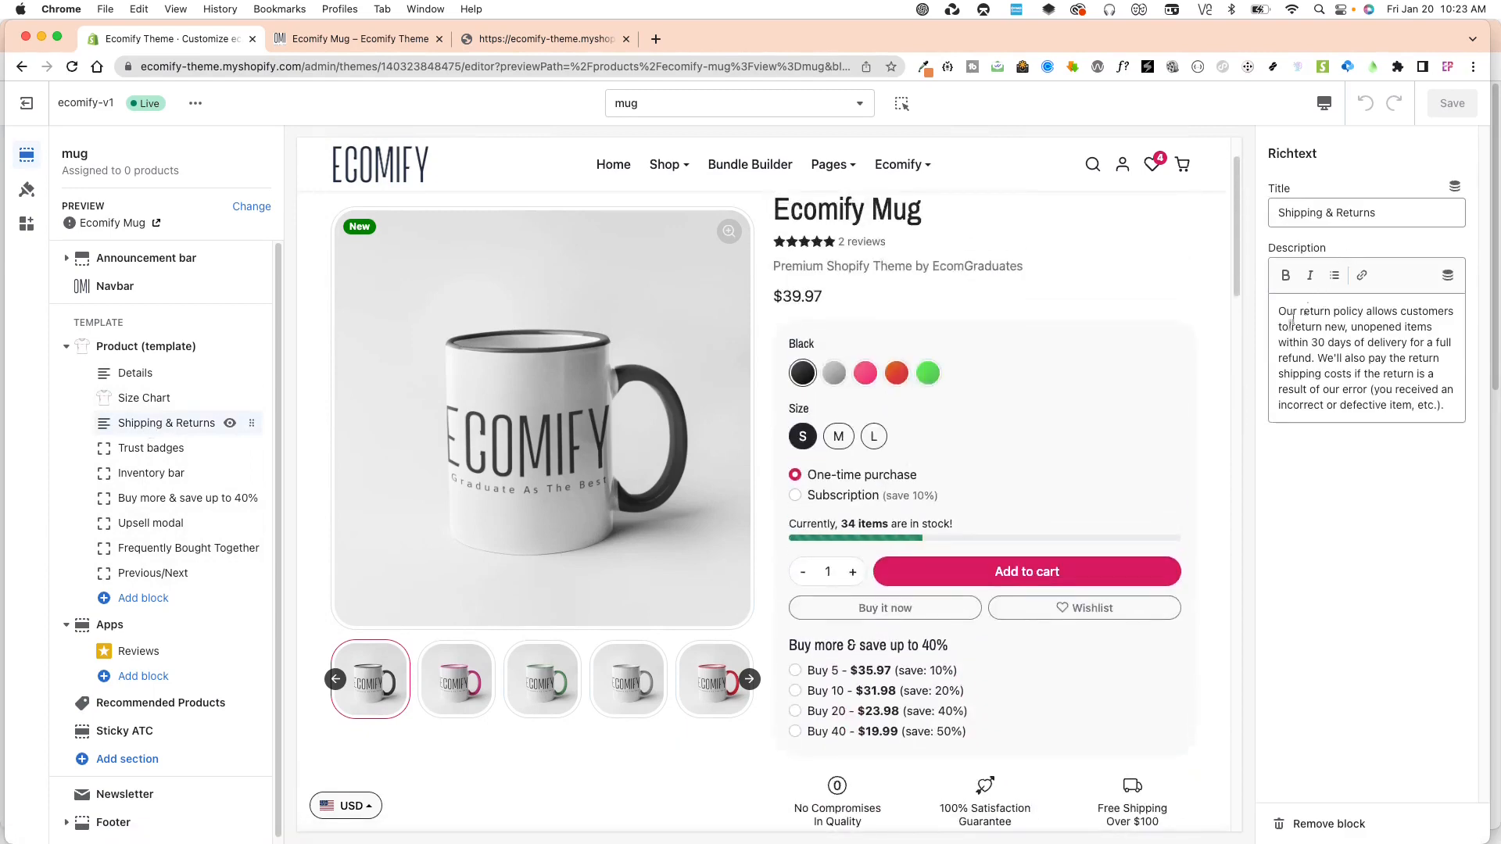
click(1352, 347)
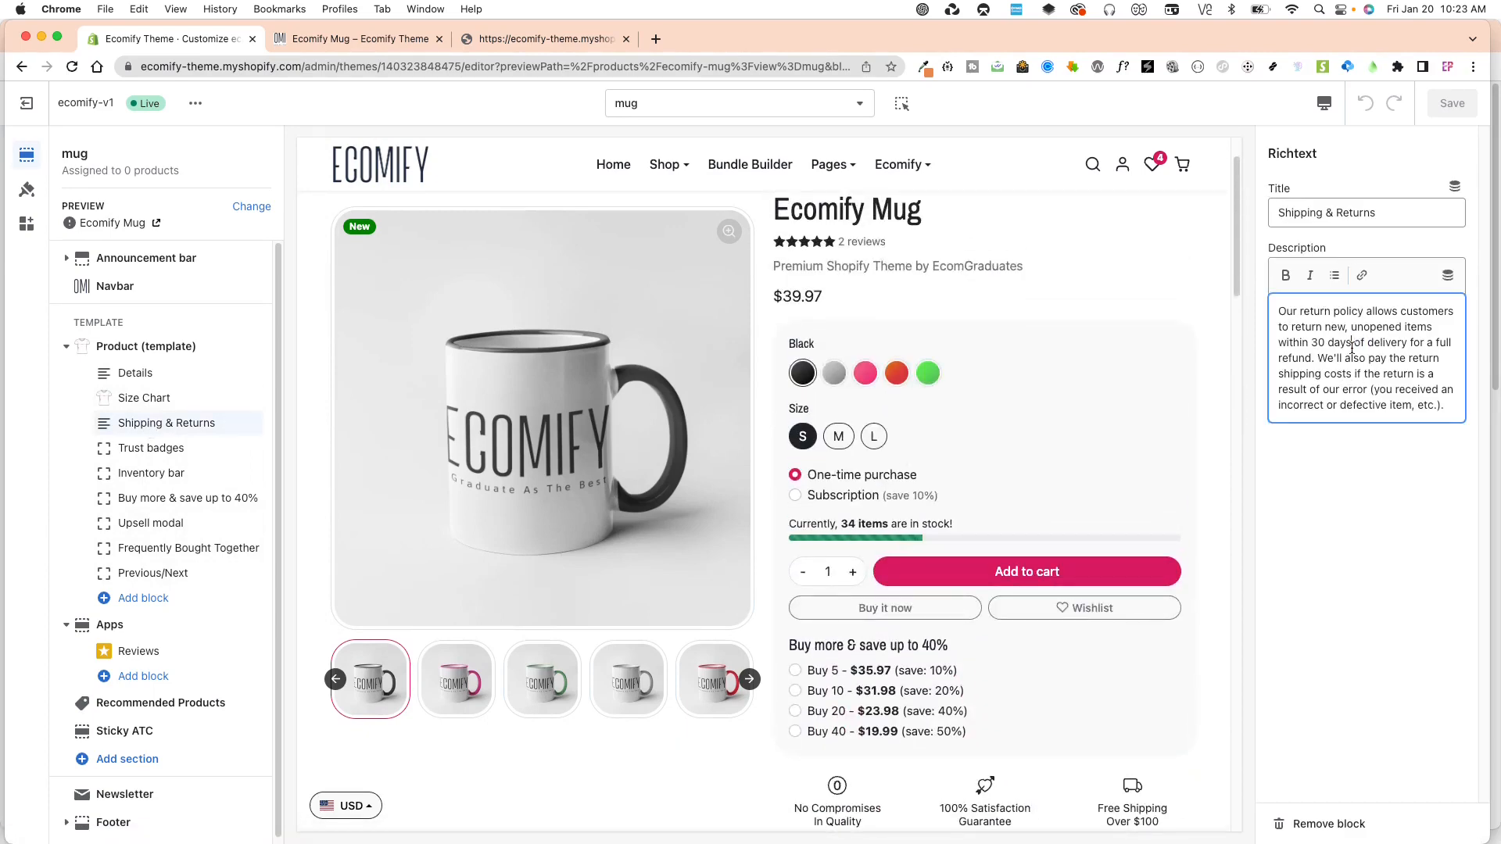
drag(1271, 307, 1446, 408)
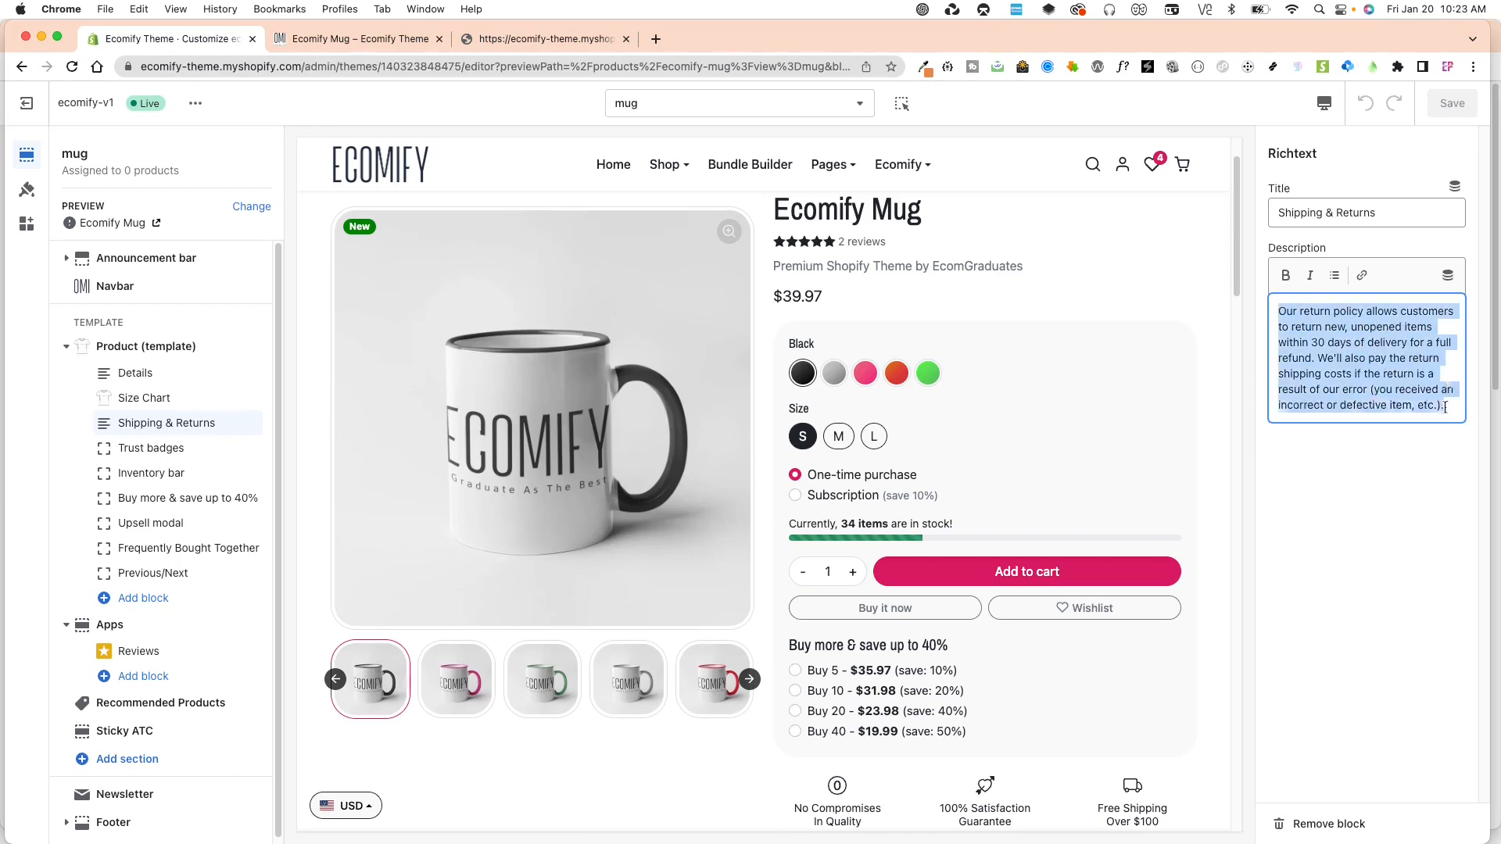
click(1388, 357)
key(super+a)
text(W)
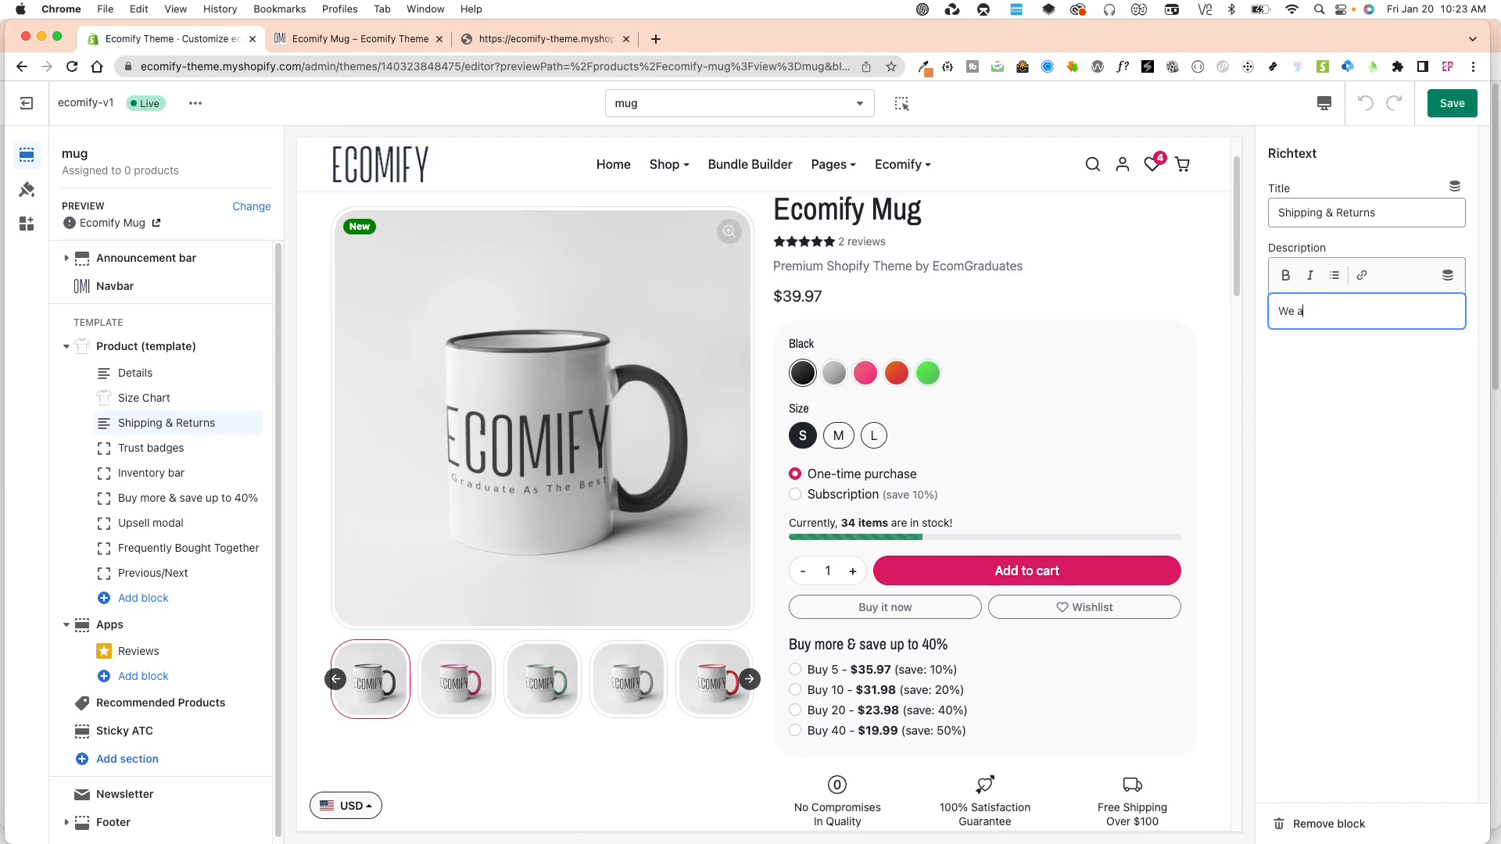
text(e are not shipping internationally)
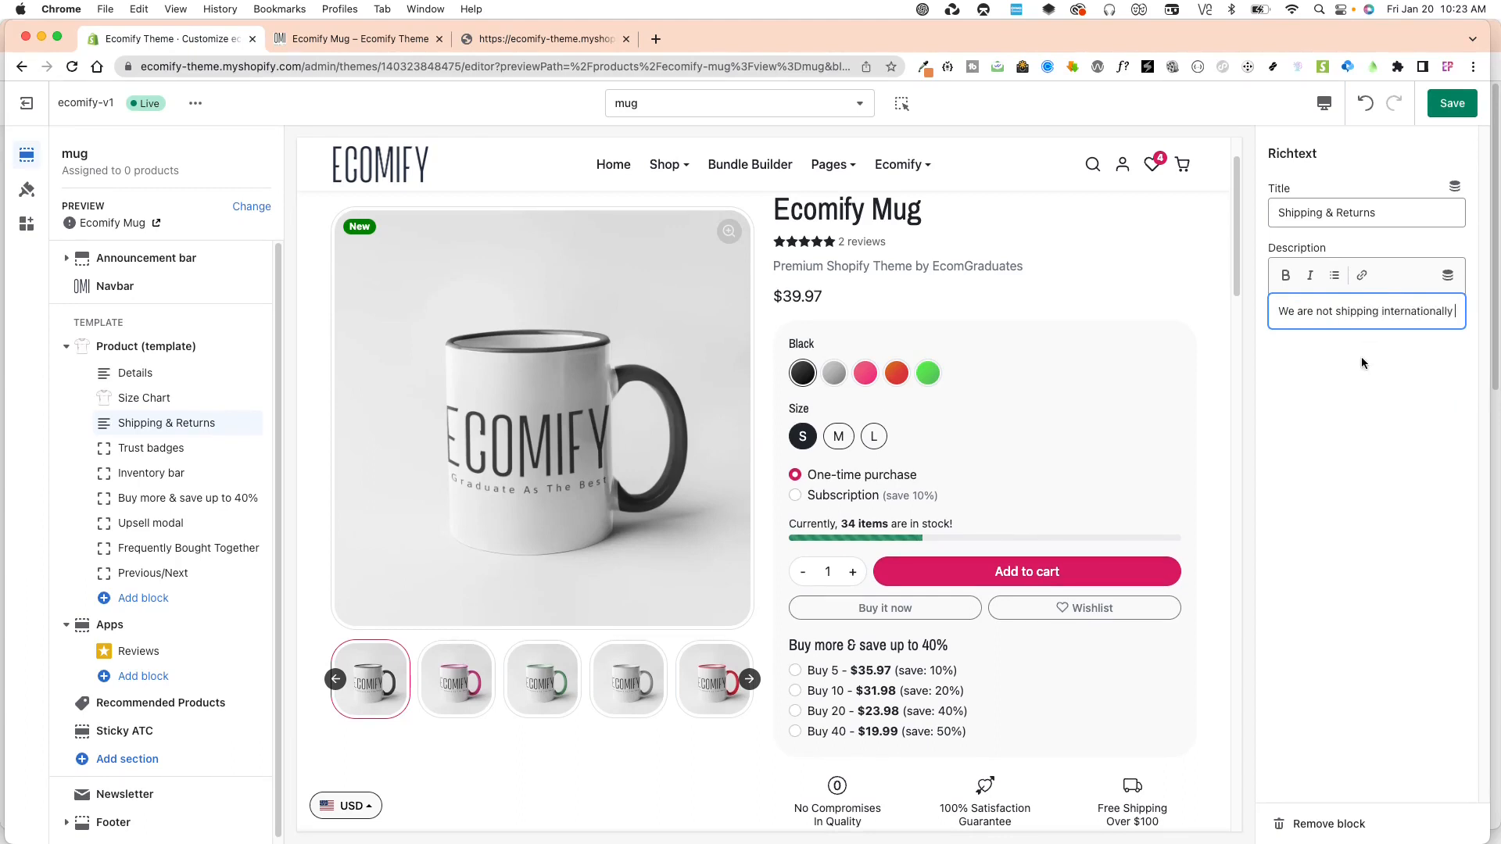
click(1450, 104)
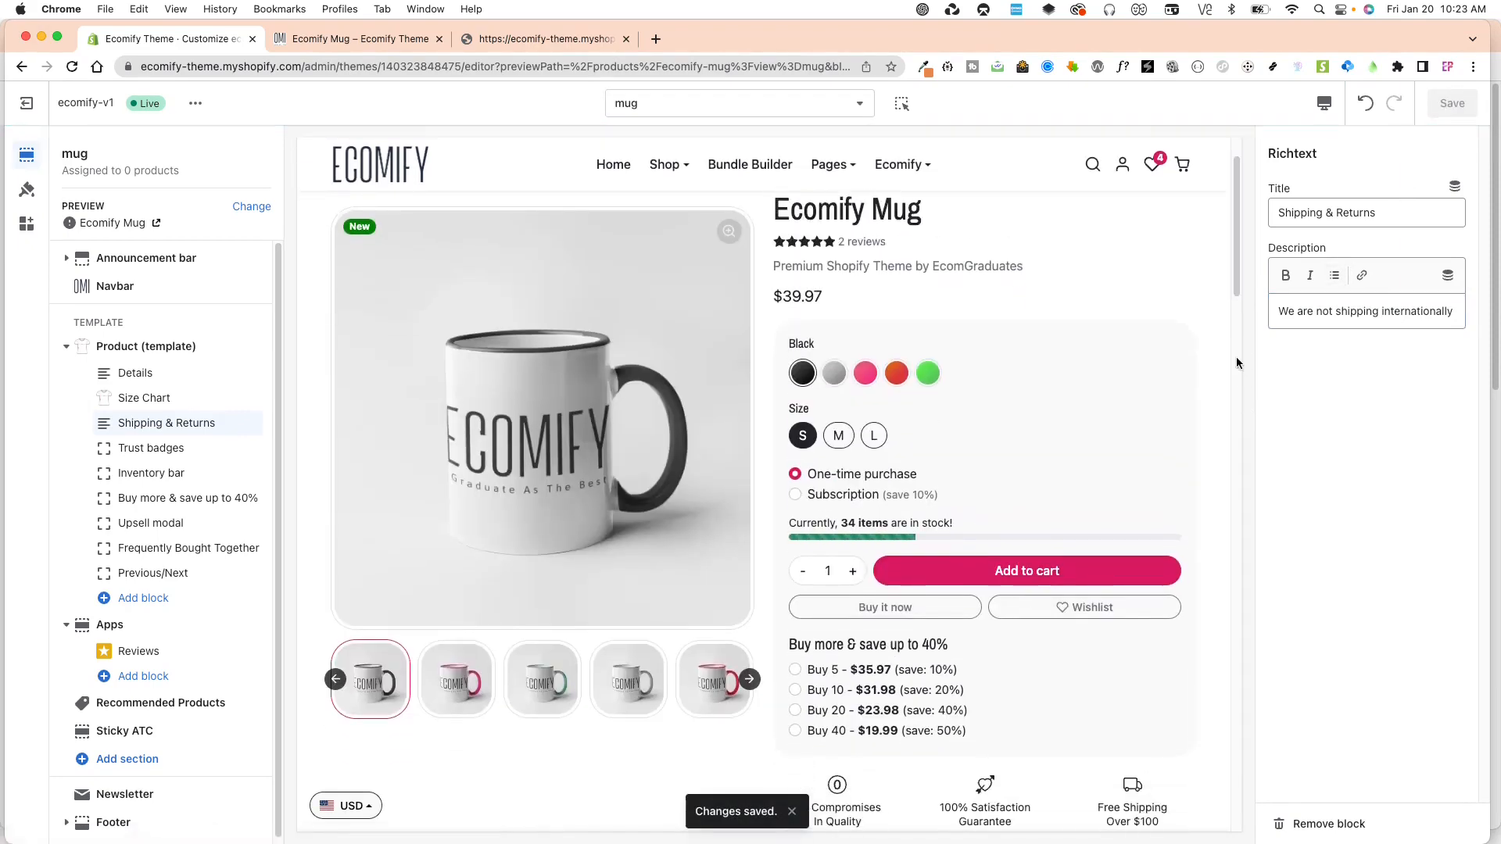
Expand Shipping & Returns in the mug template's product preview and check its text.
scroll(1239, 383, down, 8)
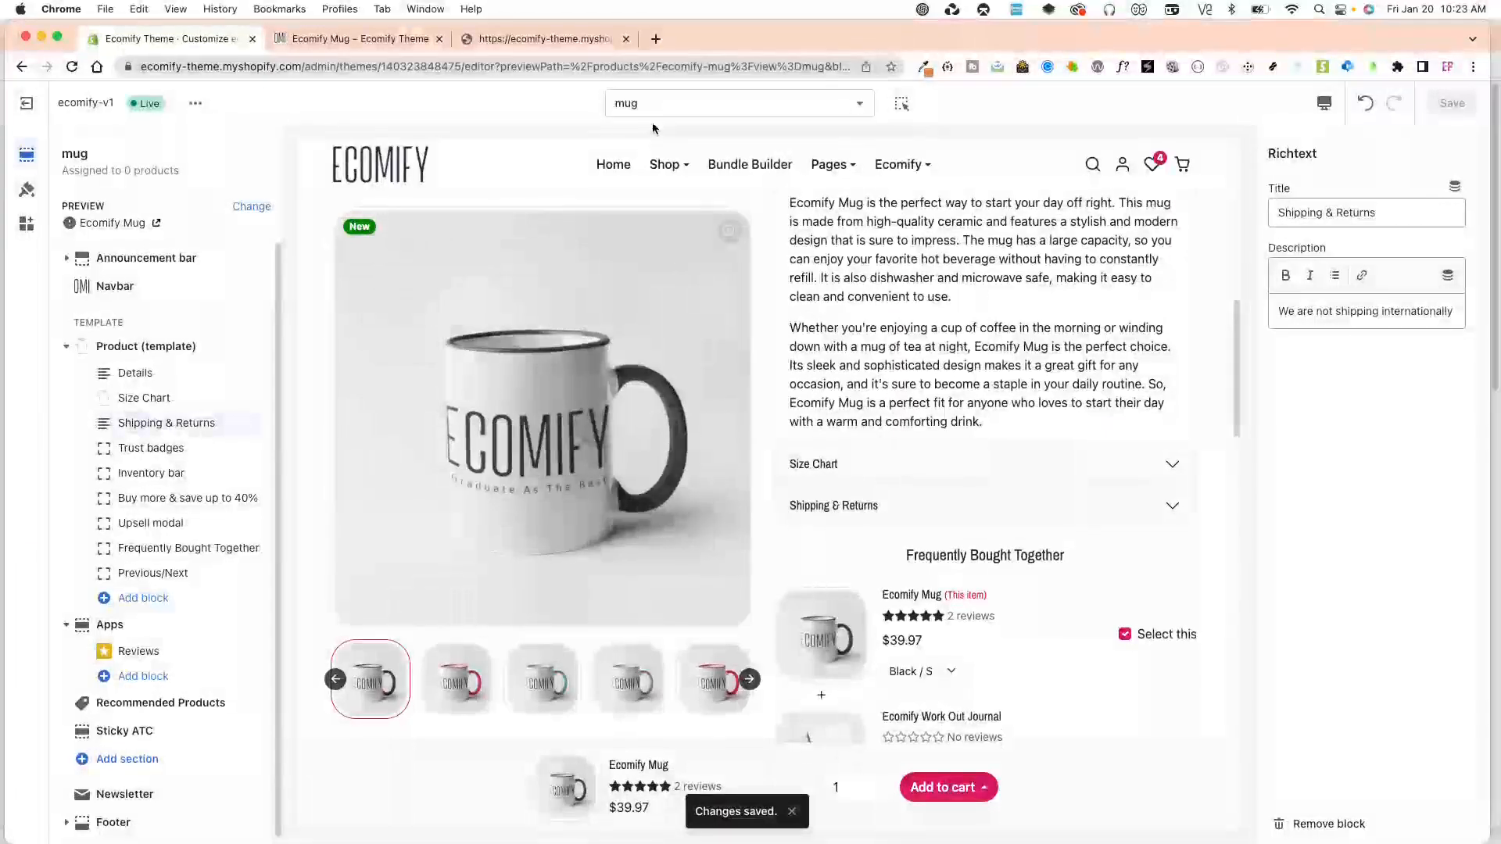
click(963, 520)
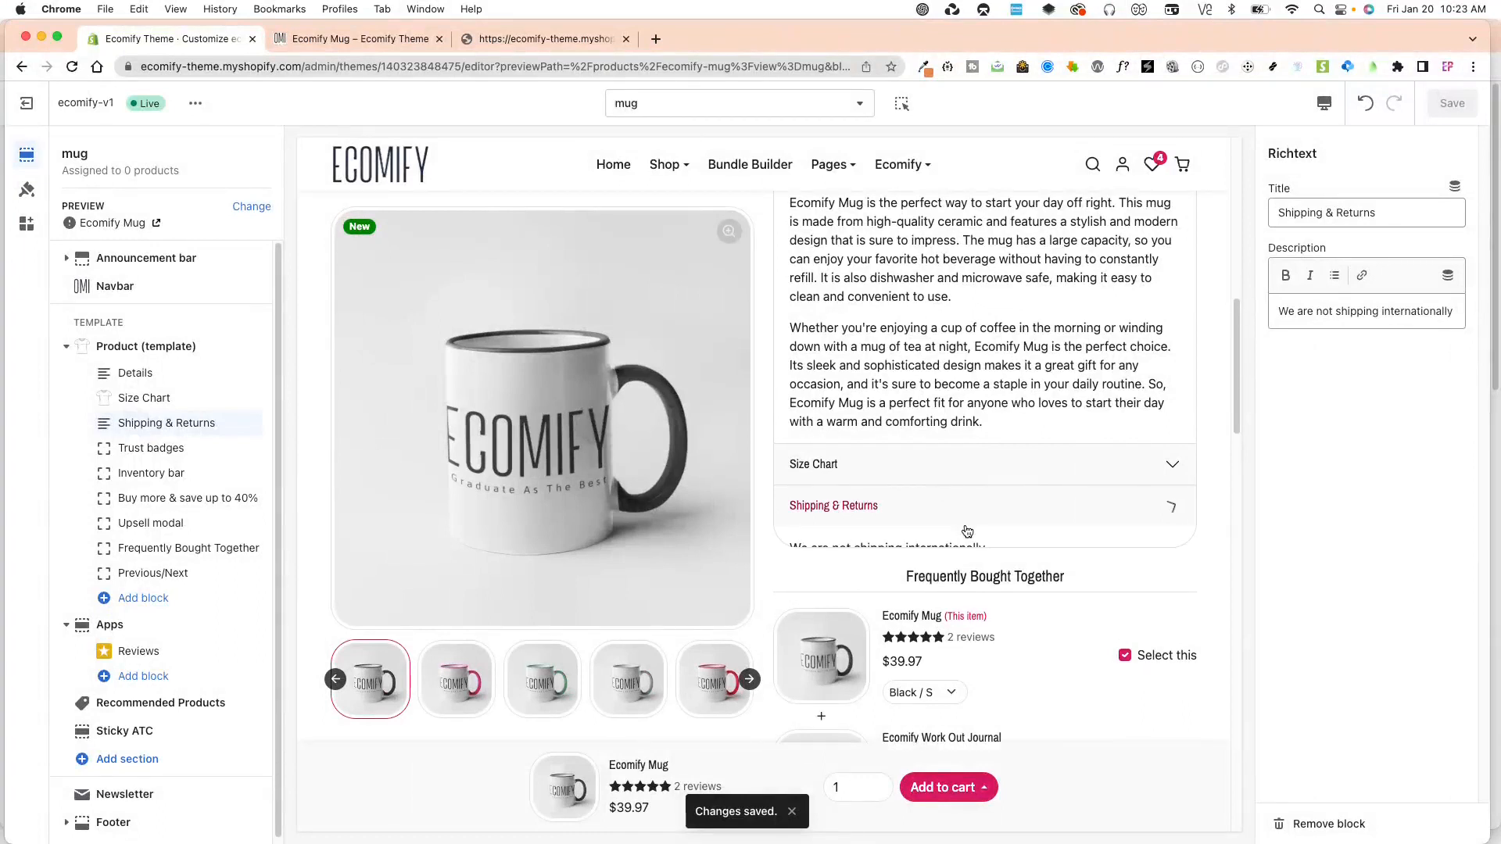
drag(951, 545, 996, 550)
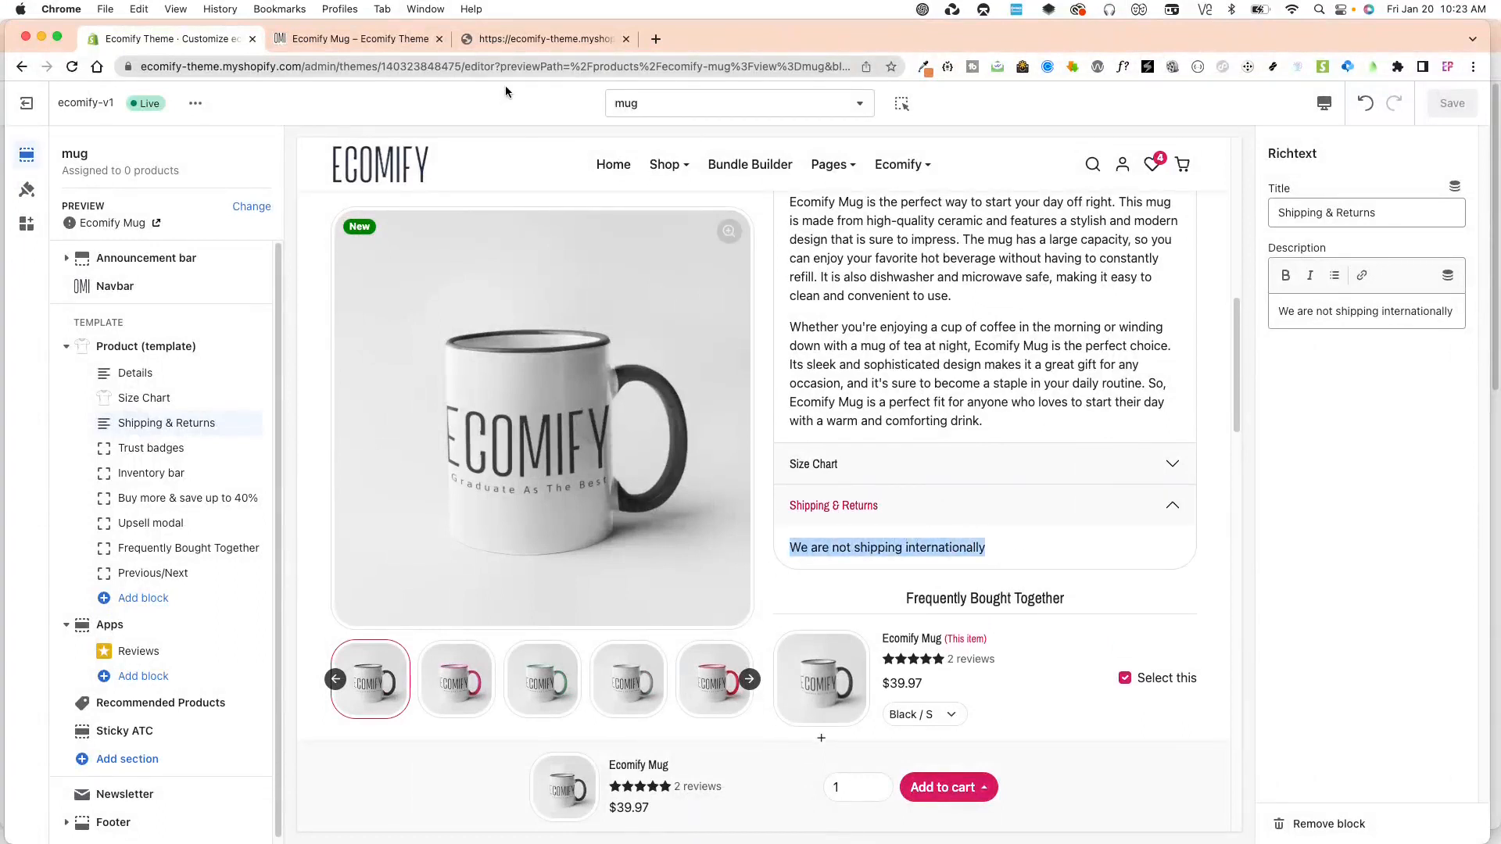
Open the Ecomify Mug page on the live store from the Themes page and read its Shipping & Returns section.
click(514, 41)
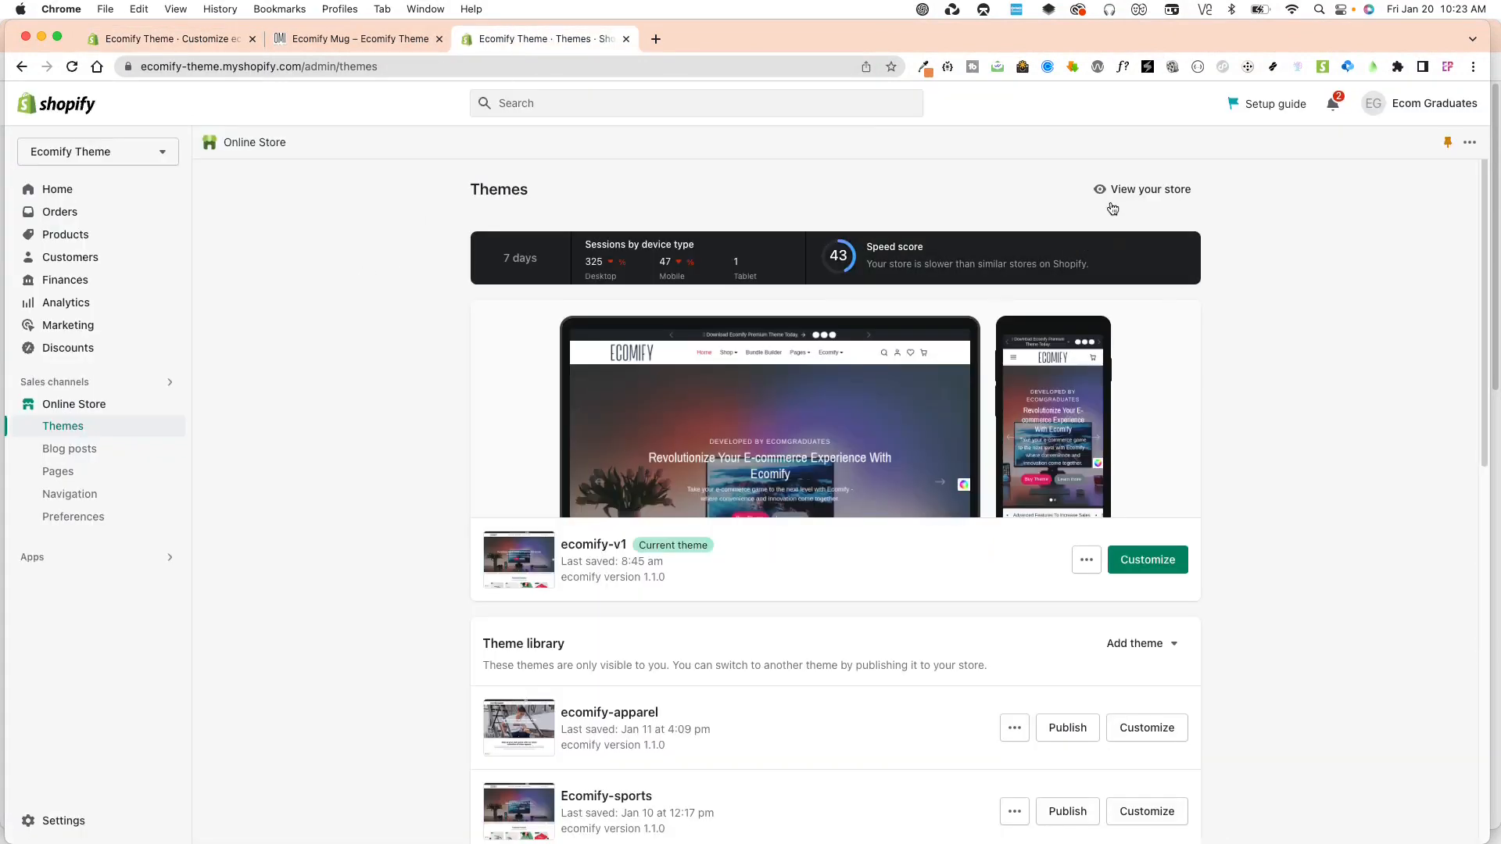
click(1130, 189)
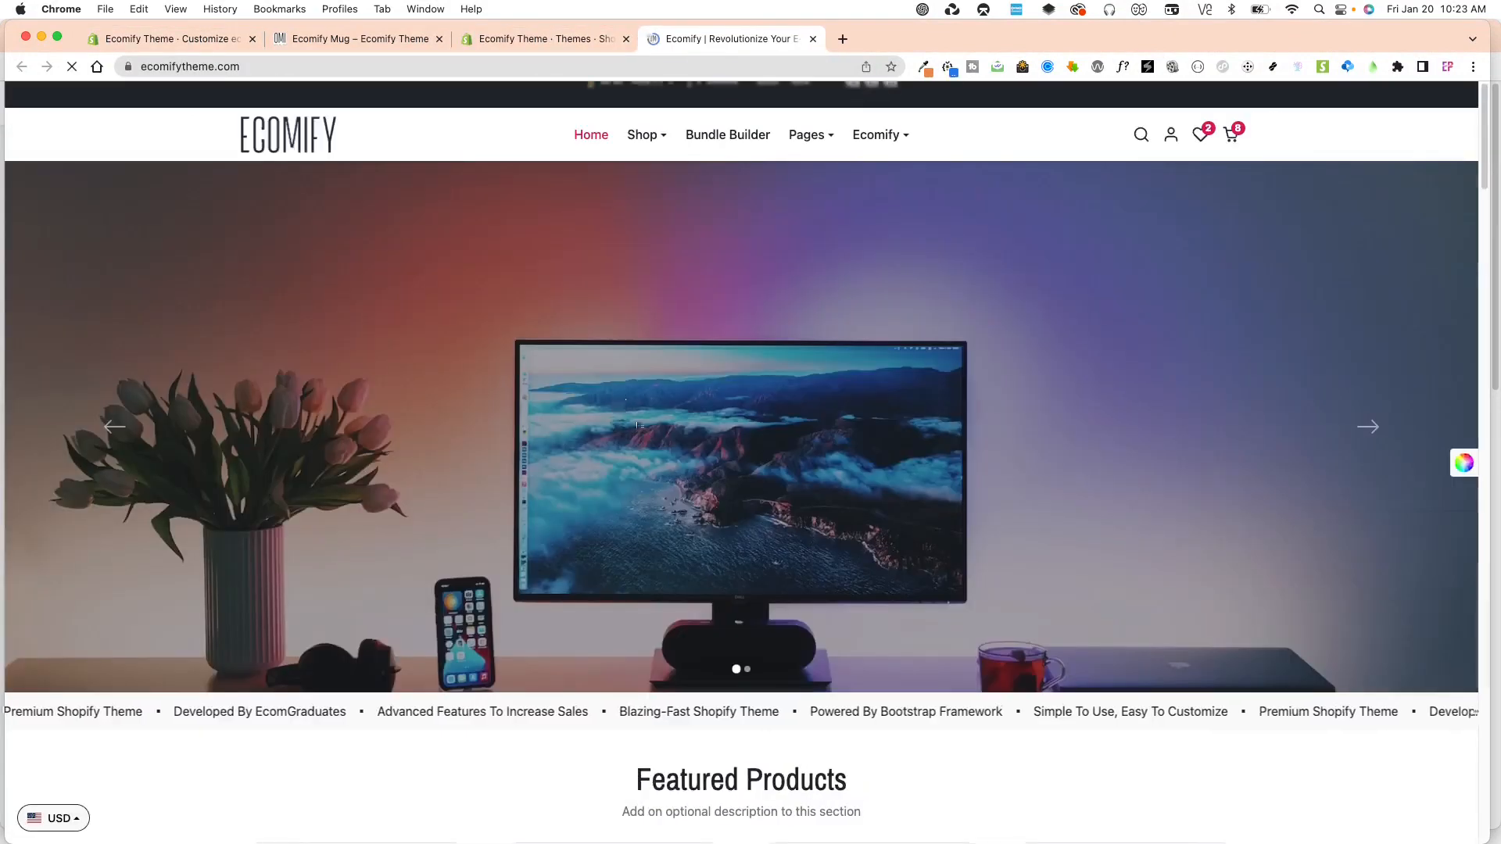
scroll(650, 536, down, 4)
click(440, 547)
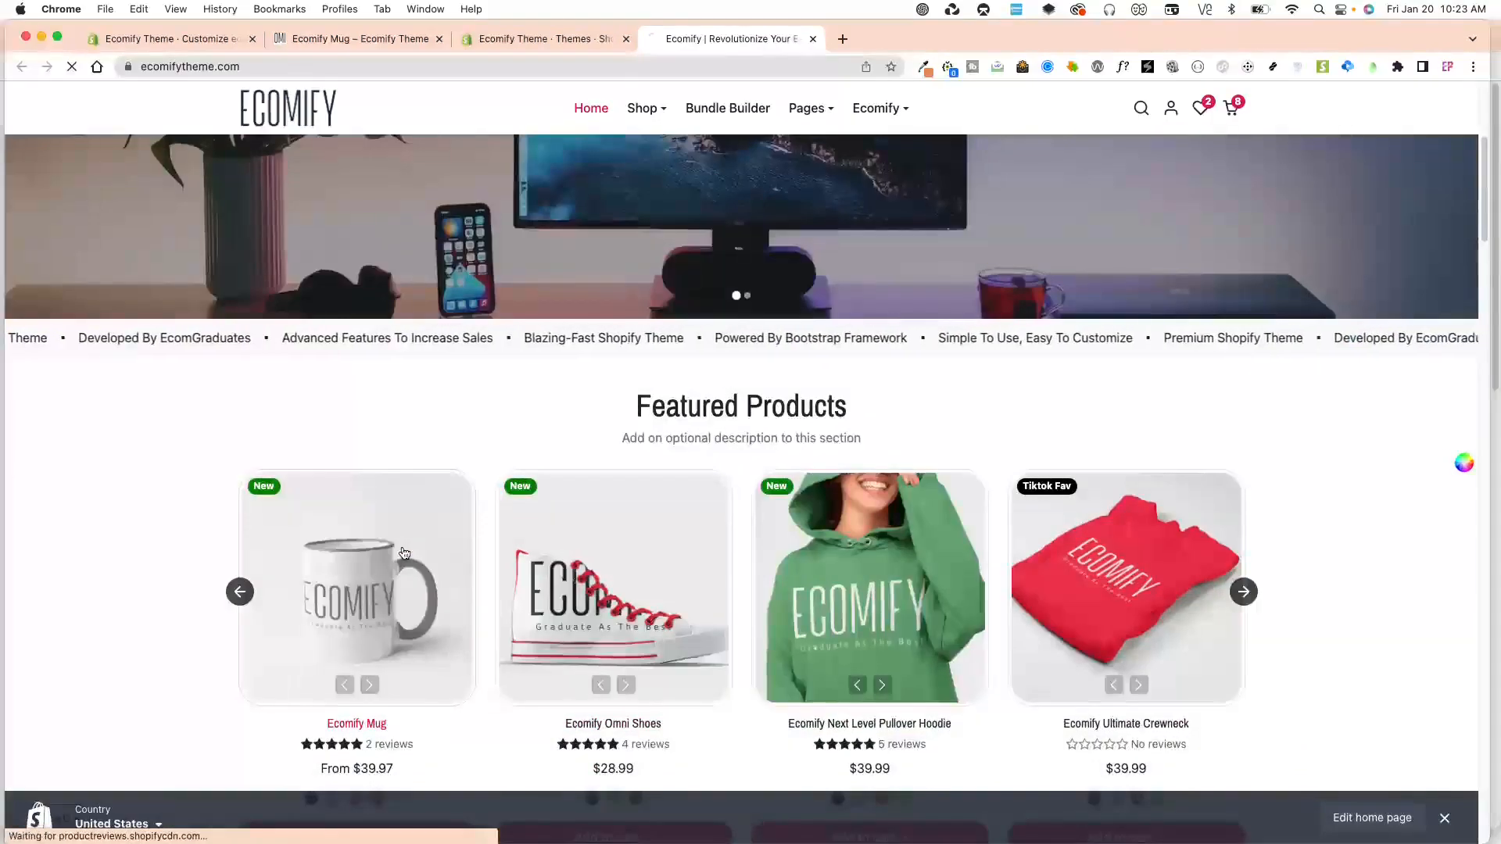
scroll(1140, 660, down, 5)
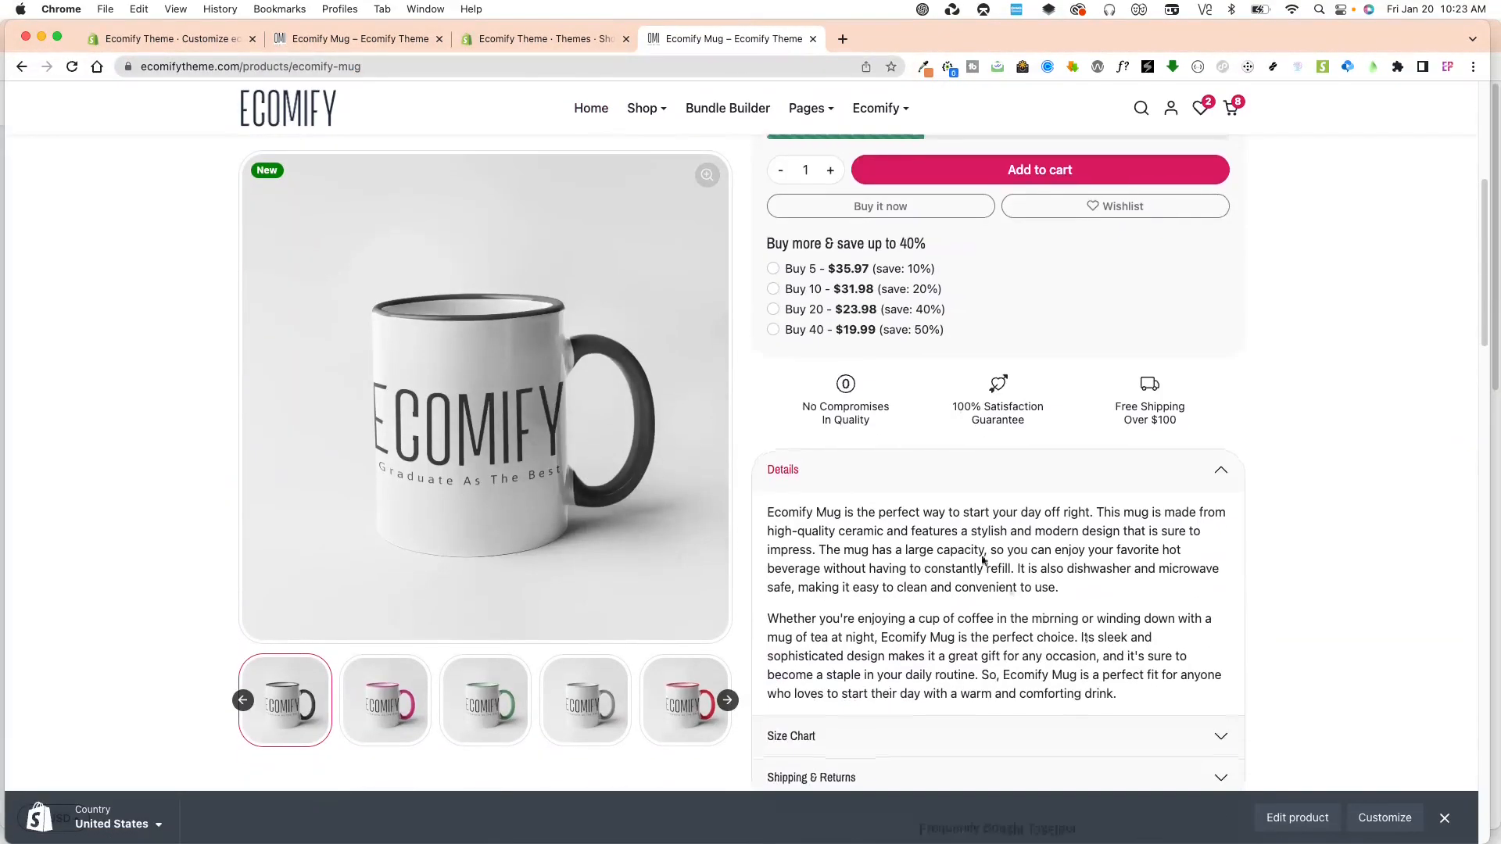
click(859, 468)
click(883, 559)
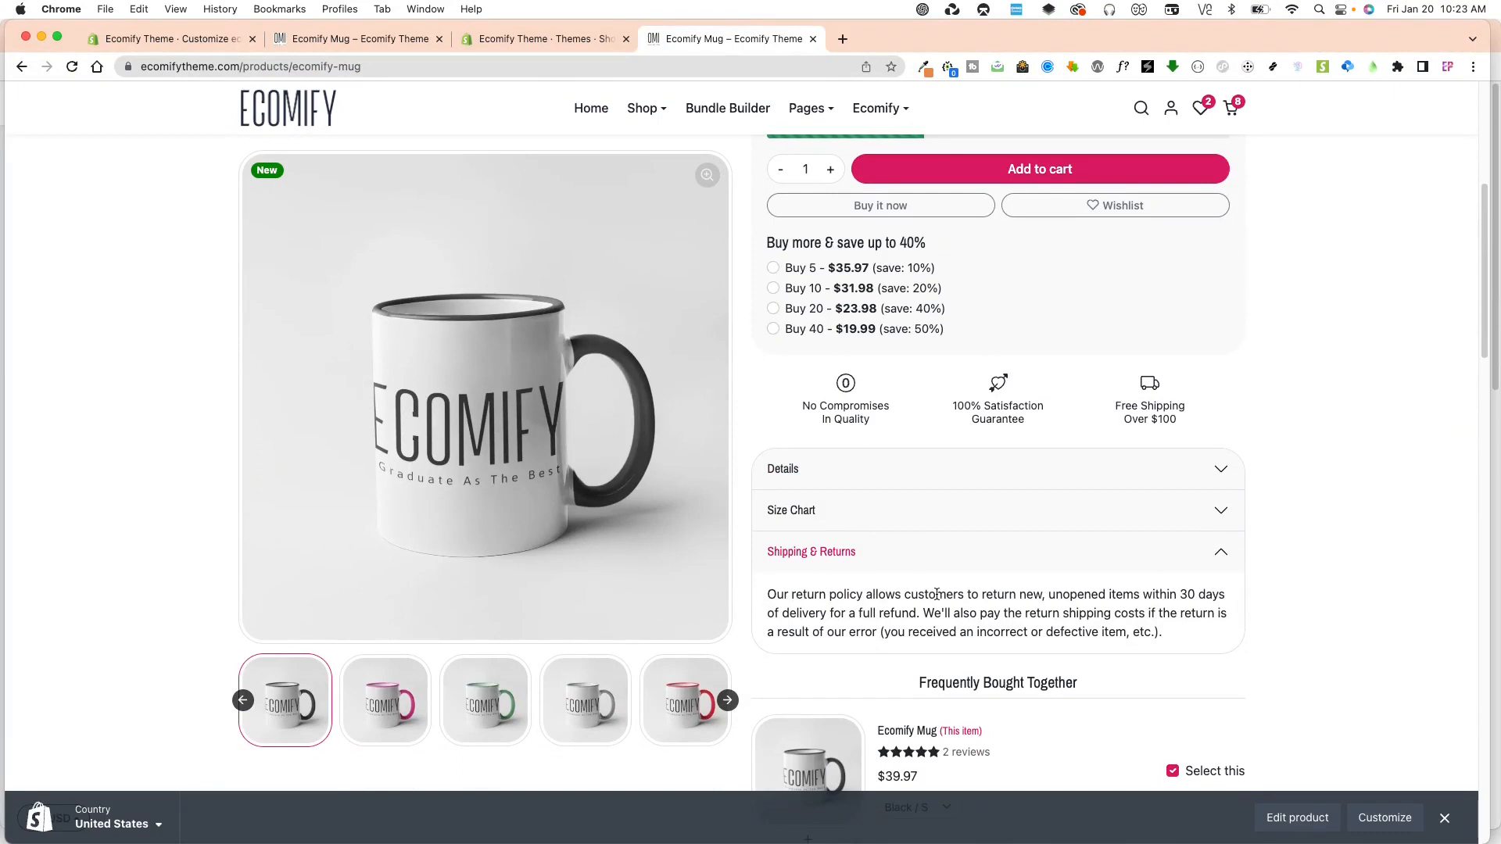
click(891, 559)
click(890, 557)
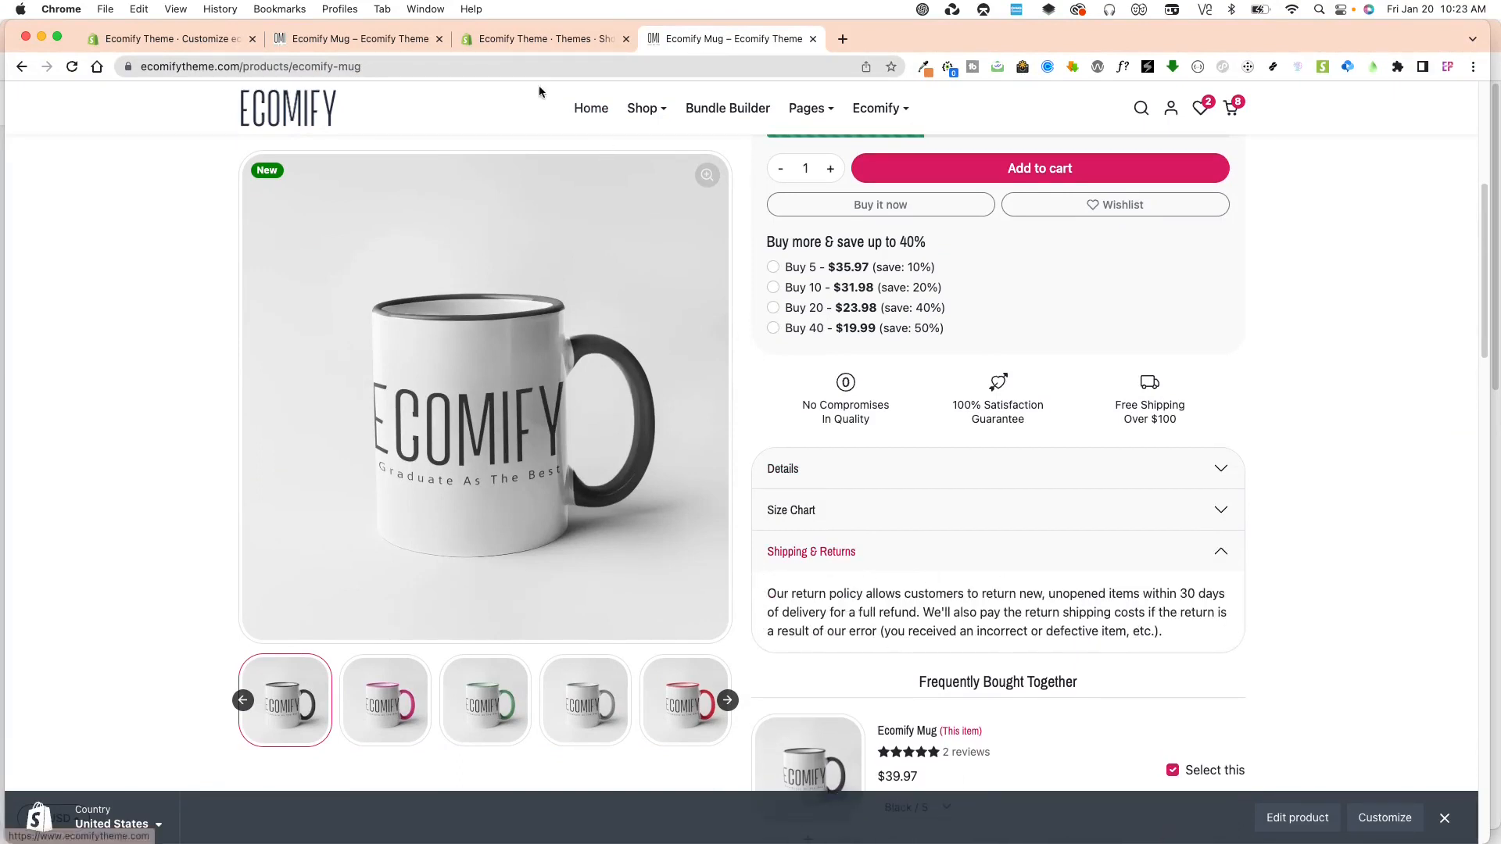
Set the Ecomify Mug product's theme template to mug in the Shopify admin and save the product.
click(540, 38)
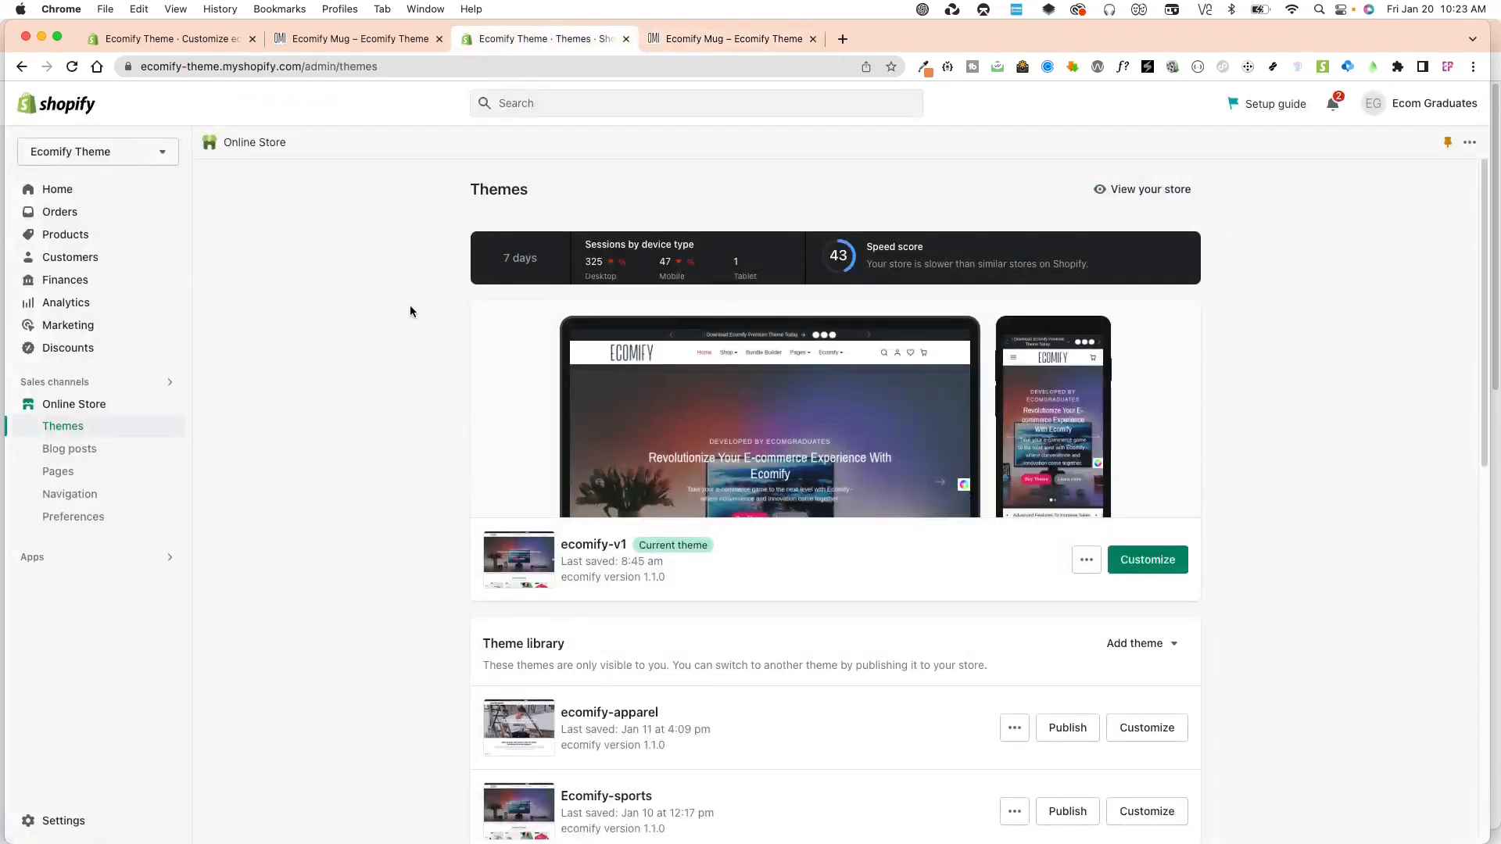
click(95, 236)
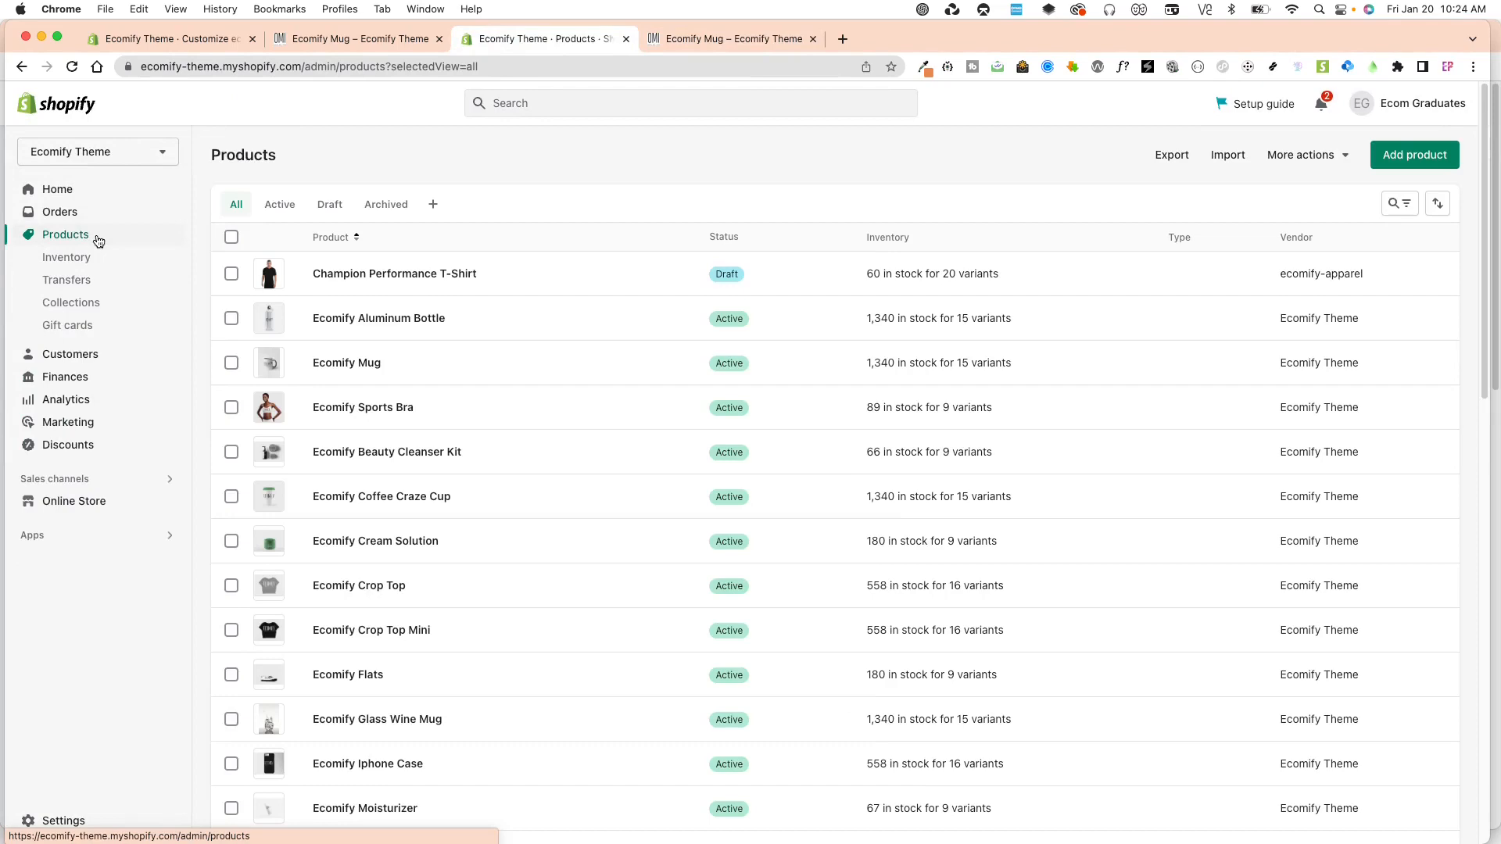
click(347, 366)
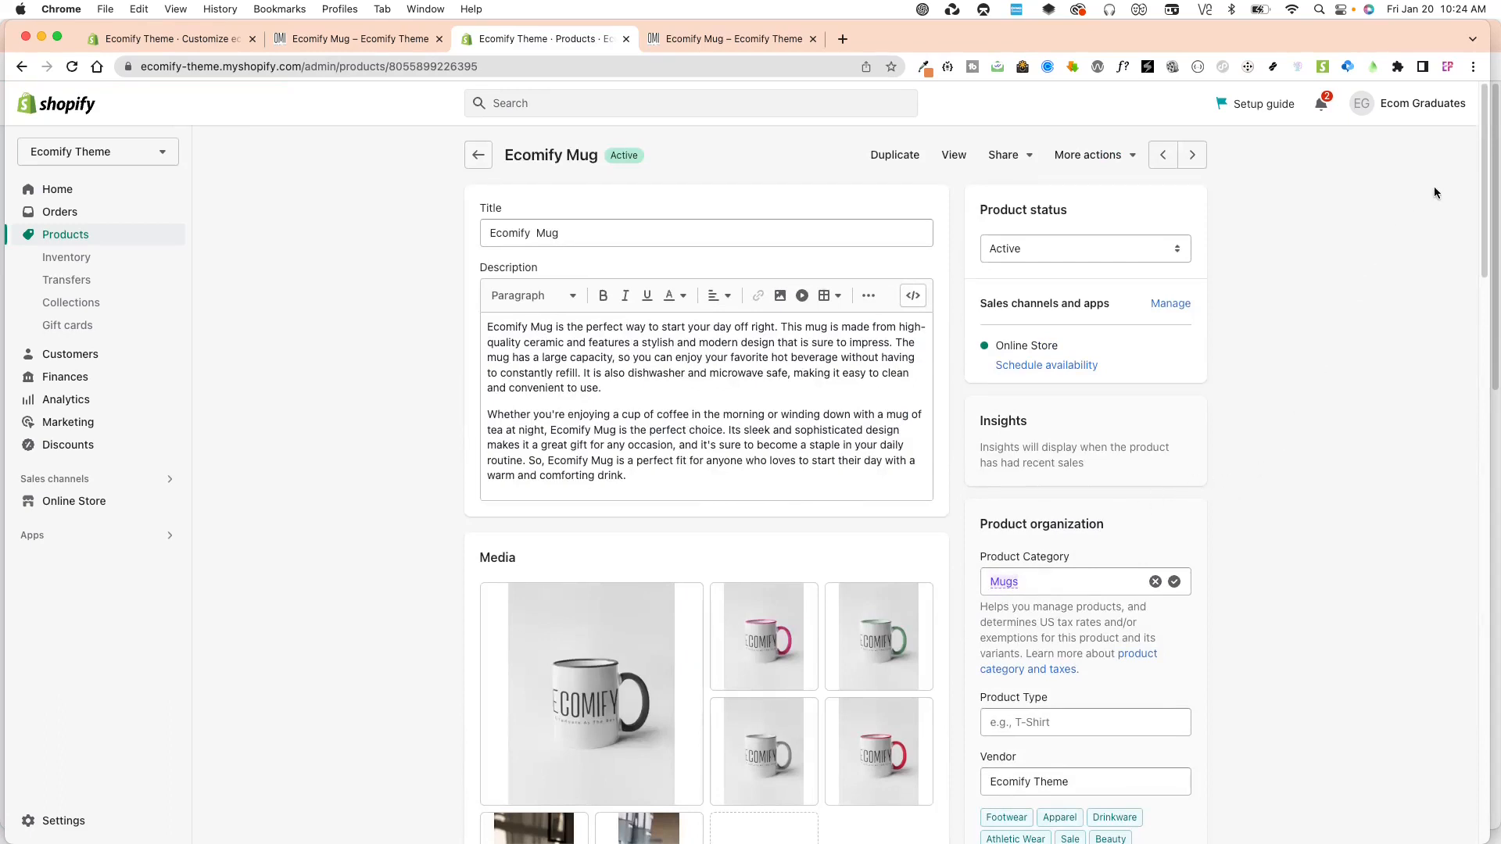
drag(1482, 157, 1483, 215)
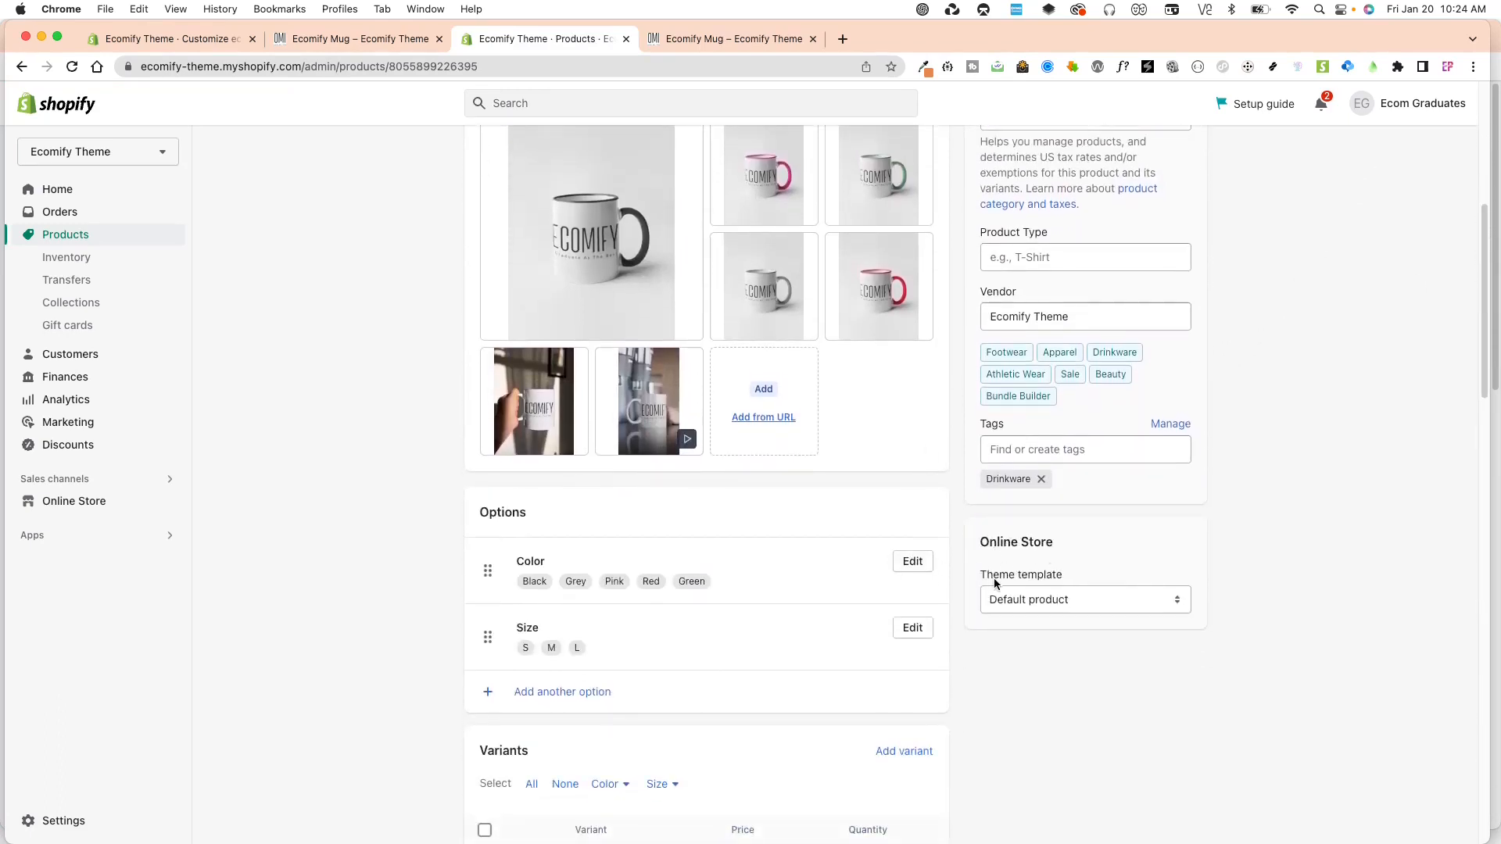
click(1051, 600)
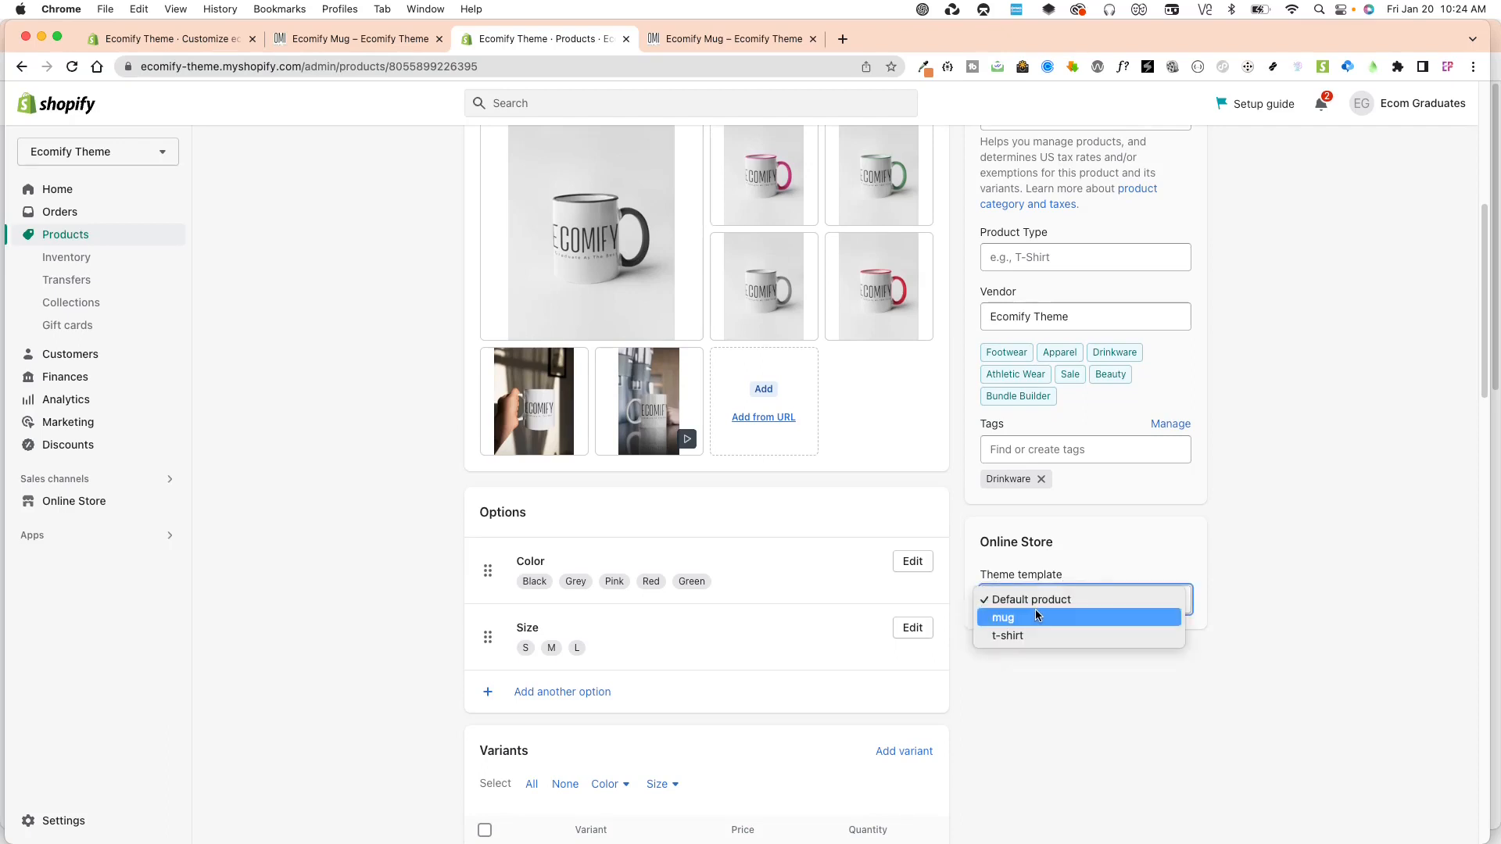
click(1036, 616)
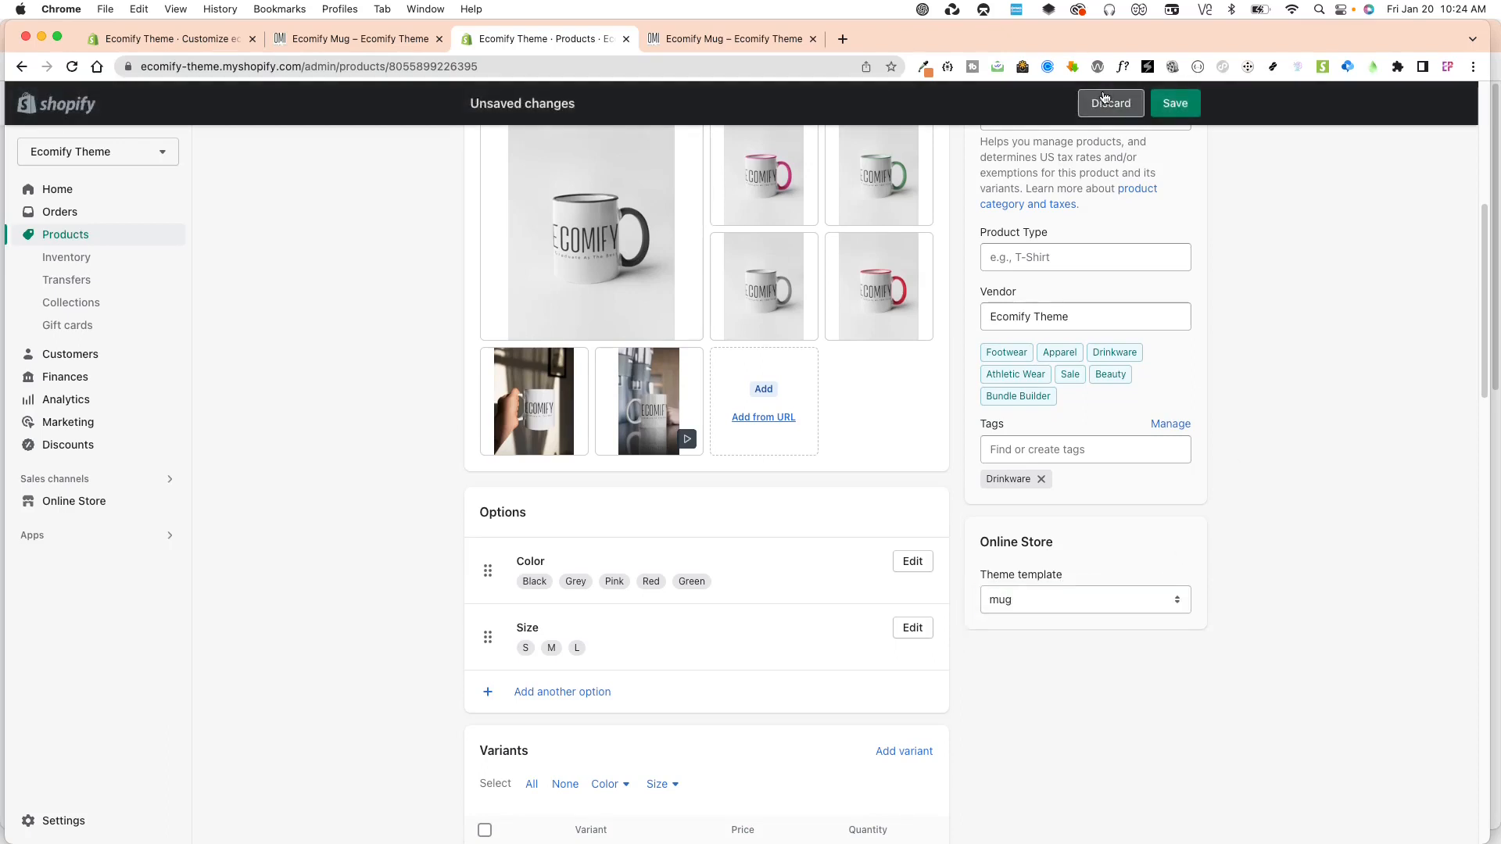
click(1169, 103)
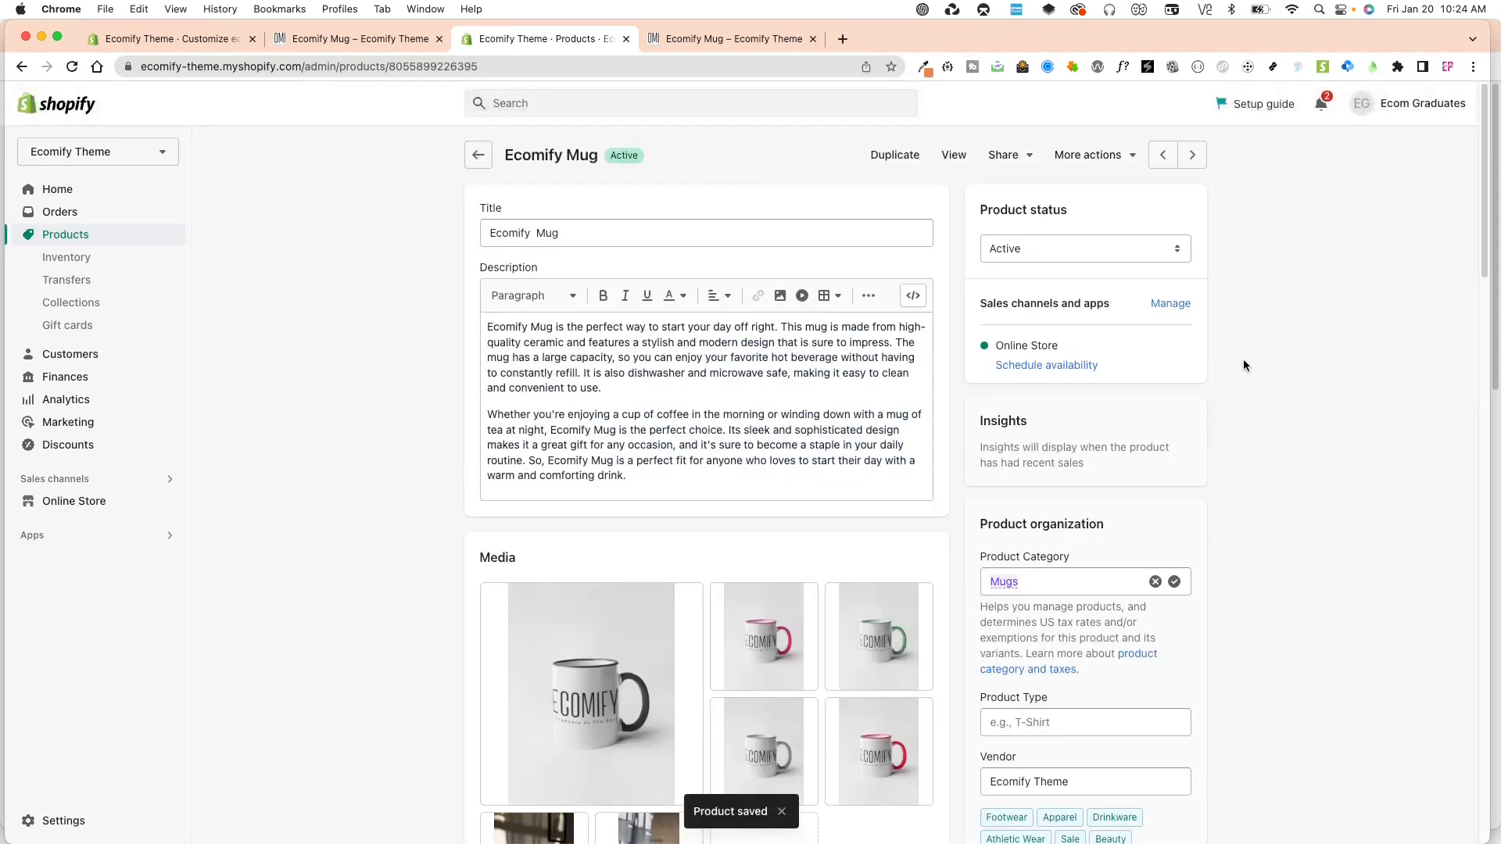
View the Ecomify Mug product on the live store and check the text under Shipping & Returns.
click(954, 155)
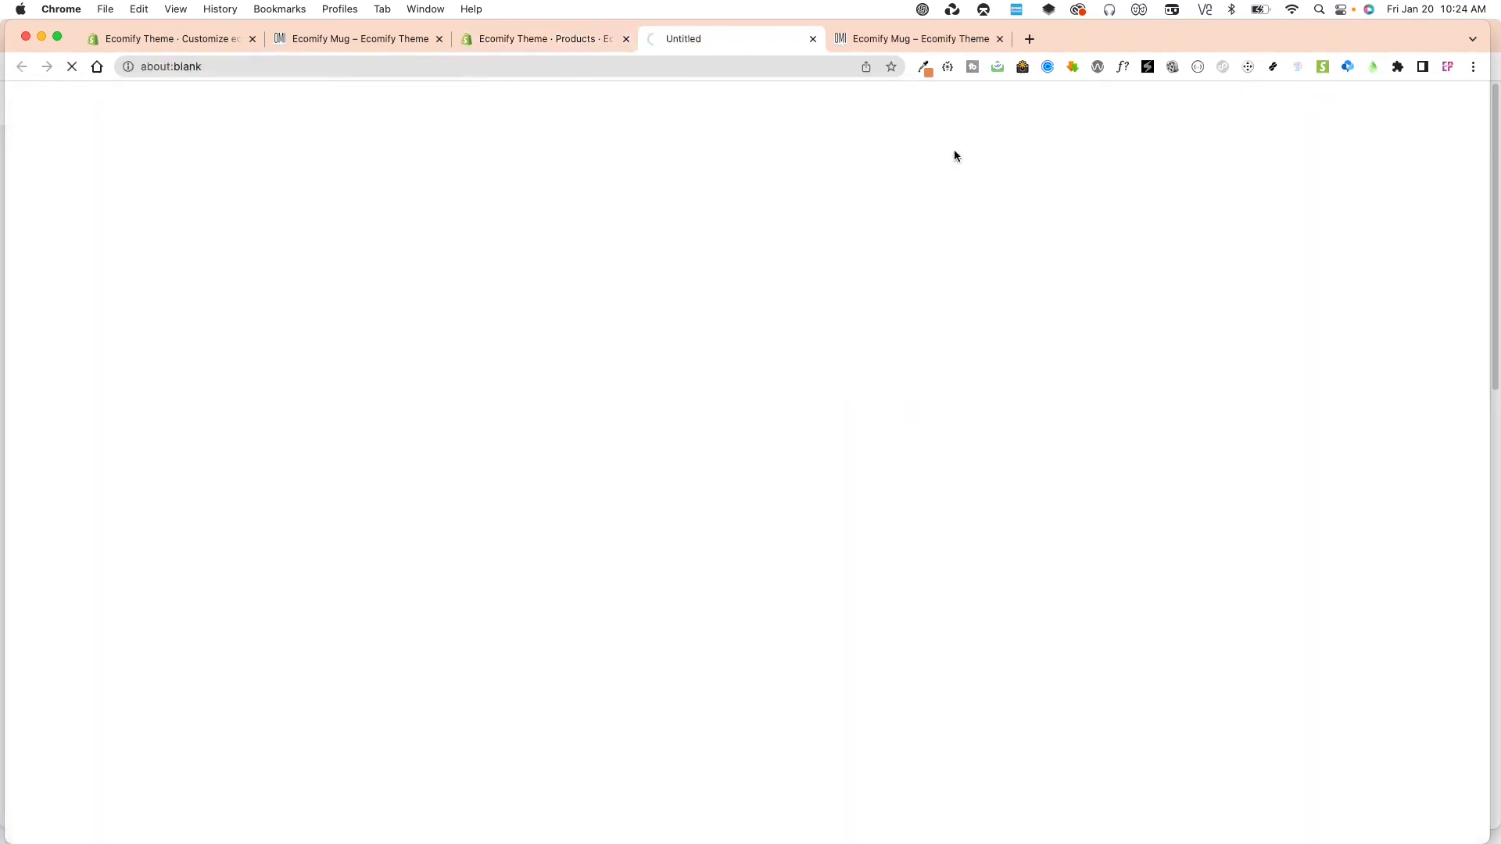
scroll(1199, 646, down, 5)
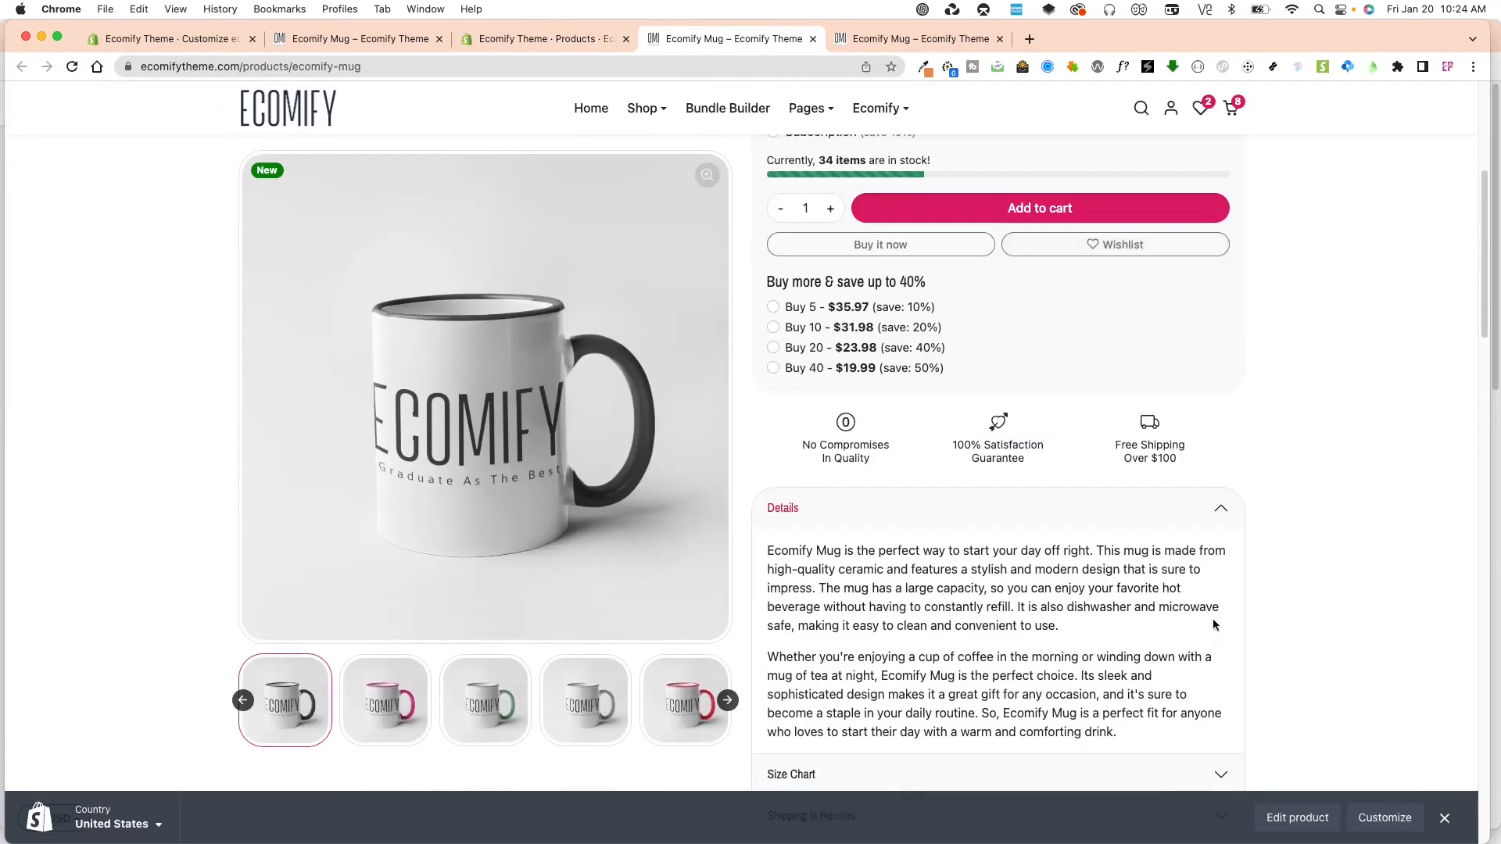
click(1182, 517)
click(878, 591)
scroll(784, 583, down, 1)
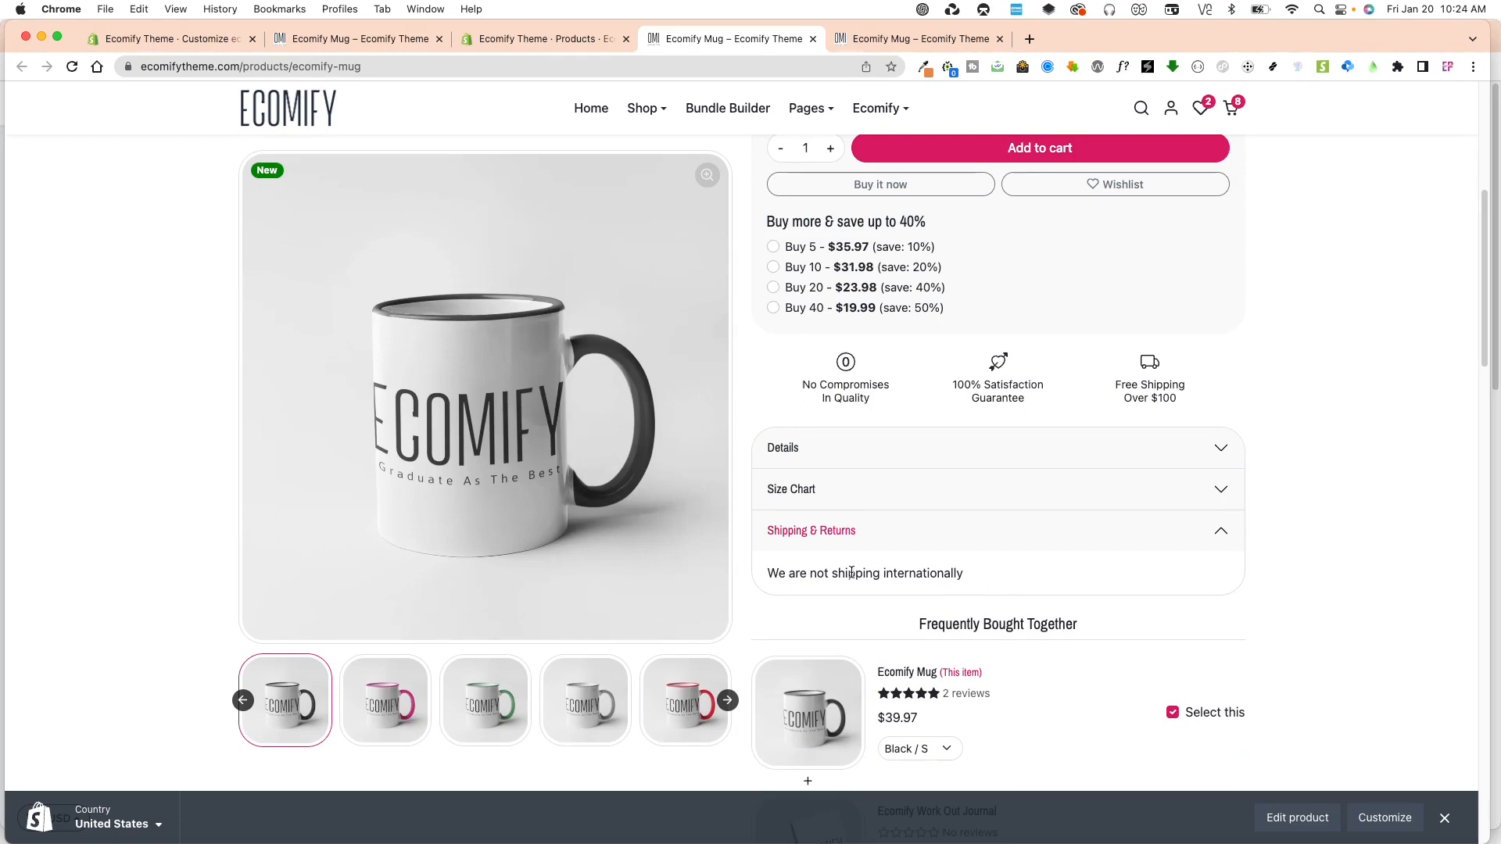
mouse_move(779, 578)
mouse_down()
mouse_move(995, 576)
mouse_move(775, 568)
mouse_up()
click(810, 572)
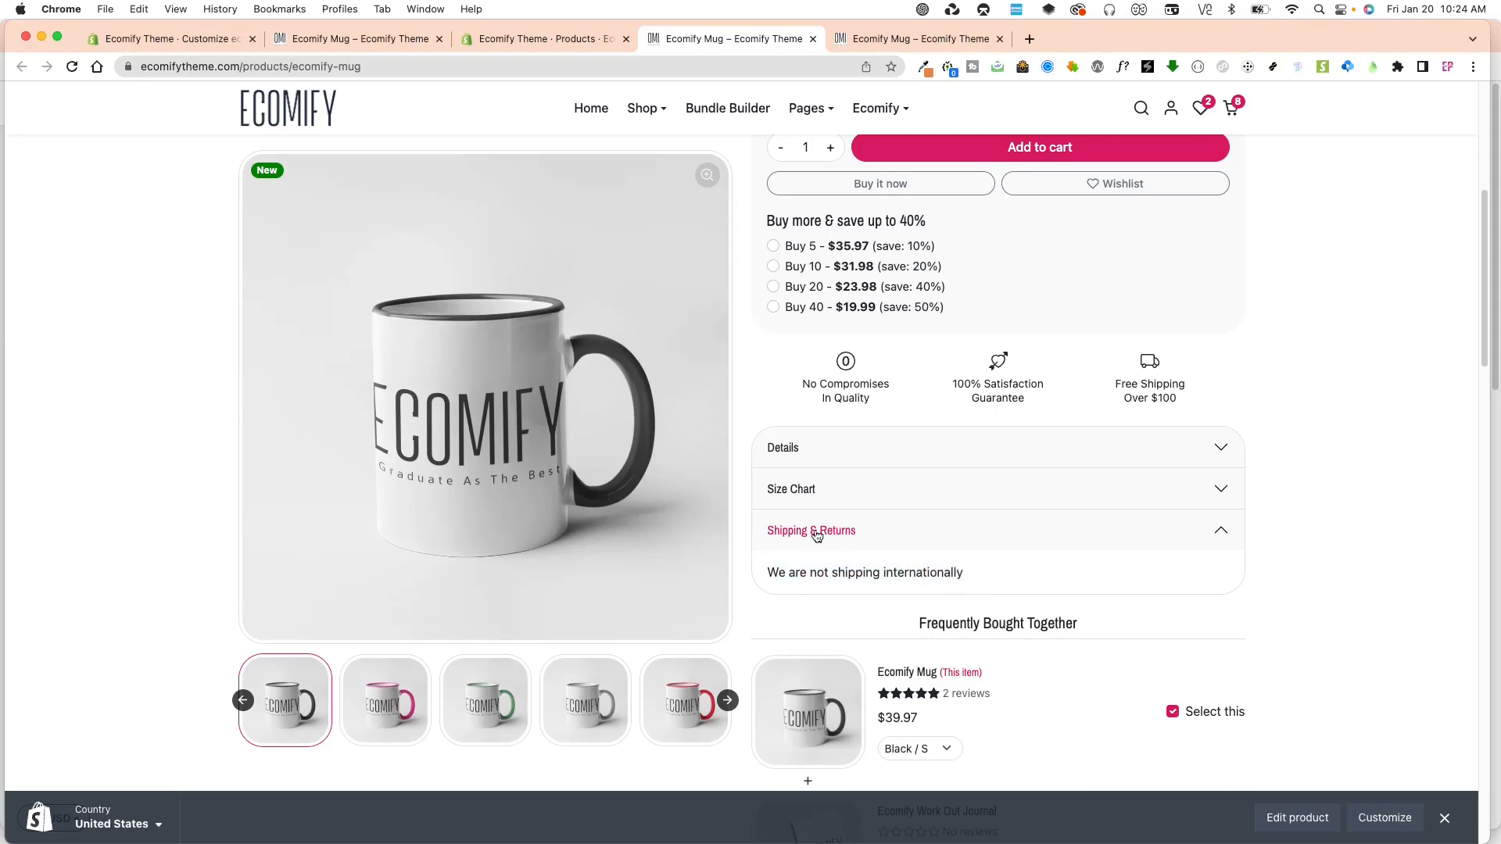
click(814, 539)
click(849, 541)
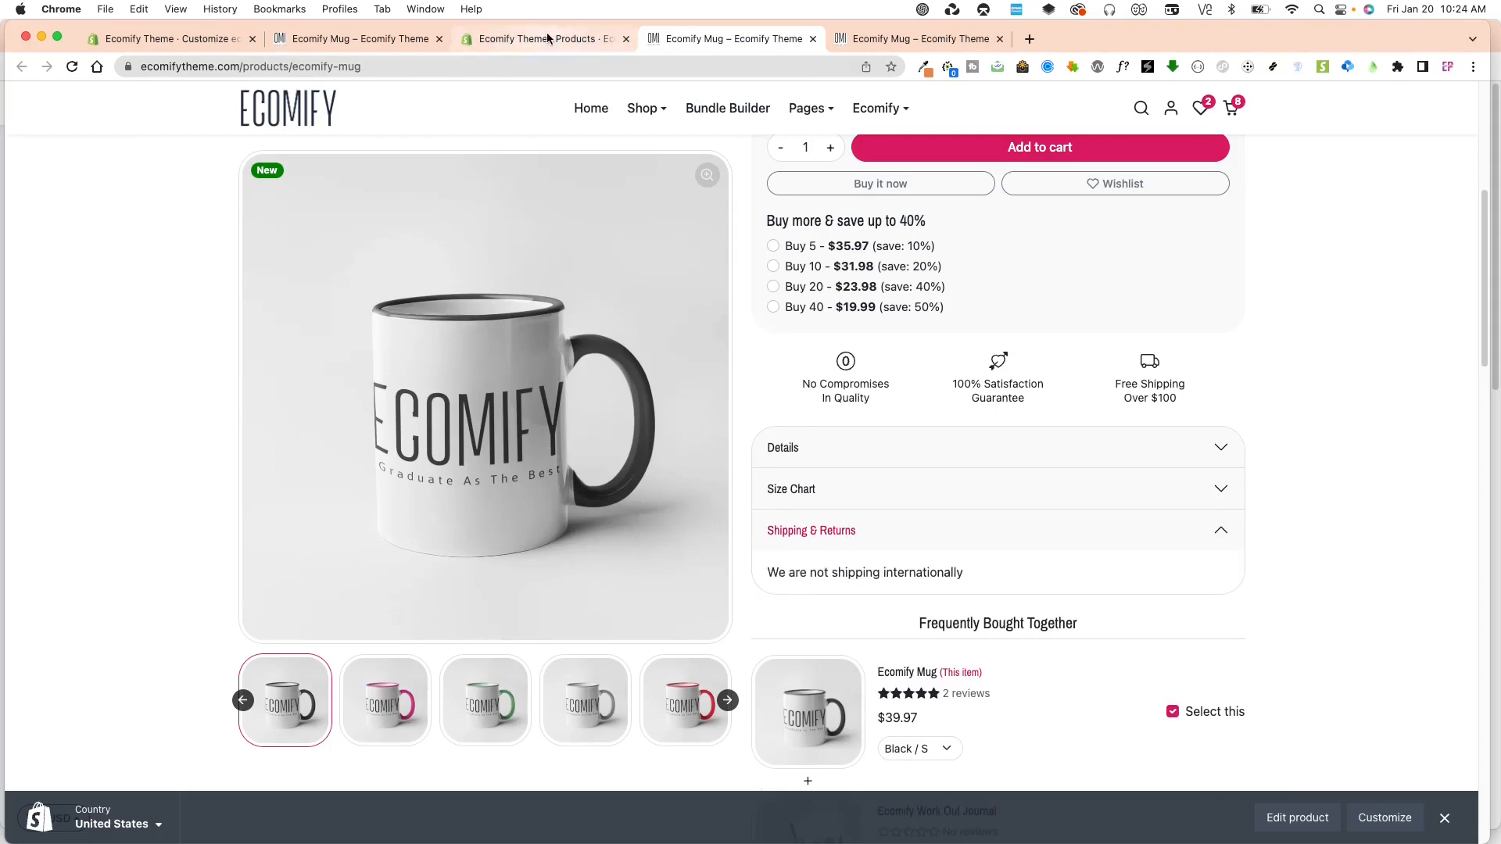
Review the earlier storefront page, the mug template's Shipping & Returns text and the Ecomify Mug product's theme template setting.
click(546, 36)
click(394, 40)
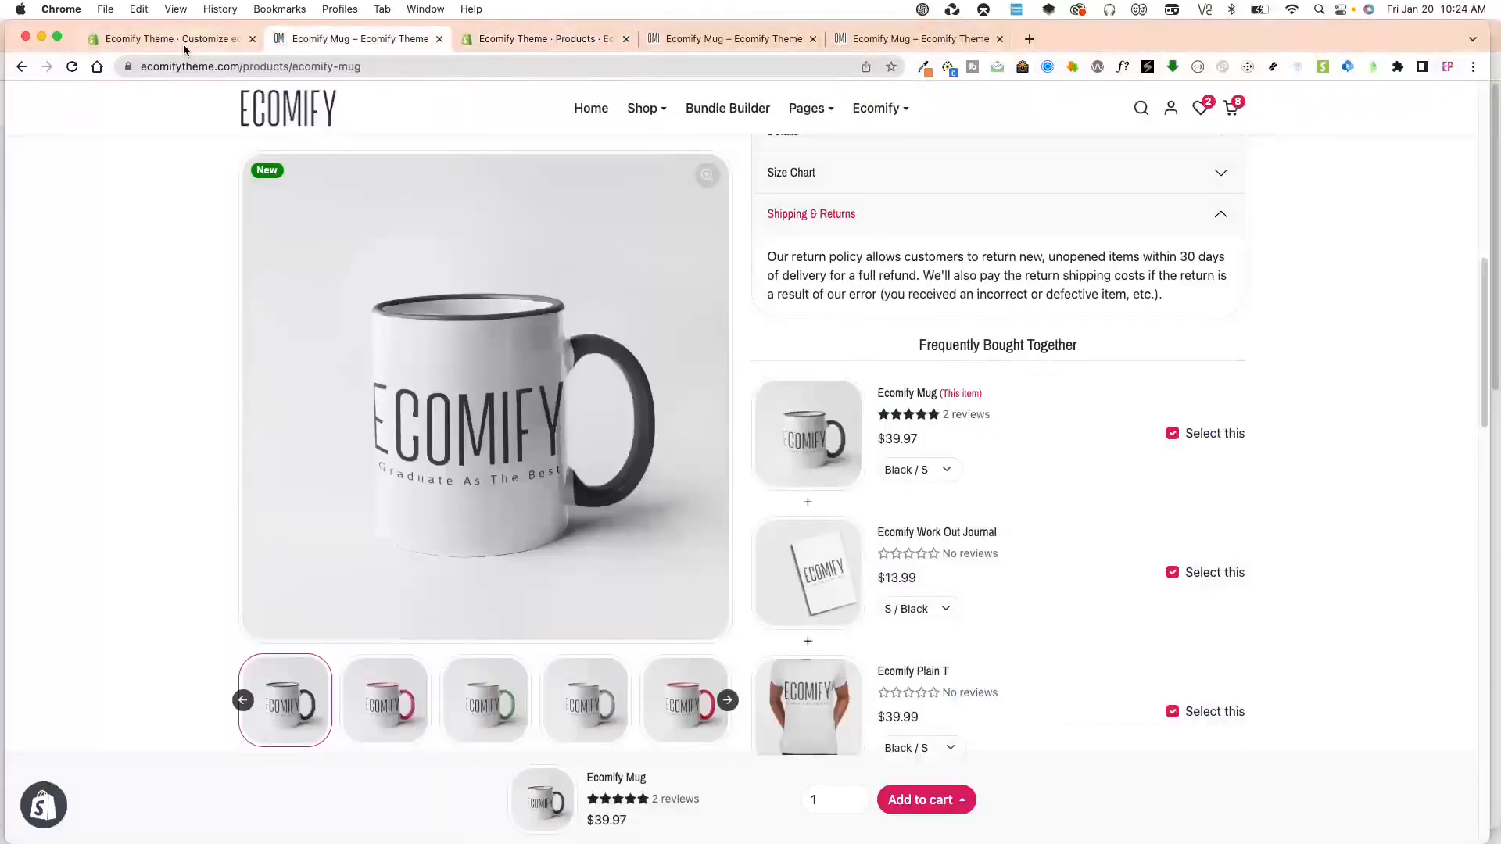
click(186, 40)
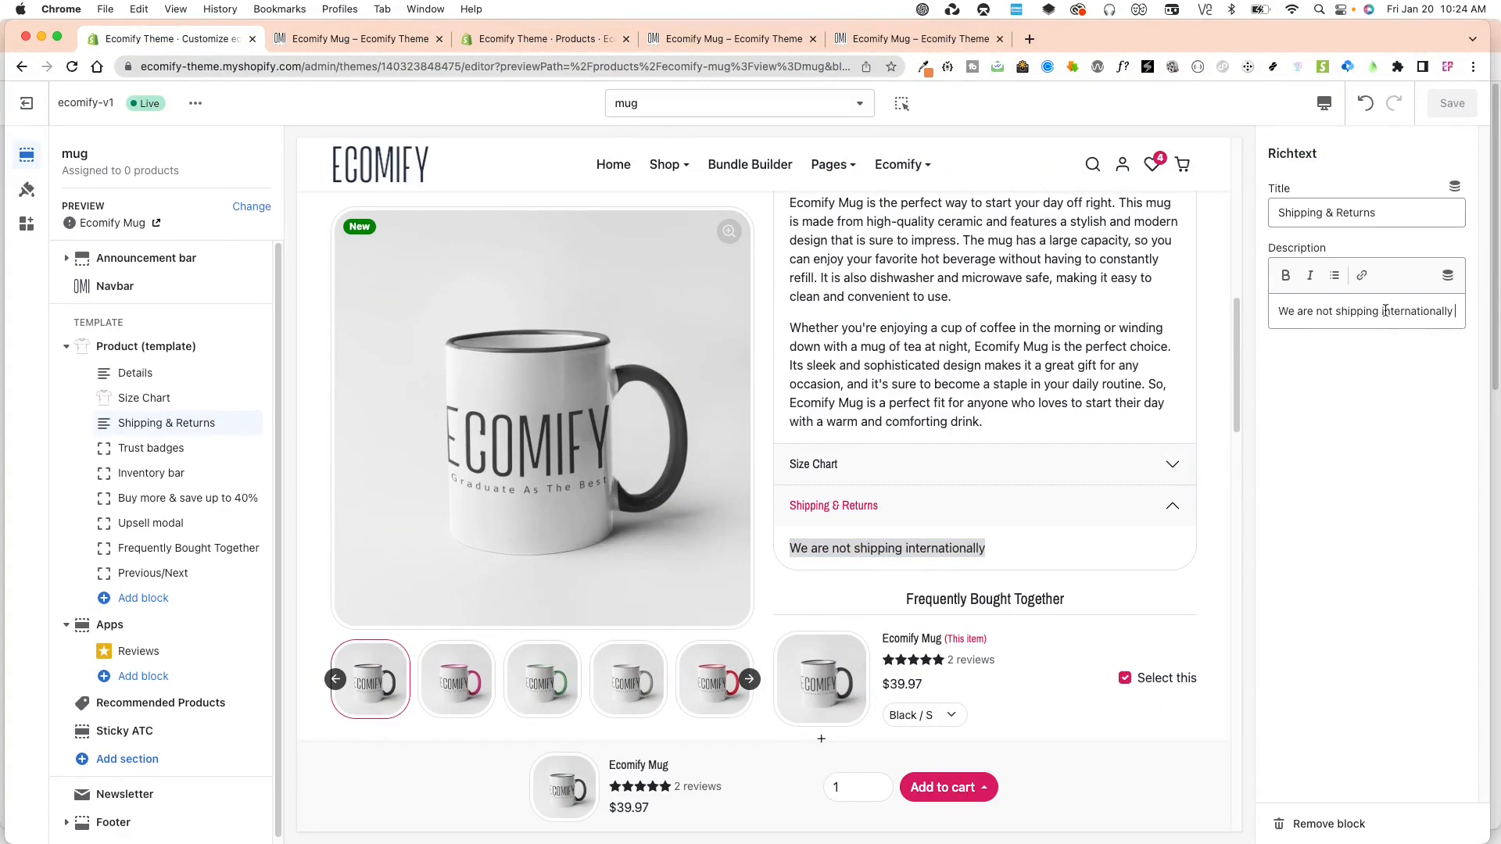
click(510, 39)
scroll(1185, 585, down, 5)
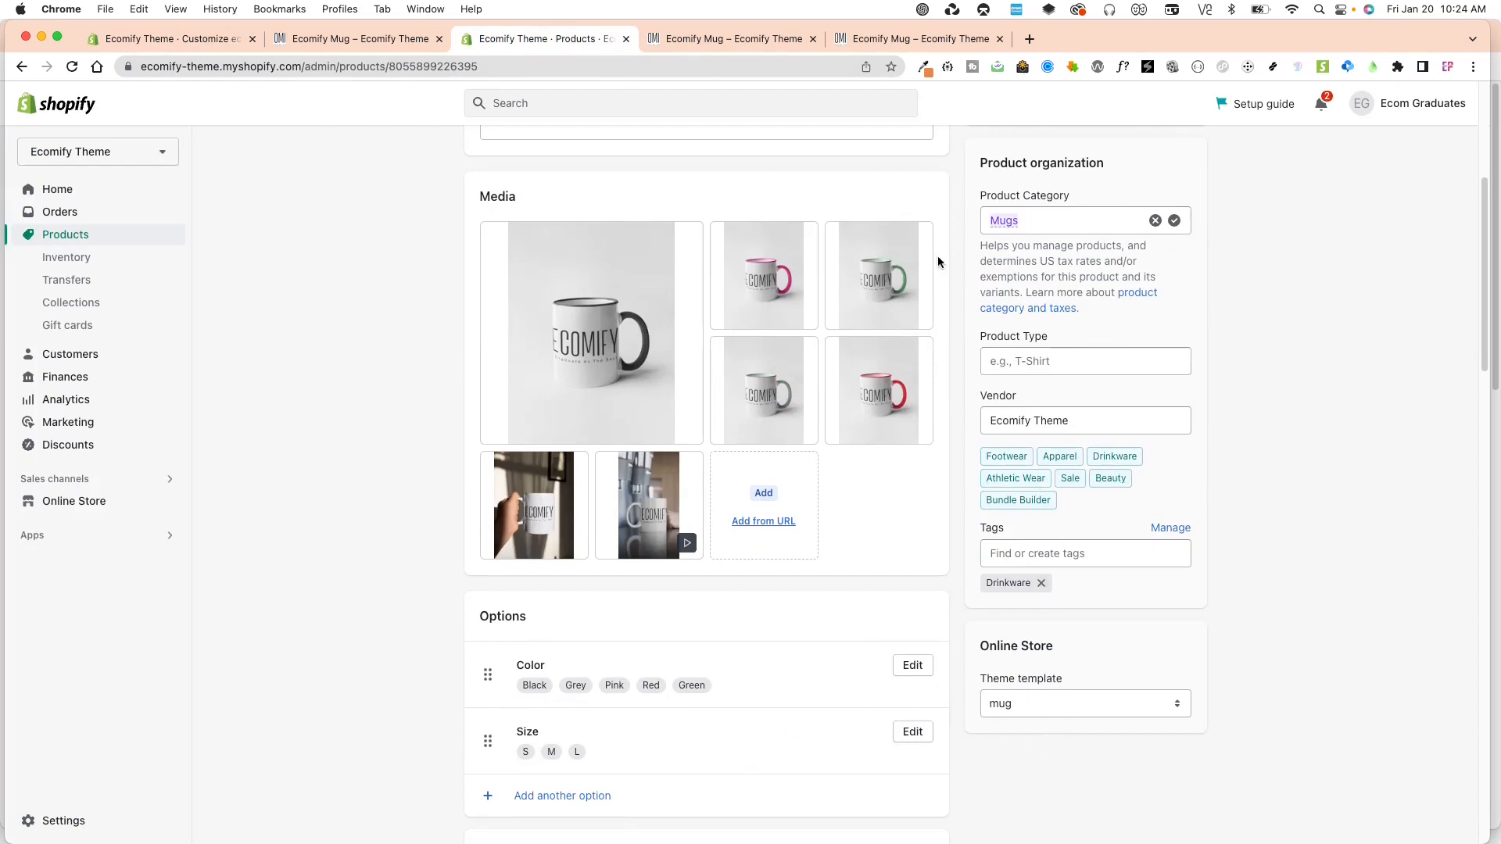
Reload the previously opened Ecomify Mug storefront page and compare its Shipping & Returns section with the newer product page.
click(913, 39)
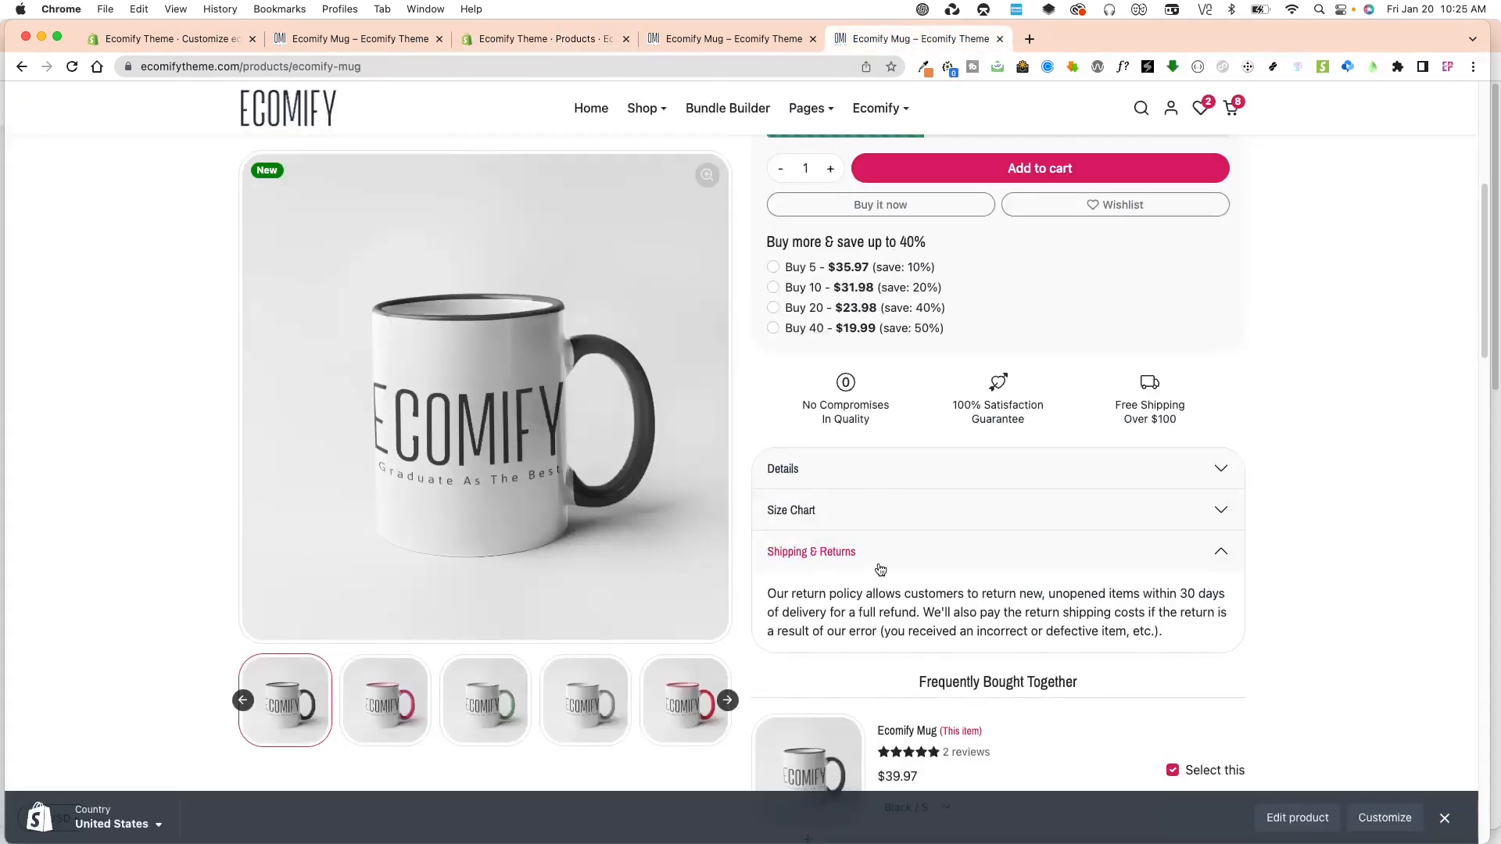
key(super+r)
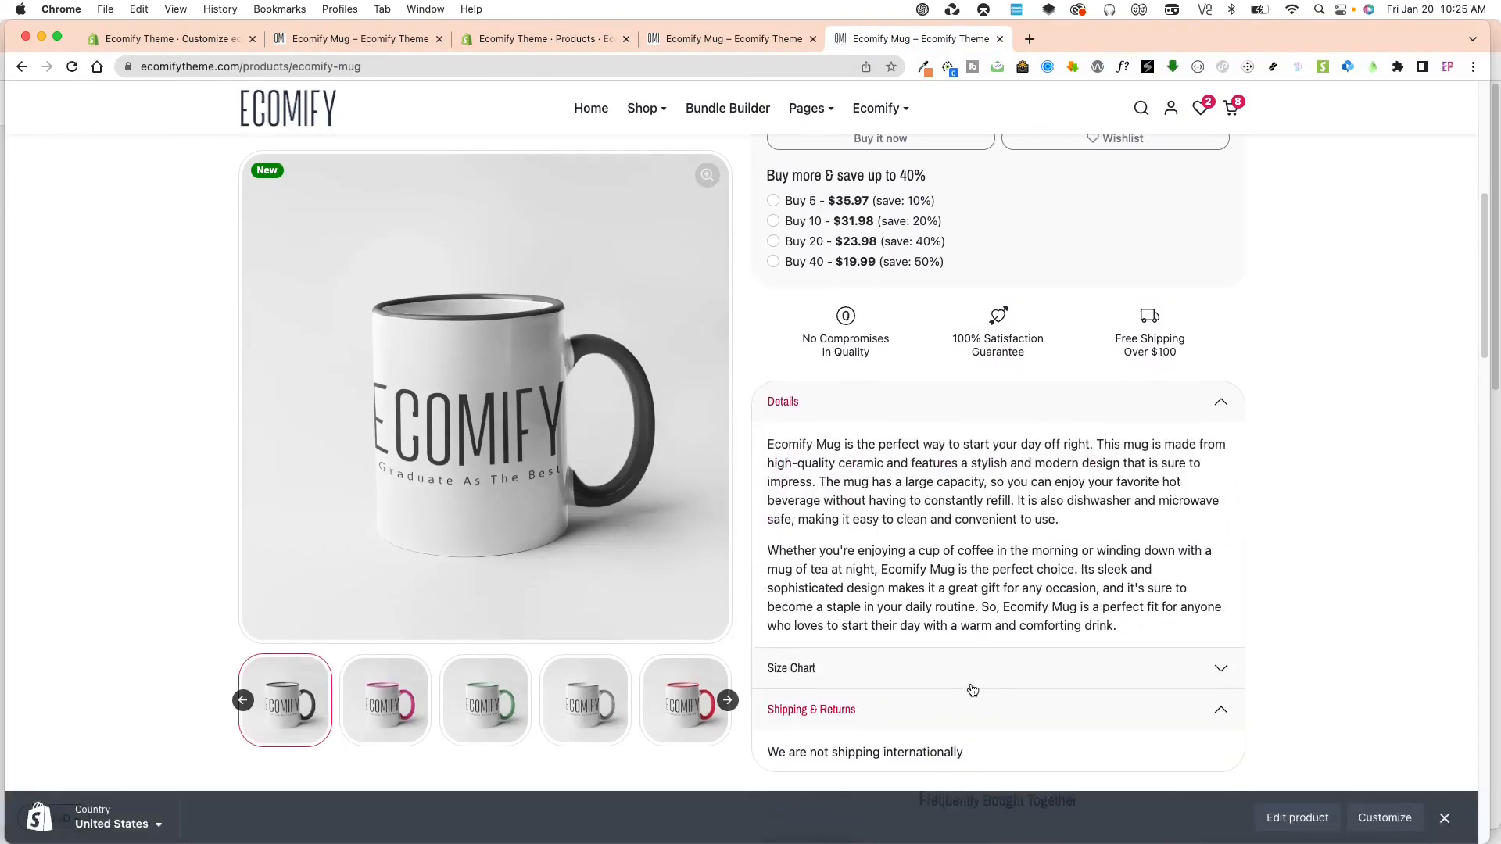
scroll(969, 691, down, 5)
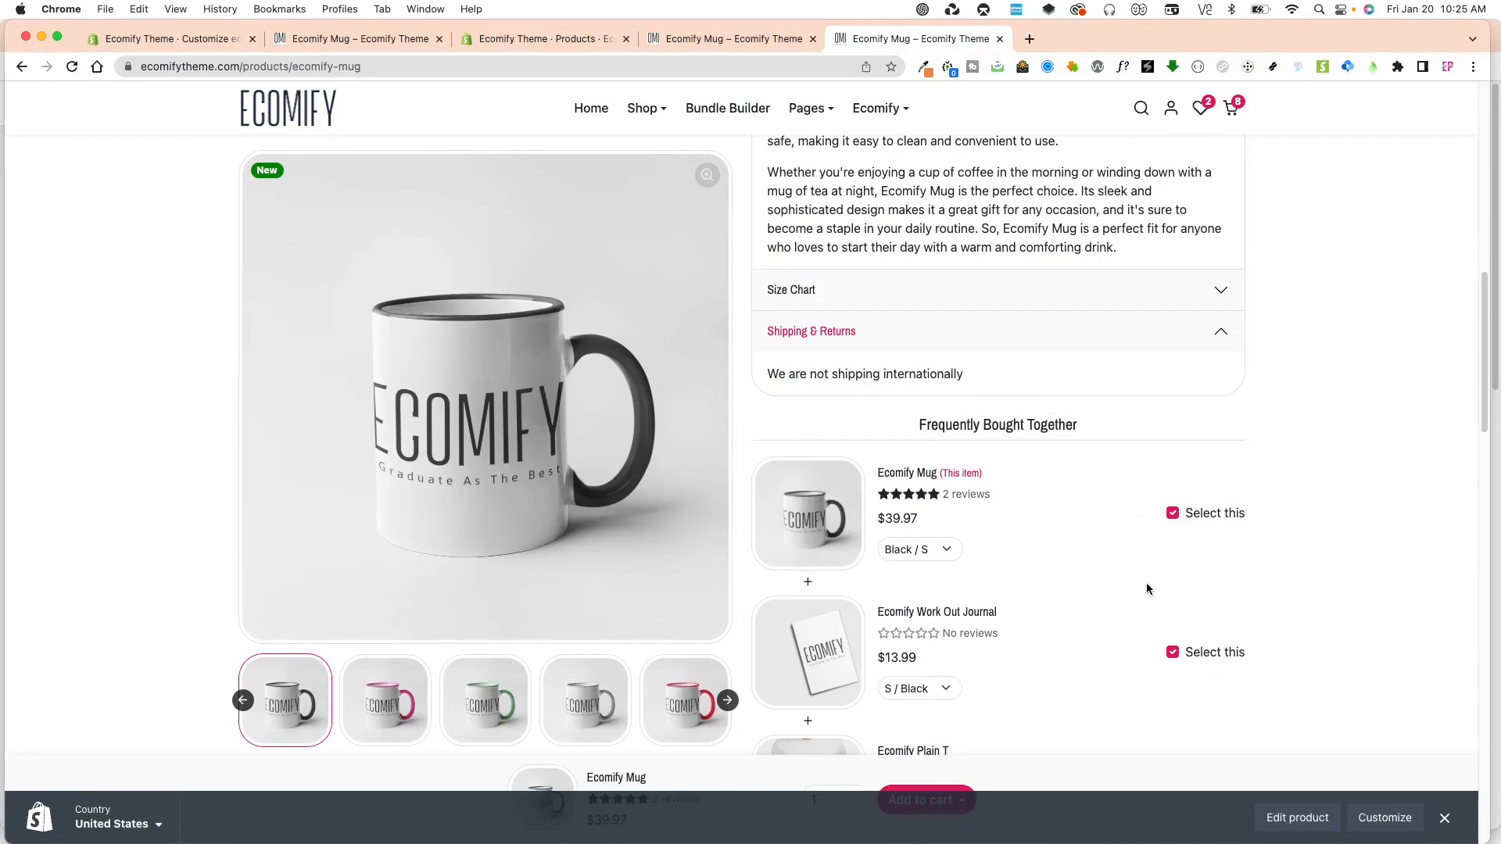
click(713, 41)
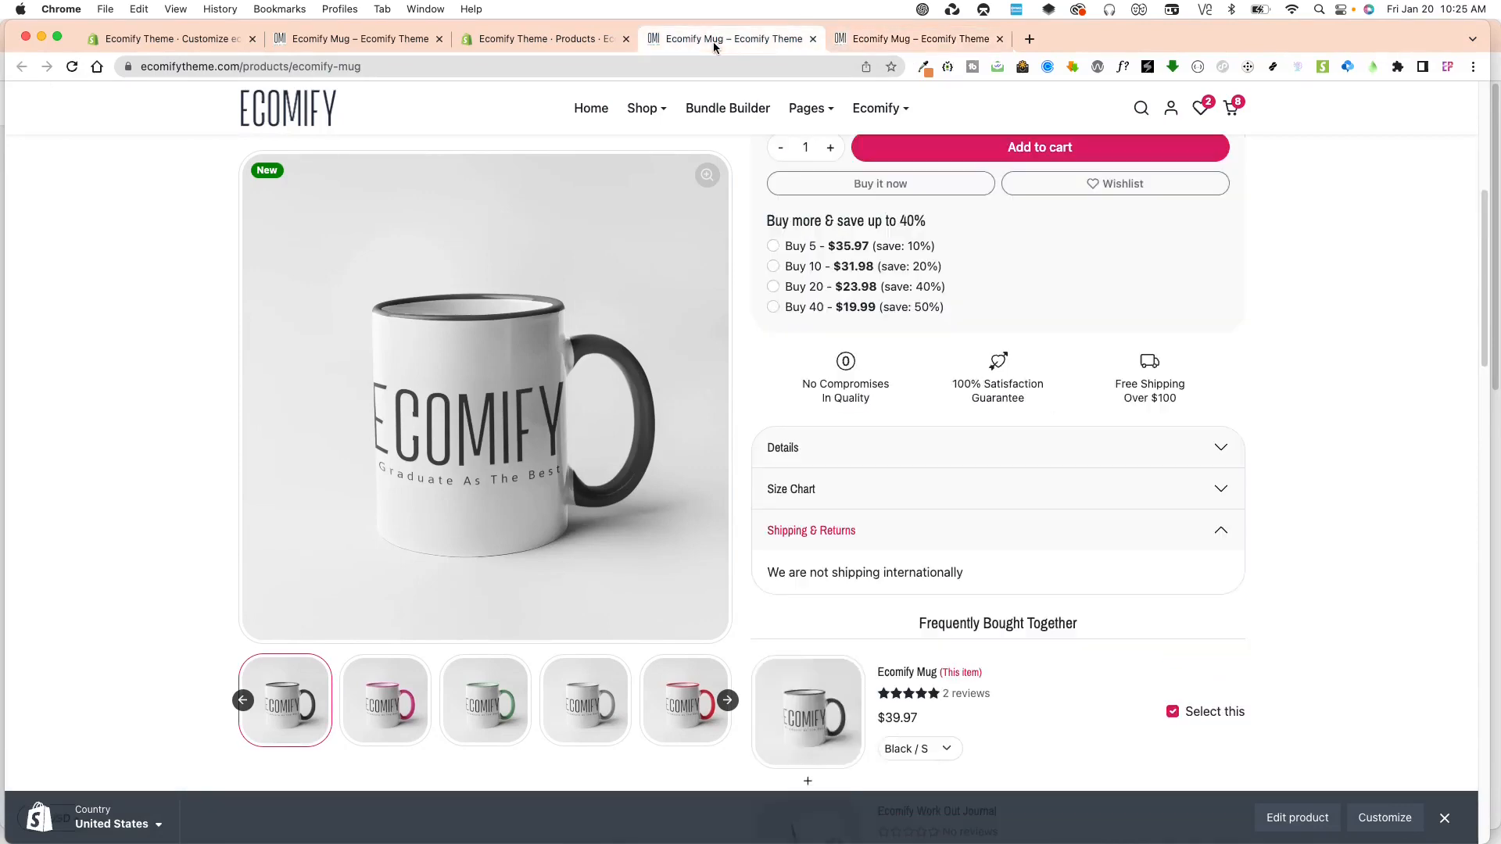
Leave the theme editor and open the product metafield definitions in the store settings.
click(571, 39)
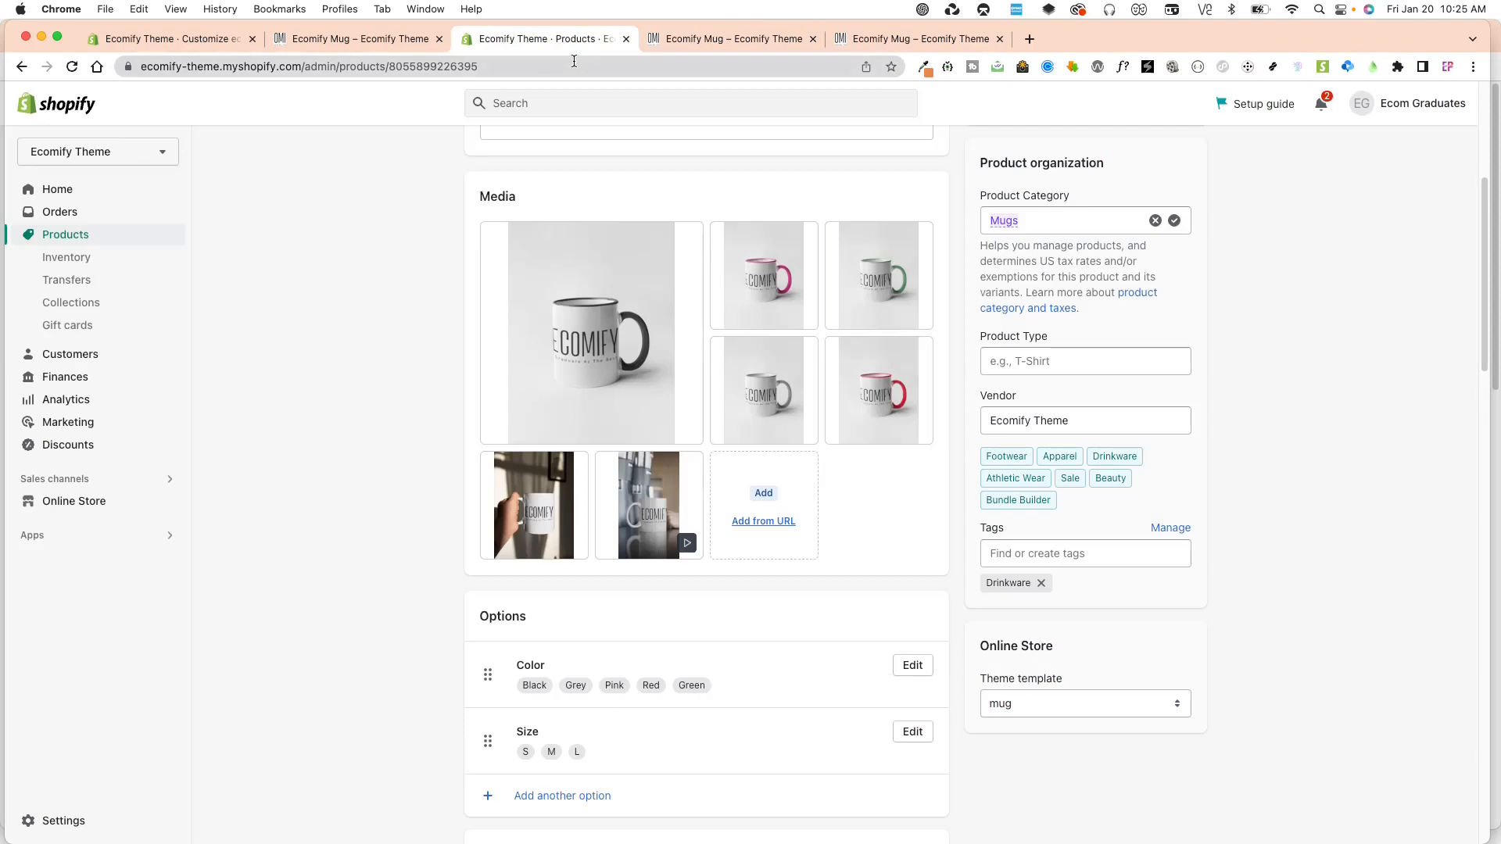
click(345, 47)
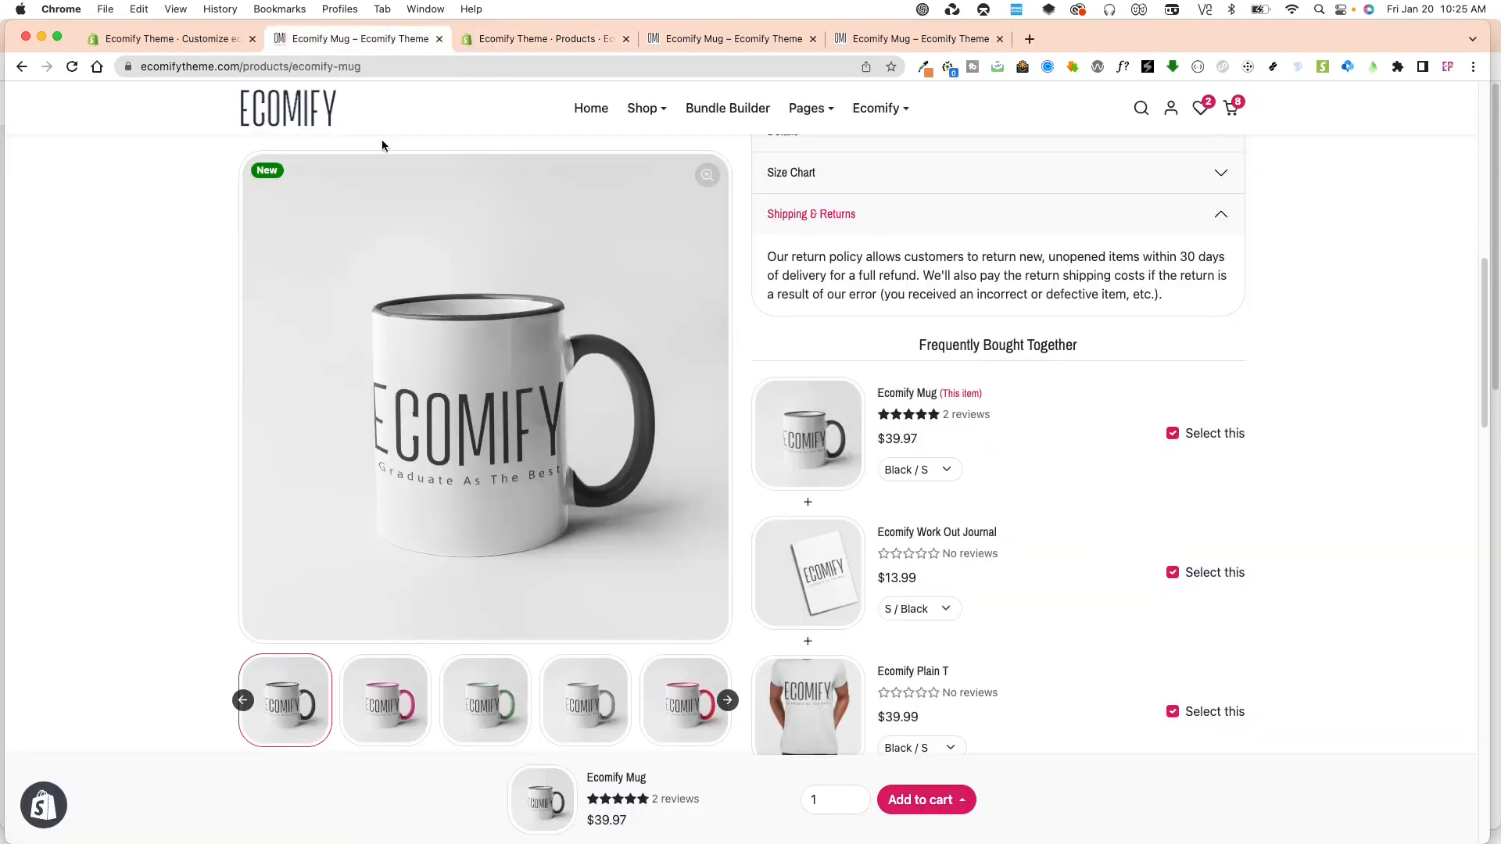
click(157, 39)
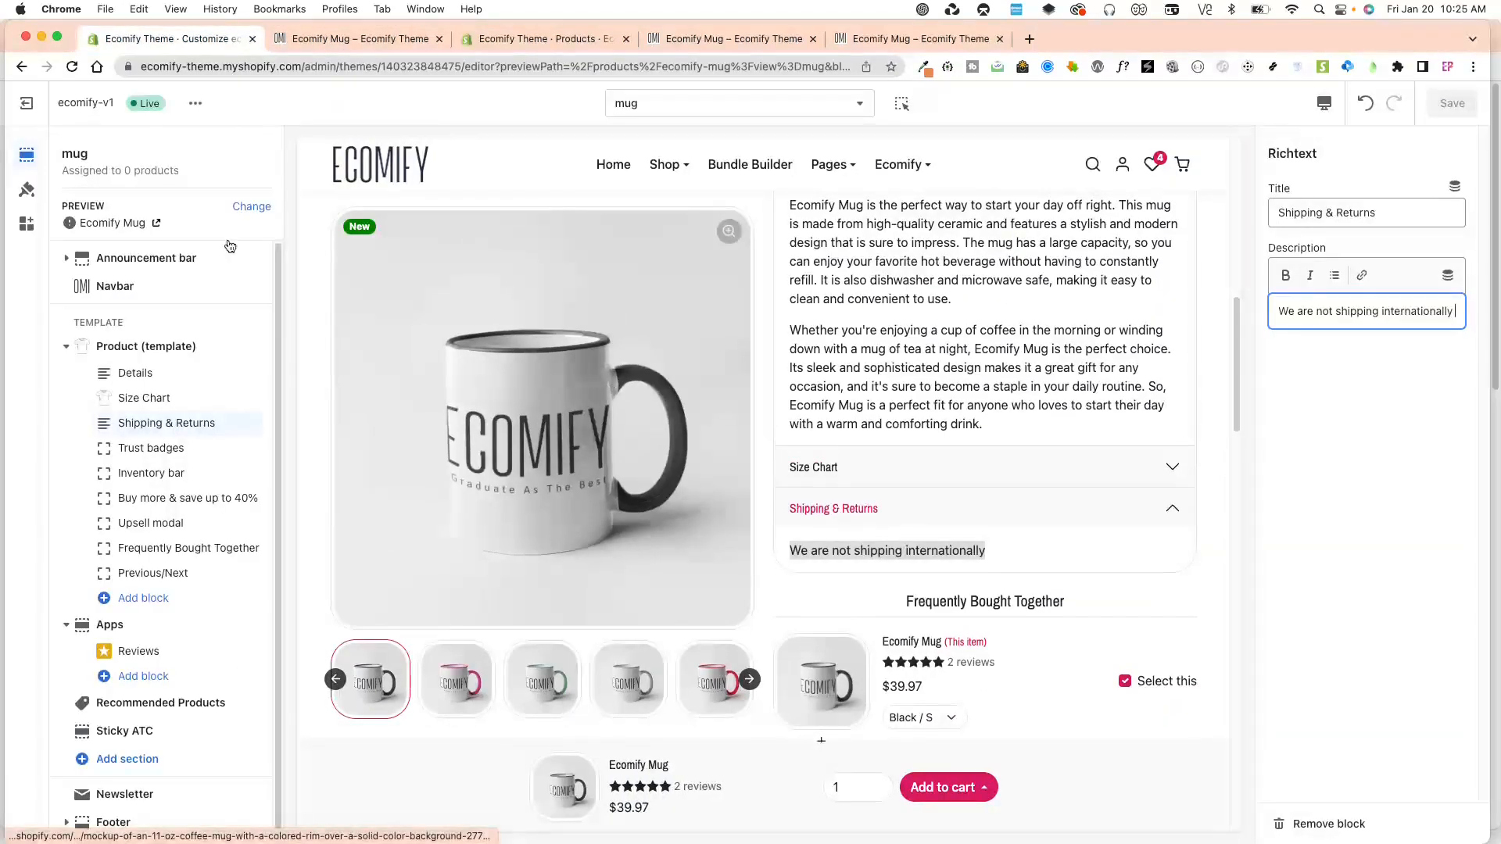
click(25, 104)
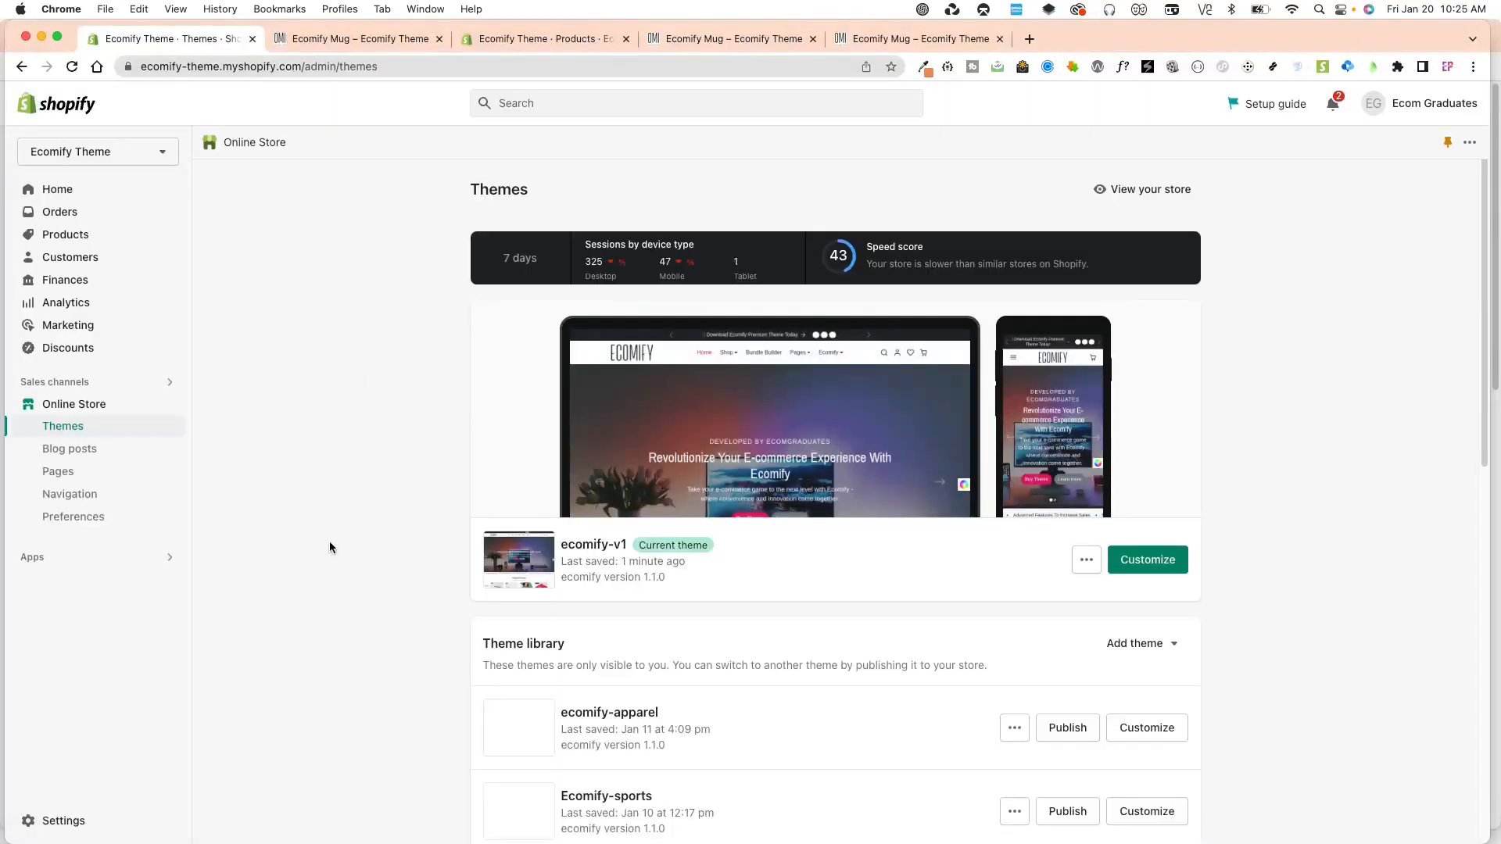
scroll(352, 617, down, 1)
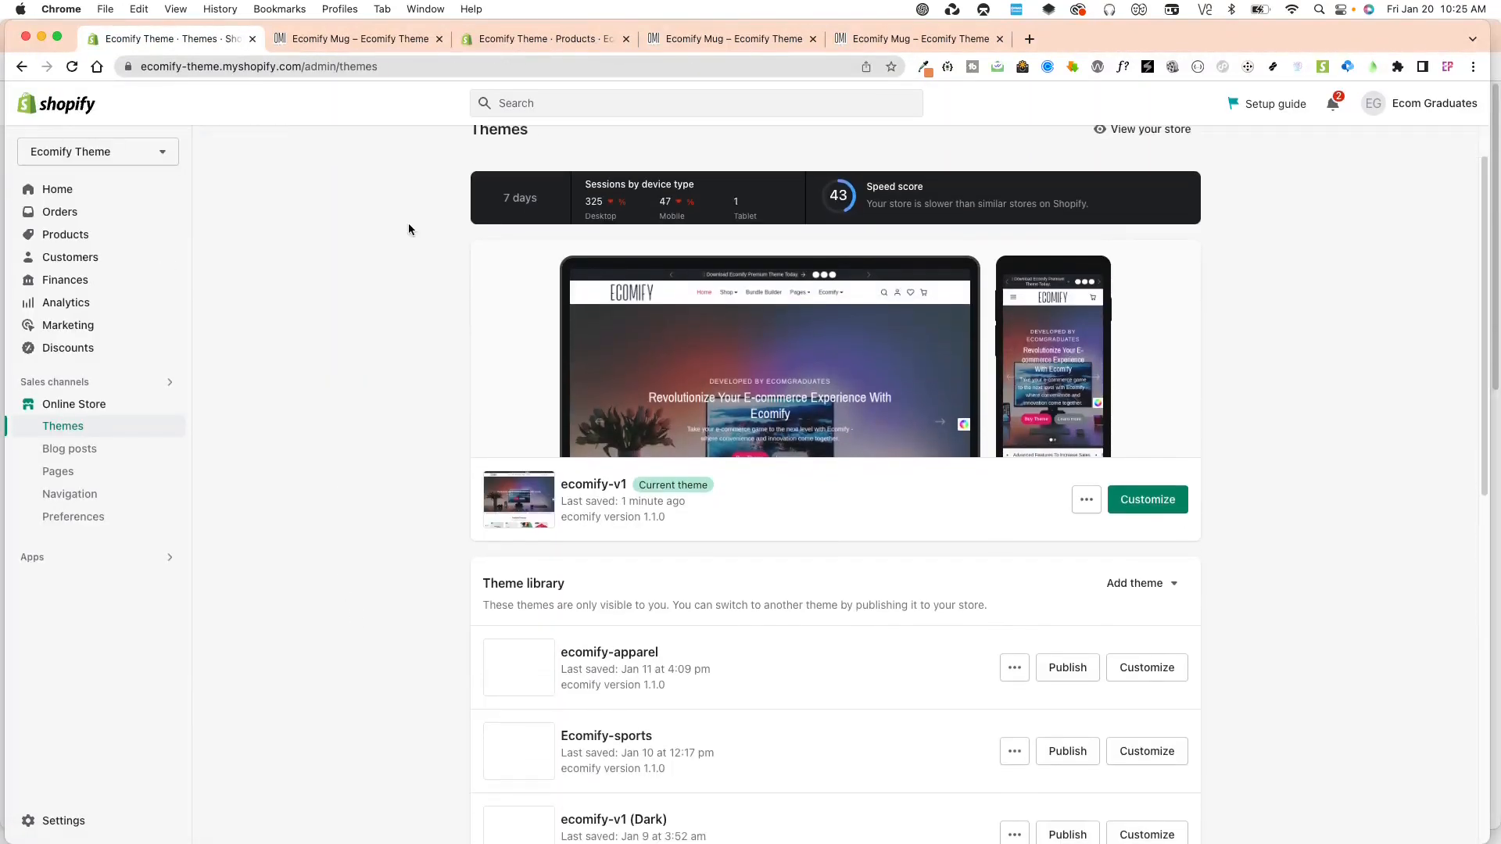
click(61, 822)
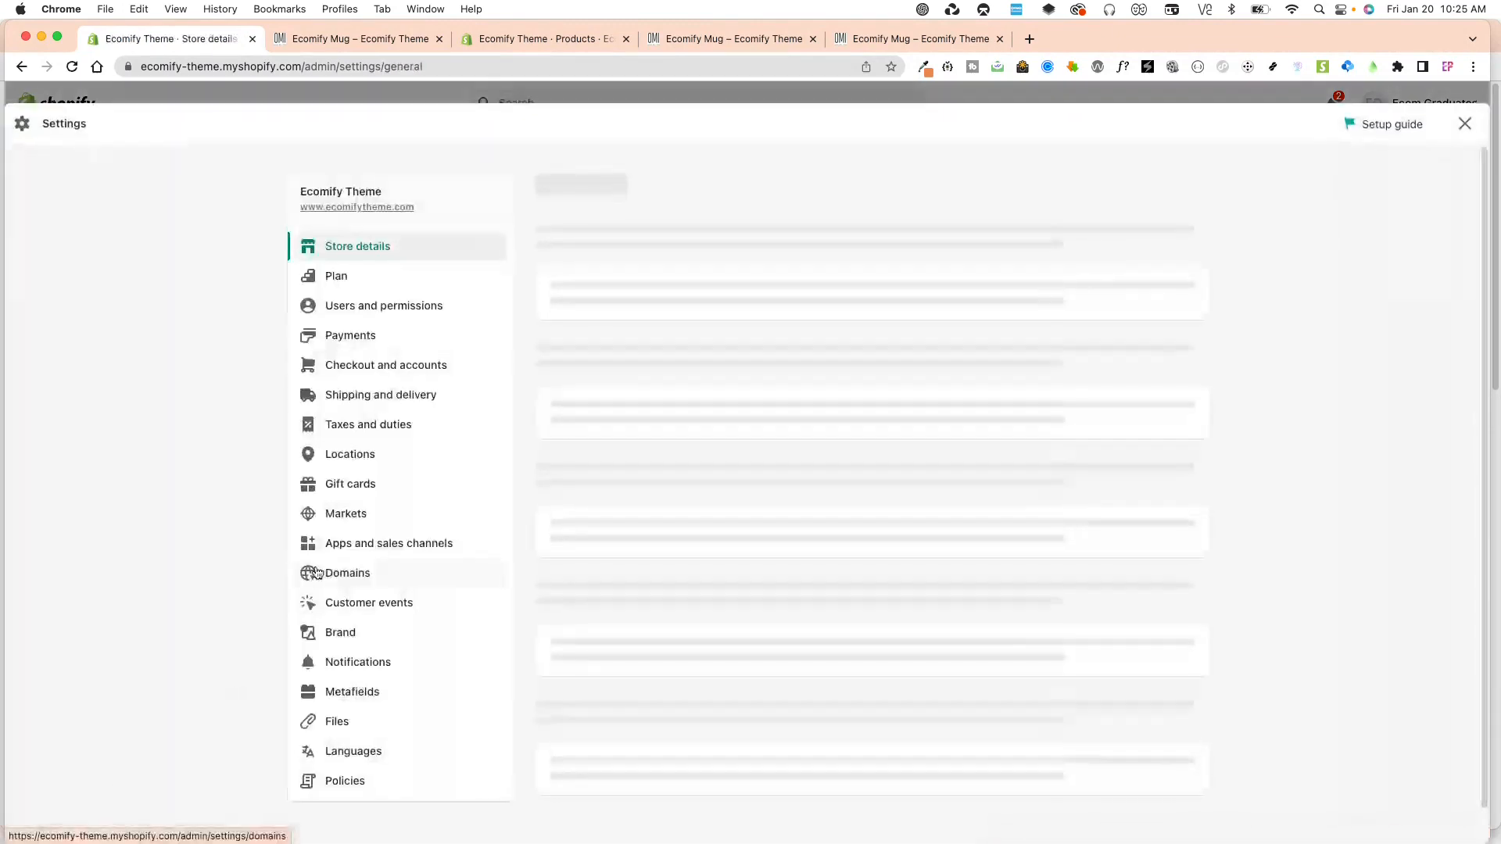
click(358, 698)
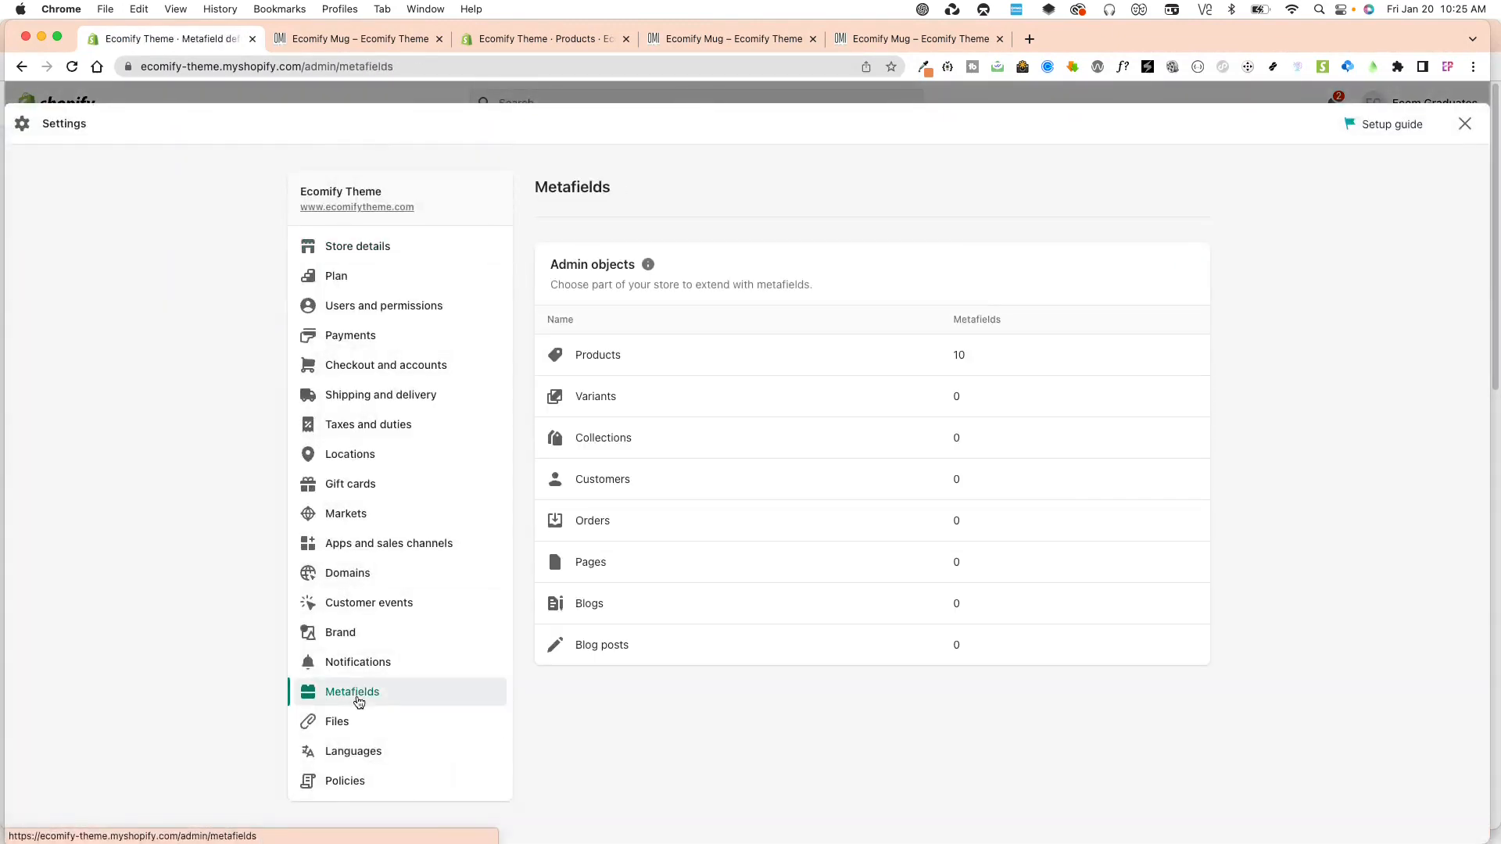
click(673, 355)
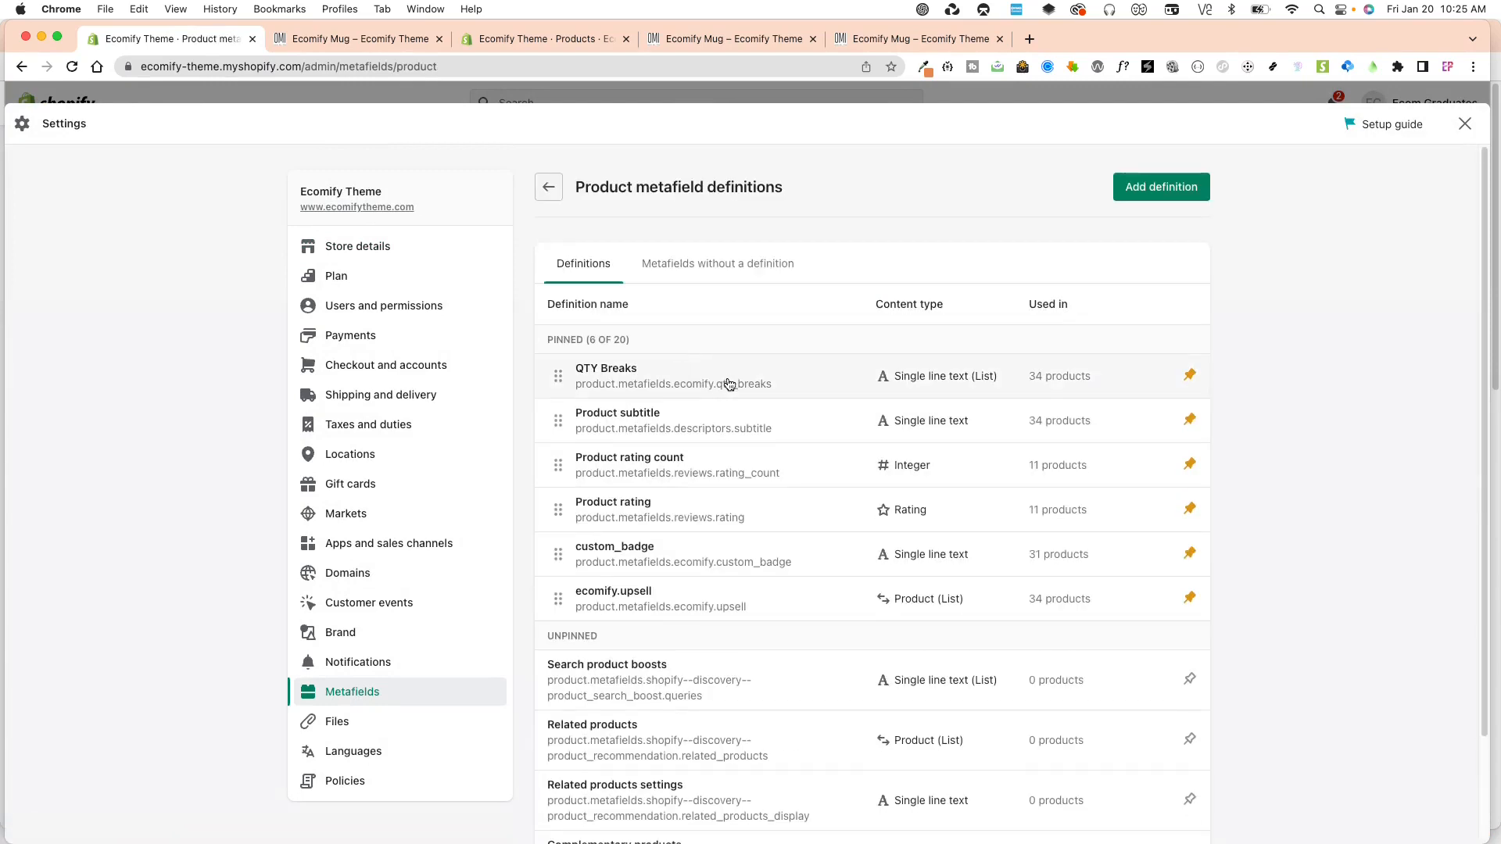
Add and save a product metafield definition named "Shipping and returns" with the Single line text type holding one value.
click(1165, 192)
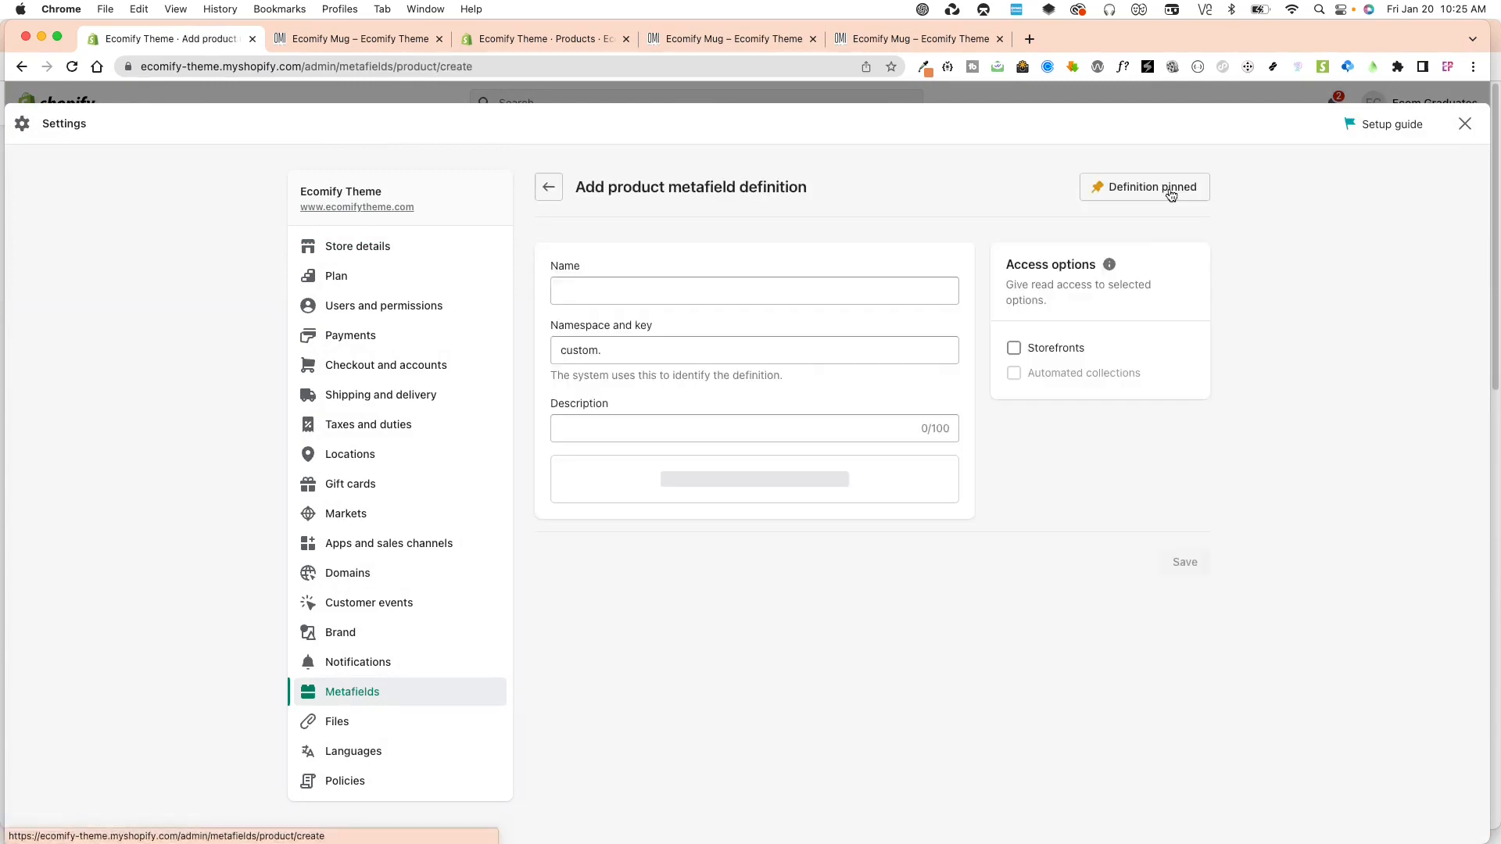
click(738, 285)
text(Ship)
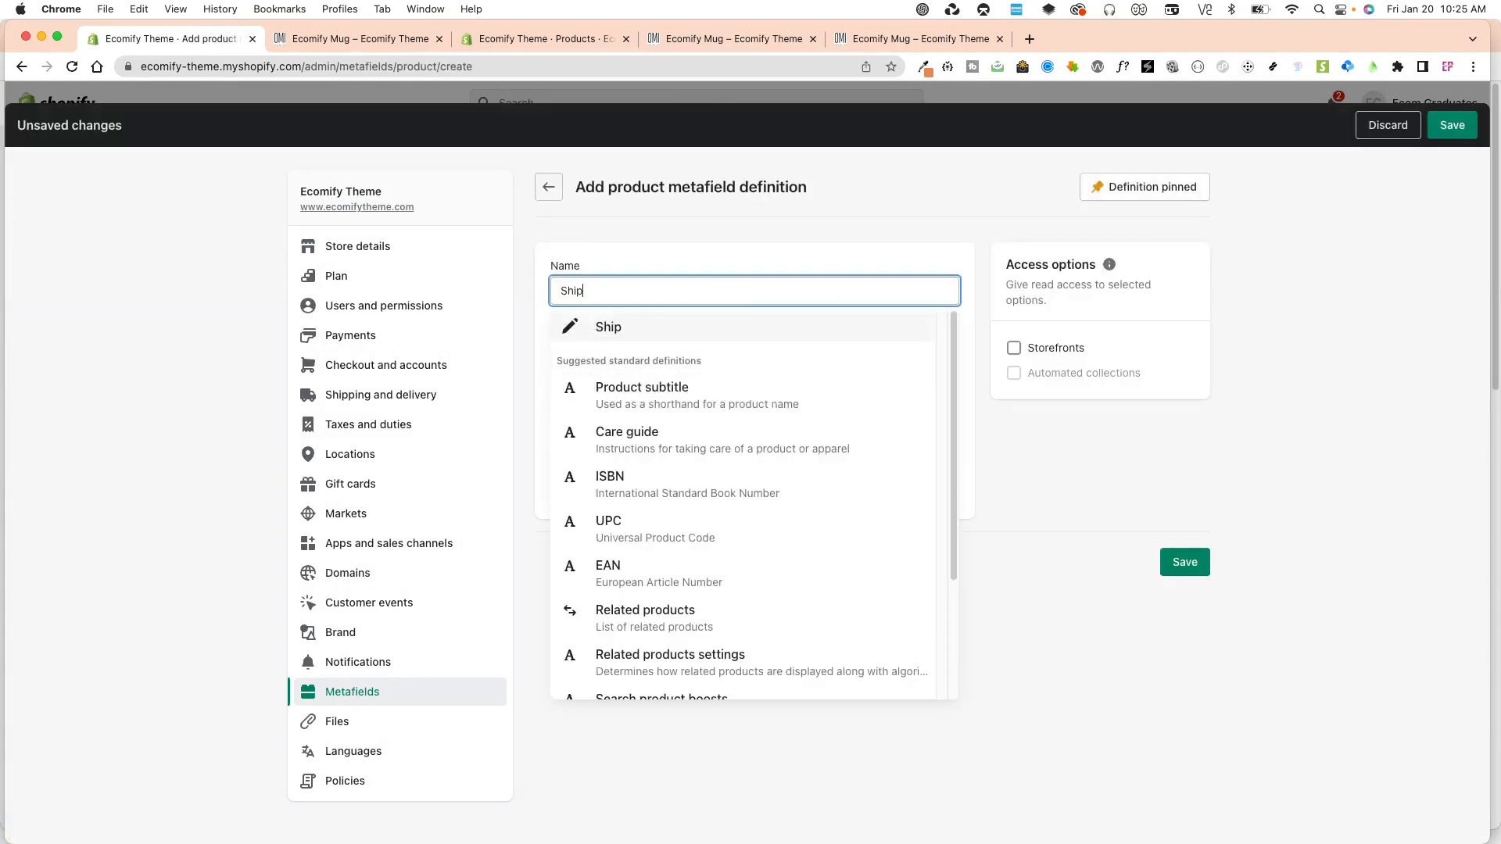
text(ping and returns)
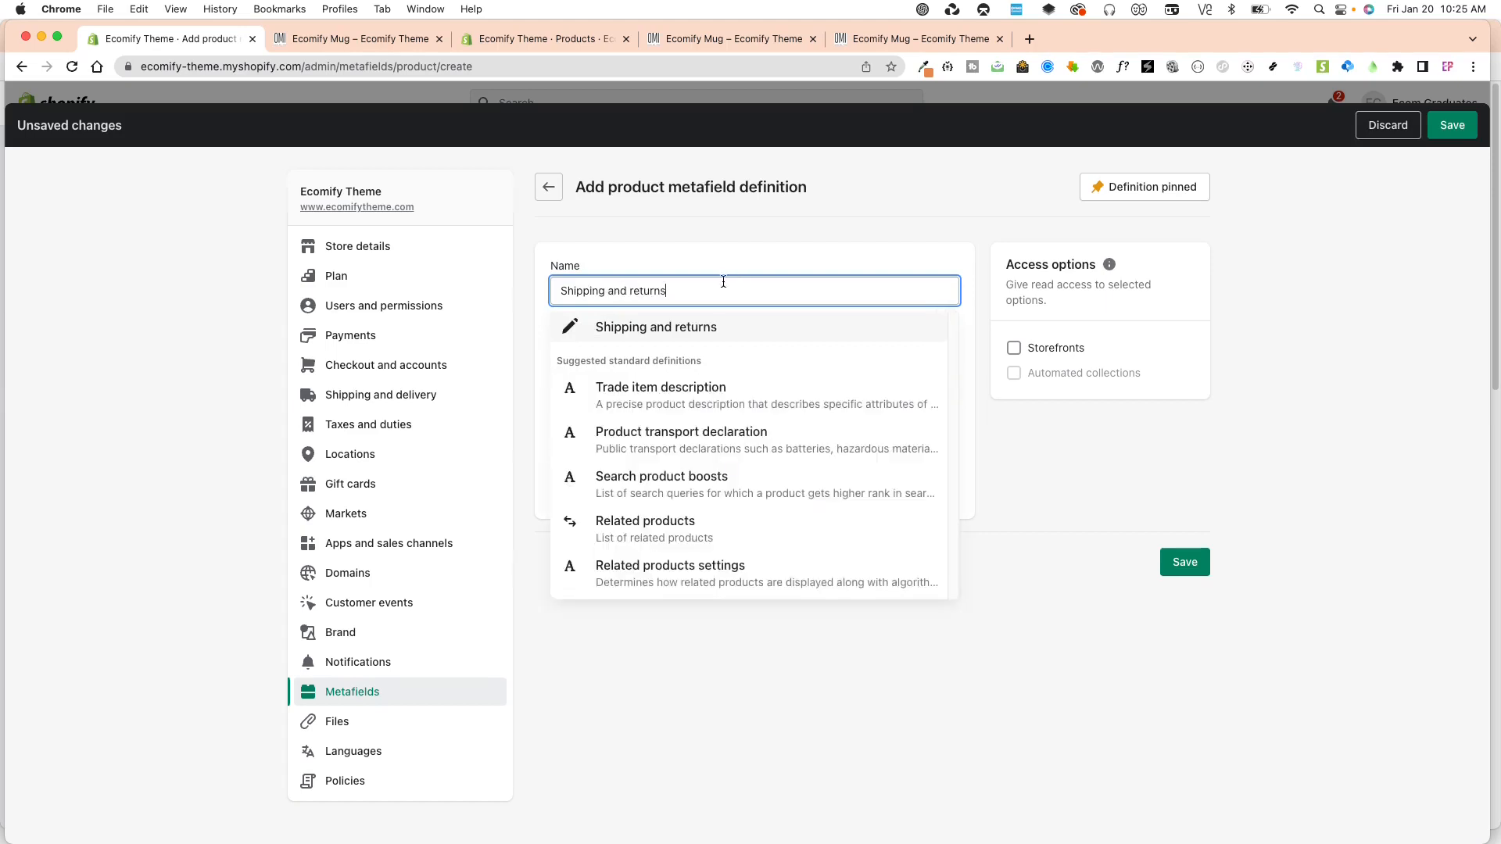
click(798, 240)
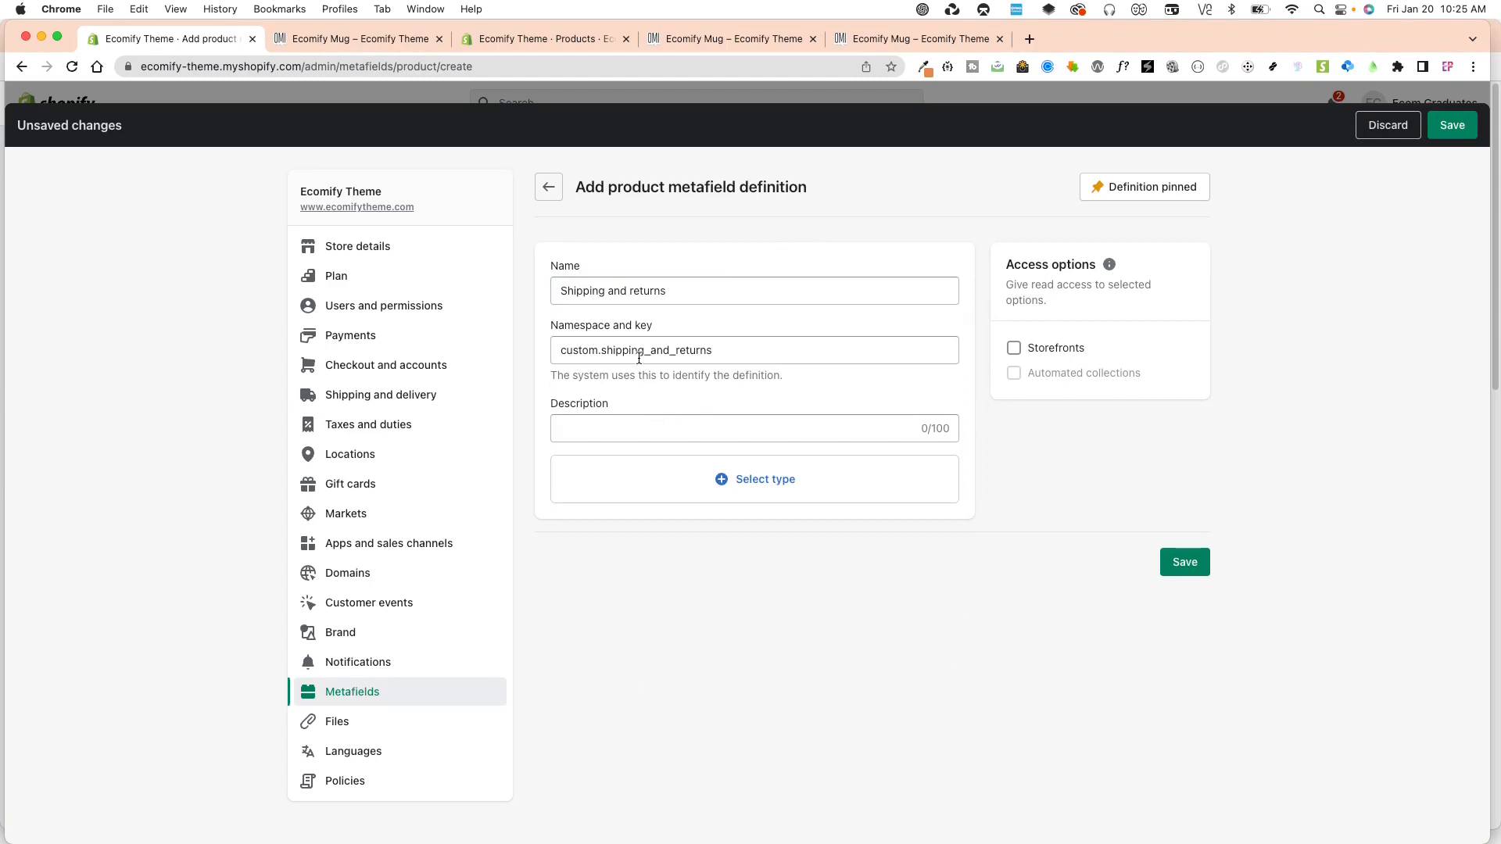
click(796, 490)
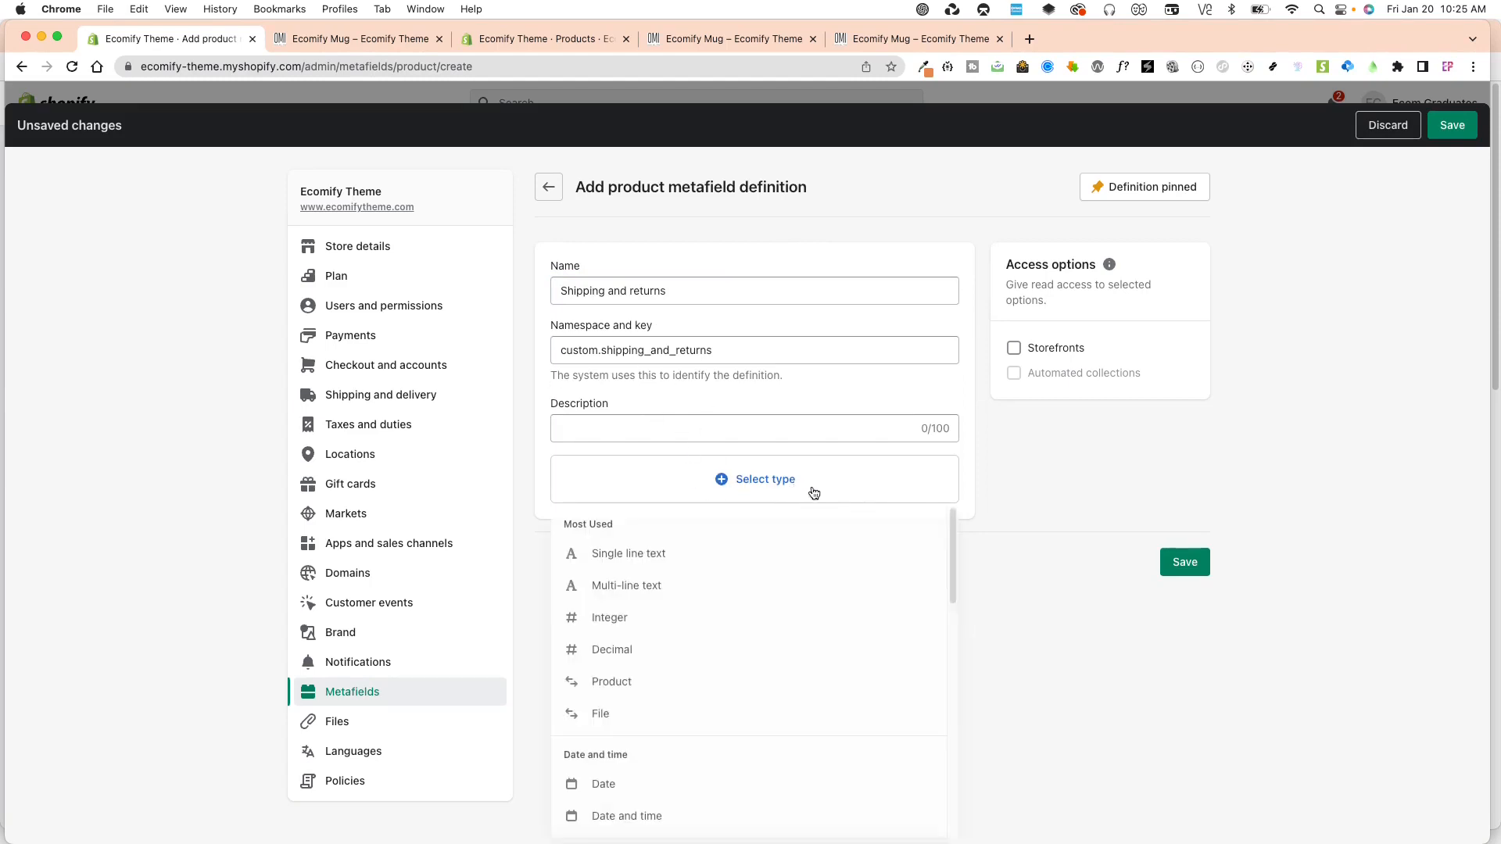
click(643, 558)
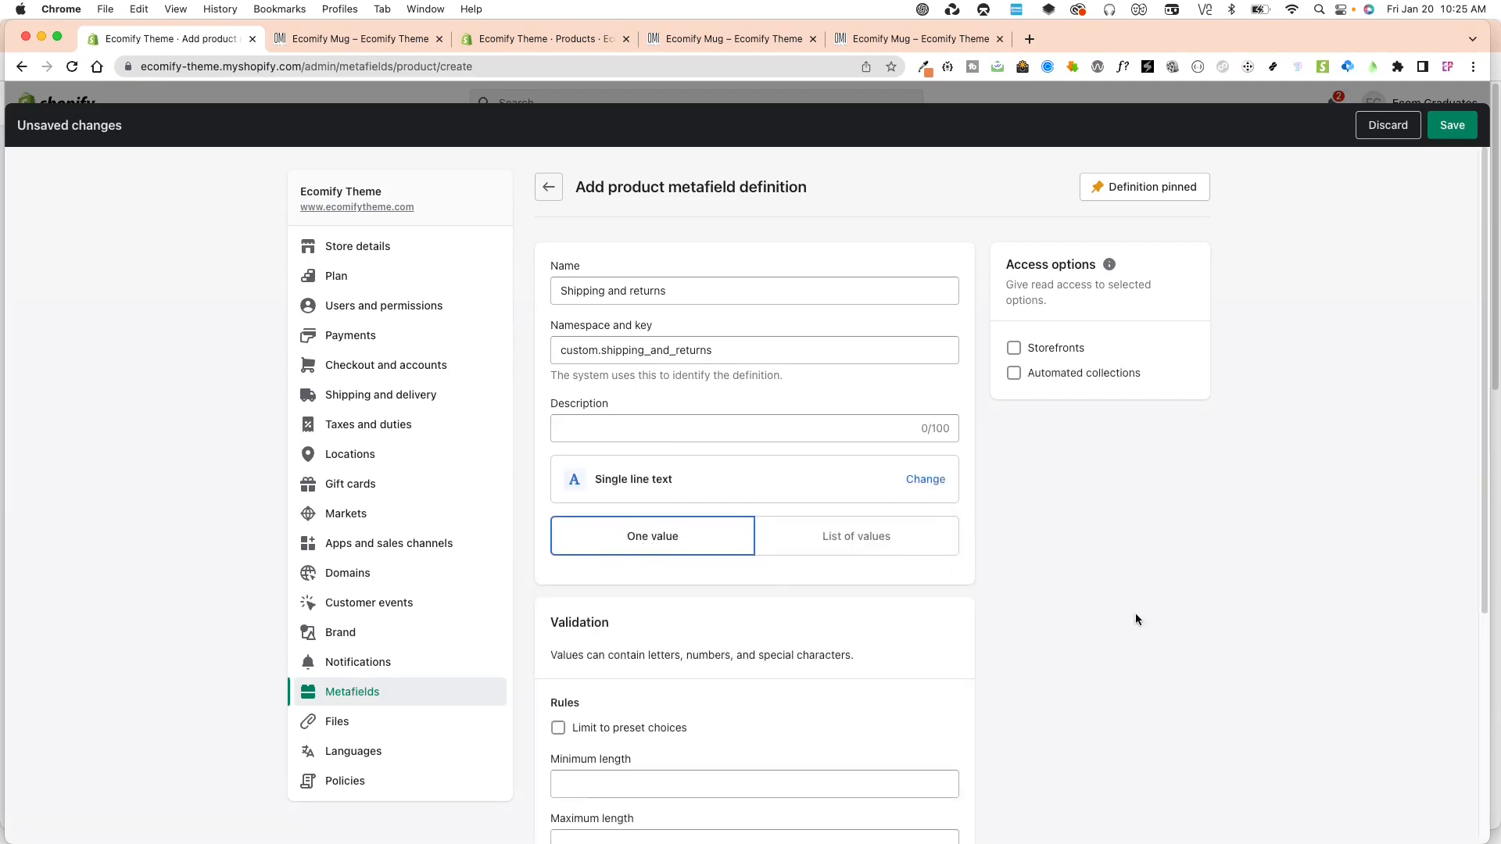
click(1448, 135)
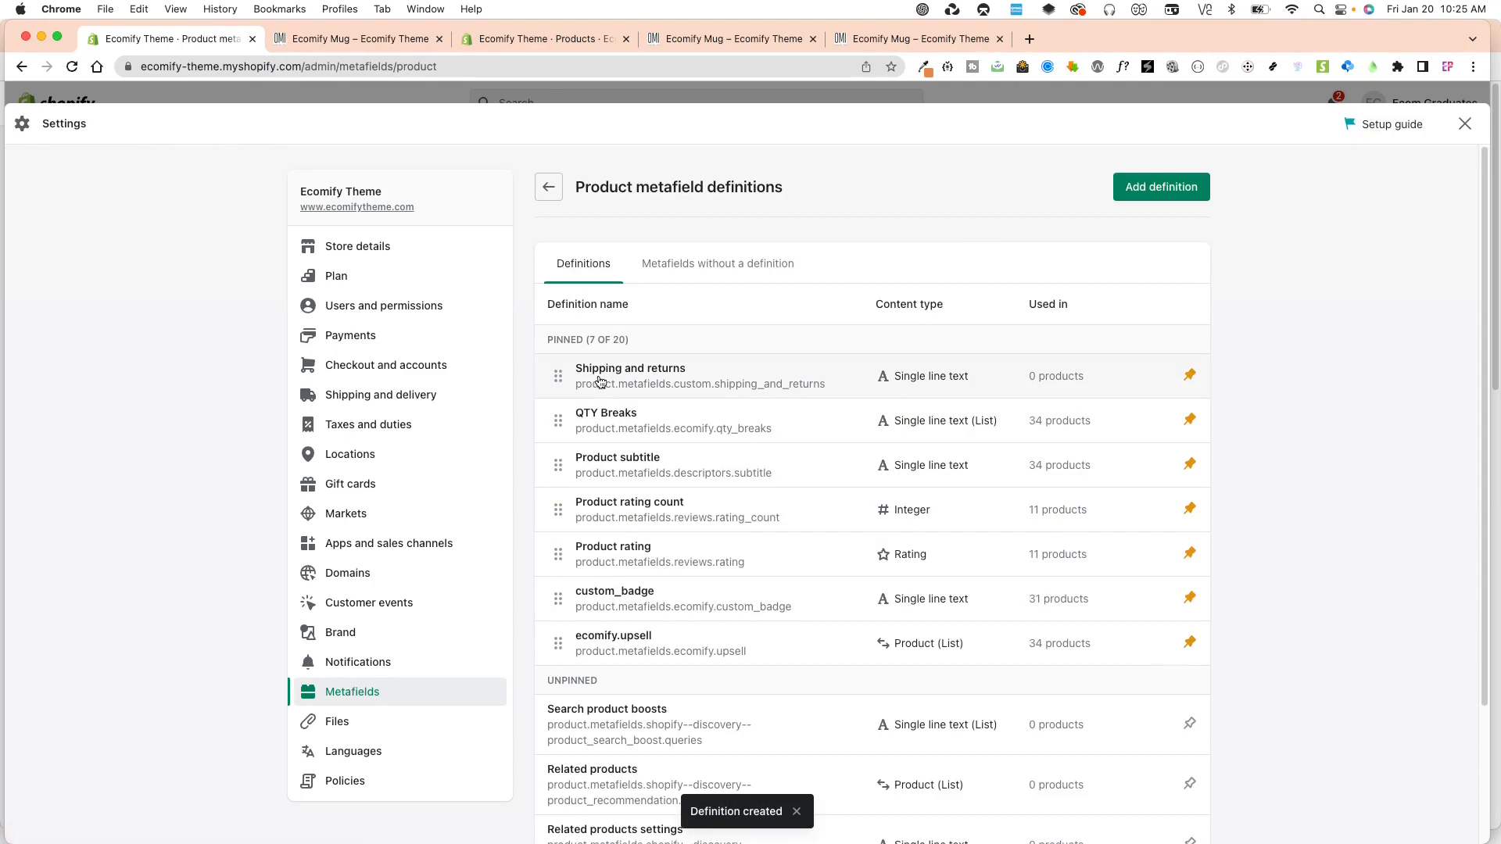
Close the store settings, open the Ecomify Aluminum Bottle product and check its Metafields section.
click(1466, 125)
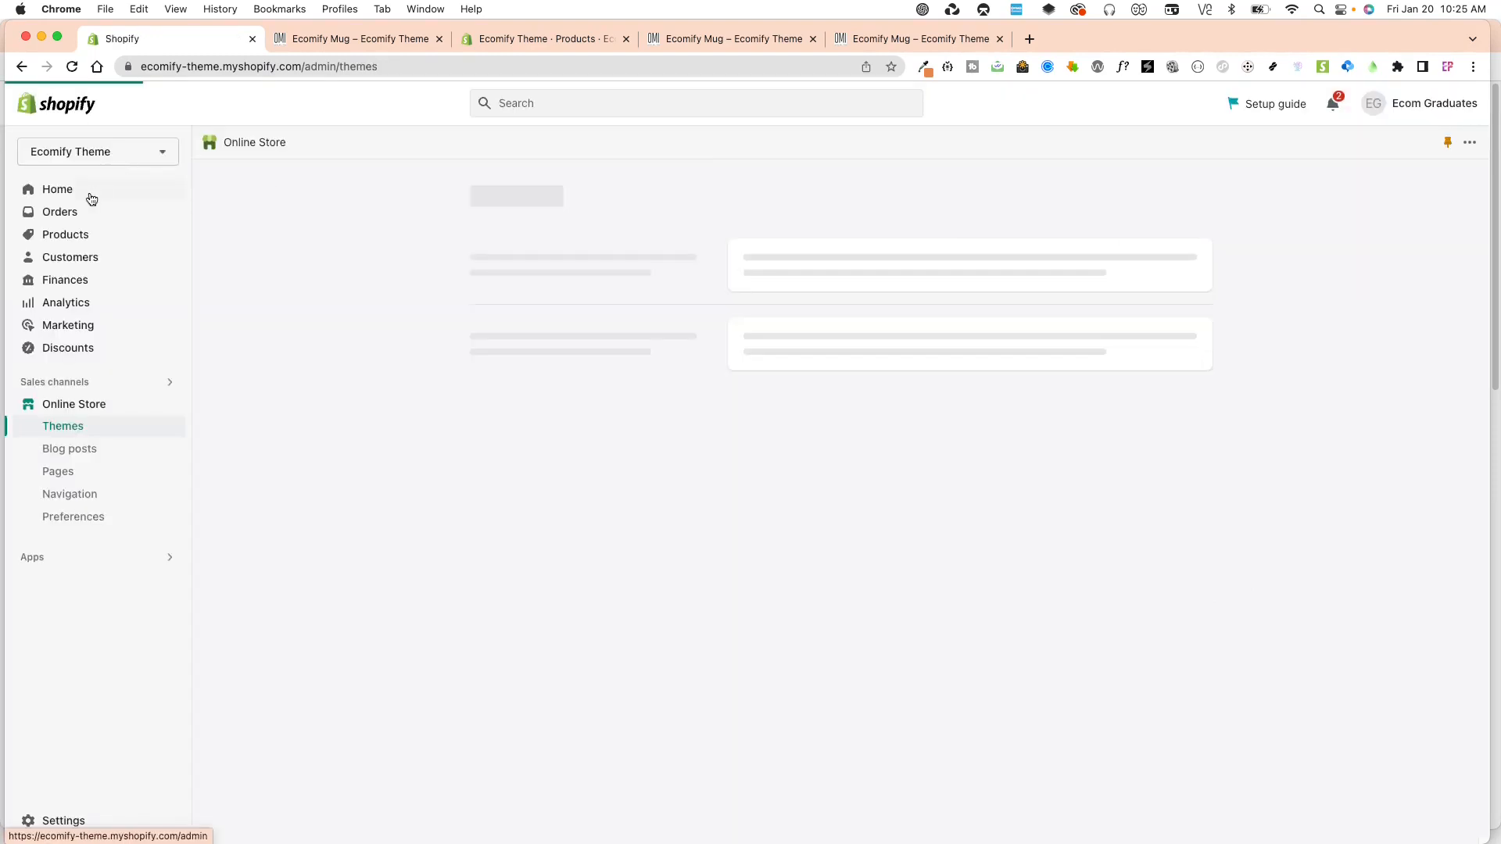
click(86, 239)
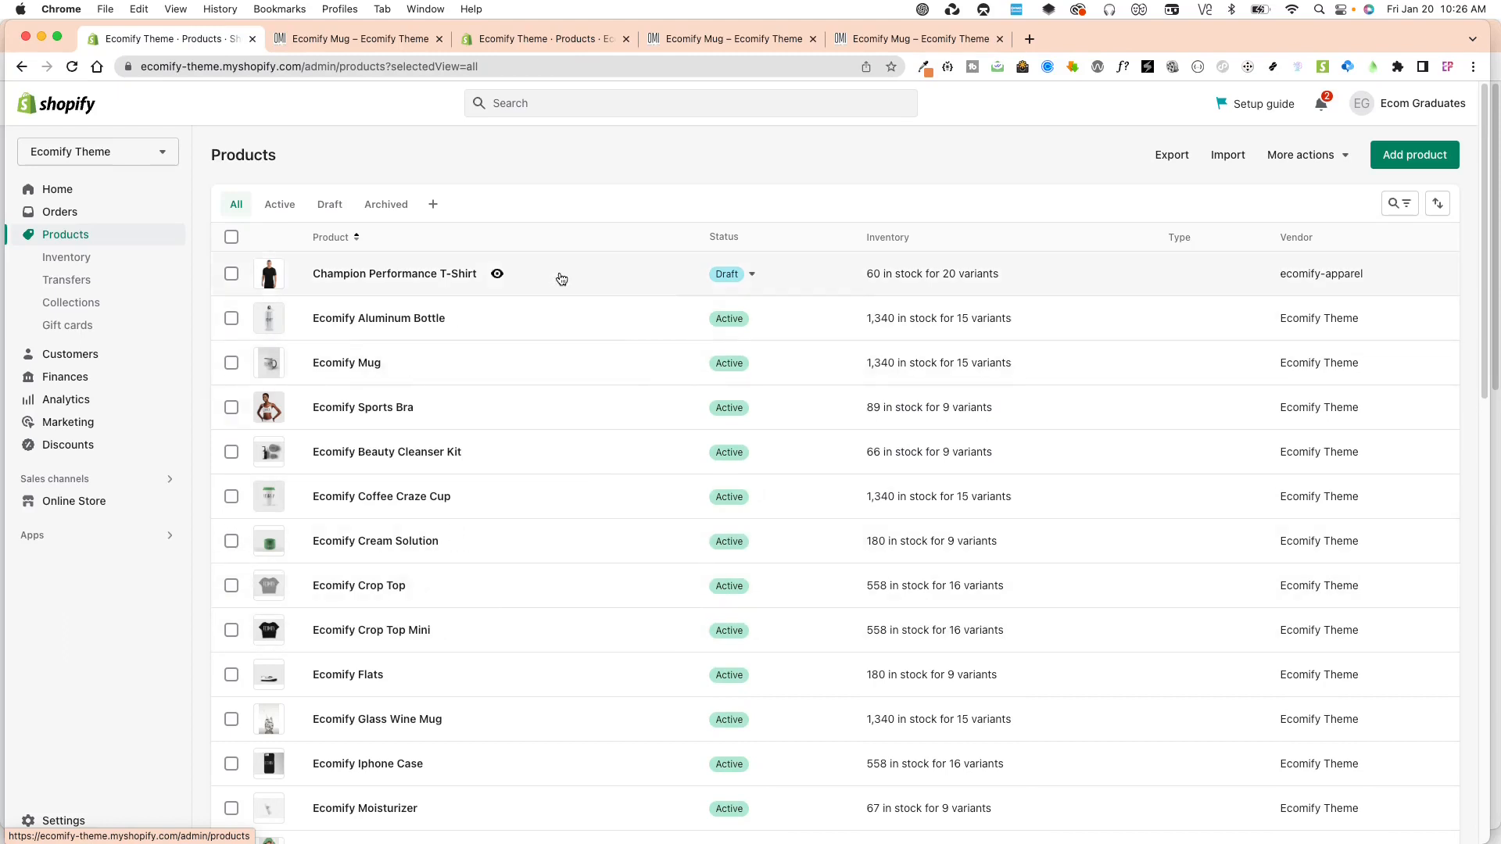
click(407, 327)
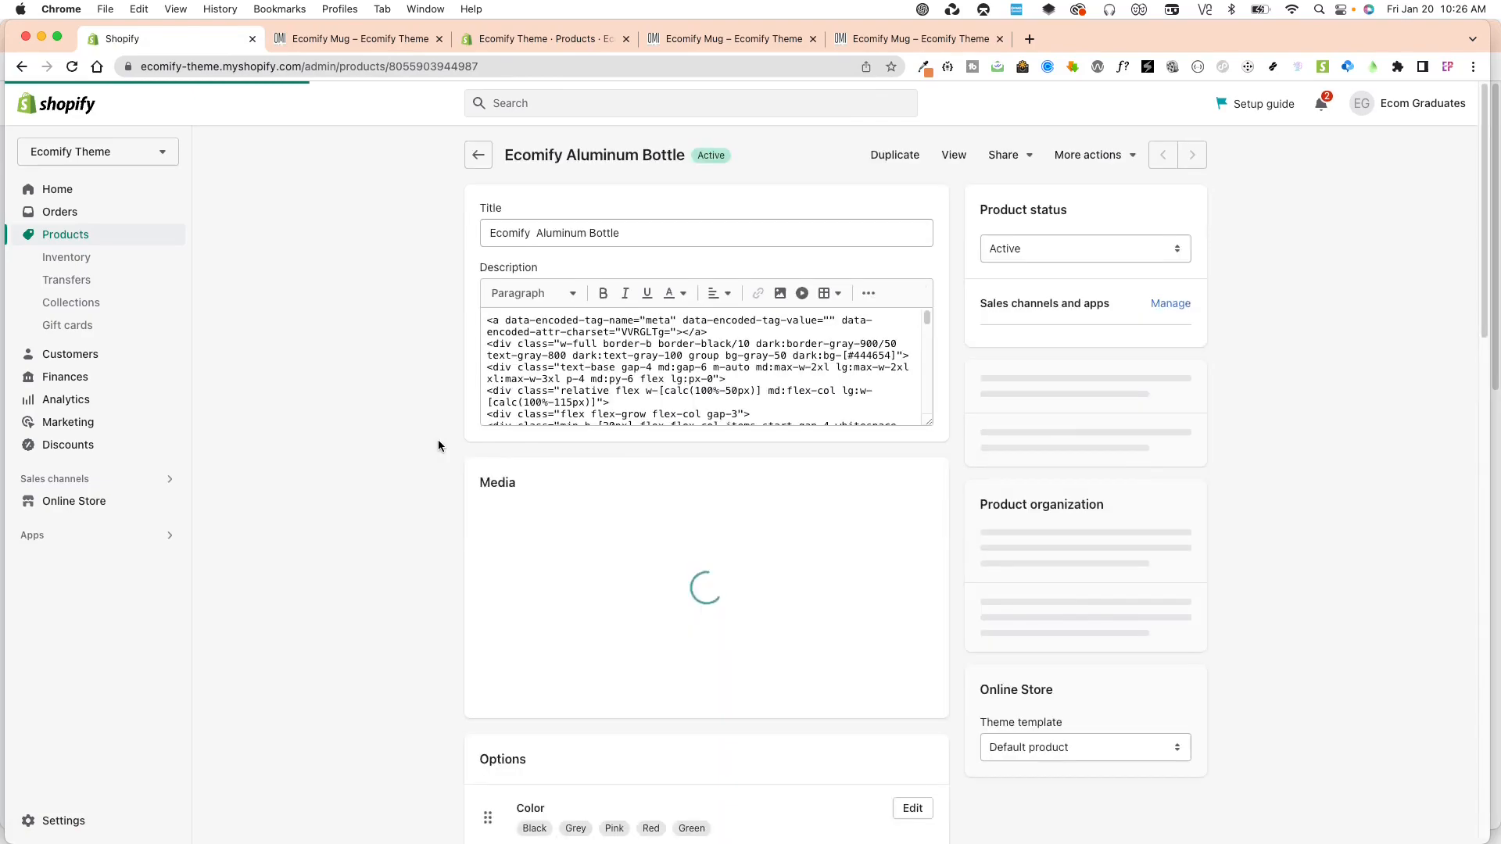
scroll(440, 557, down, 20)
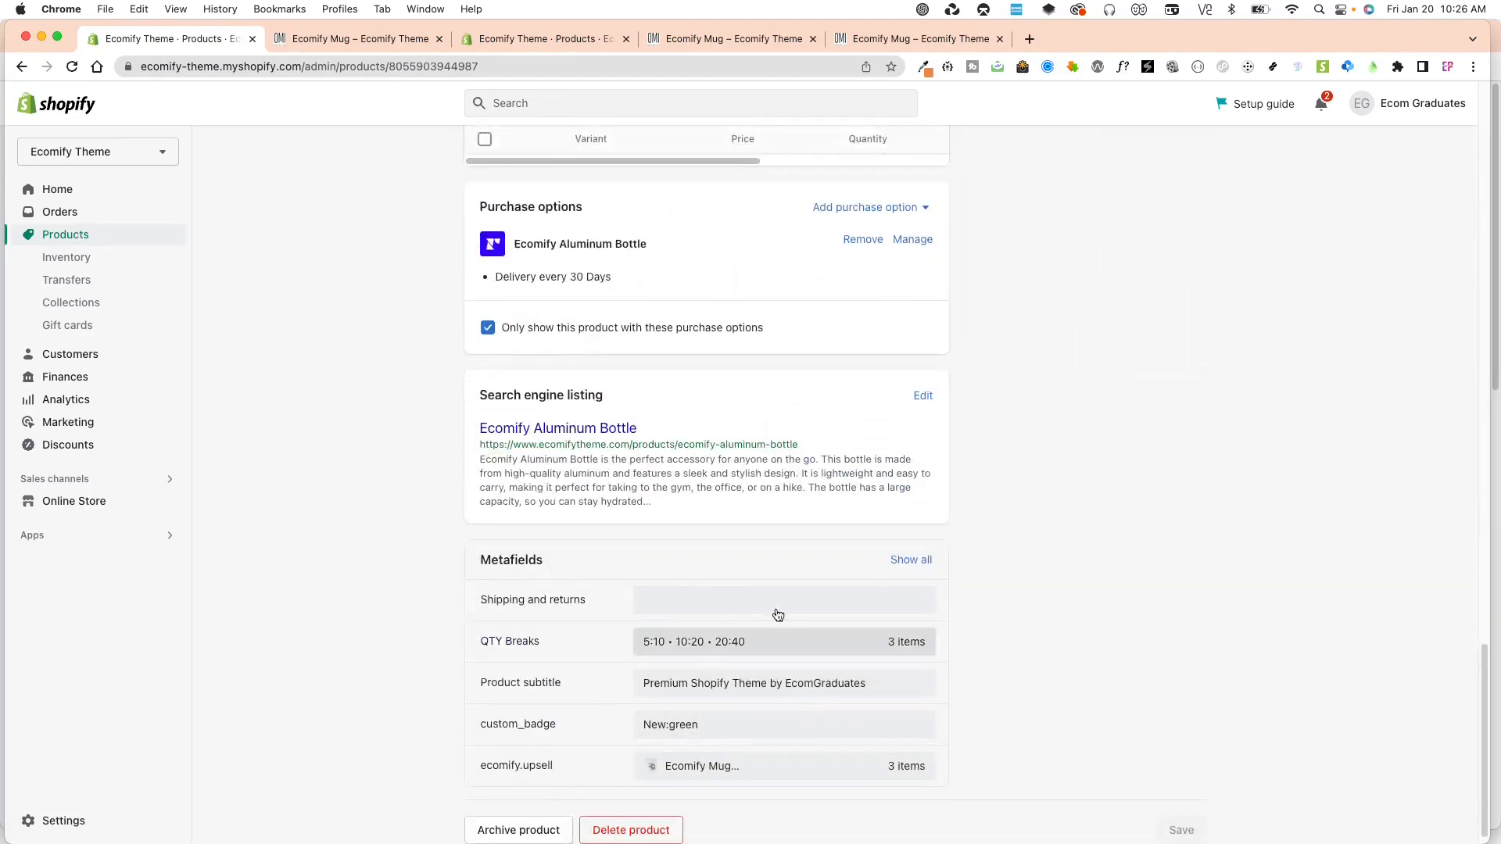
scroll(799, 561, up, 20)
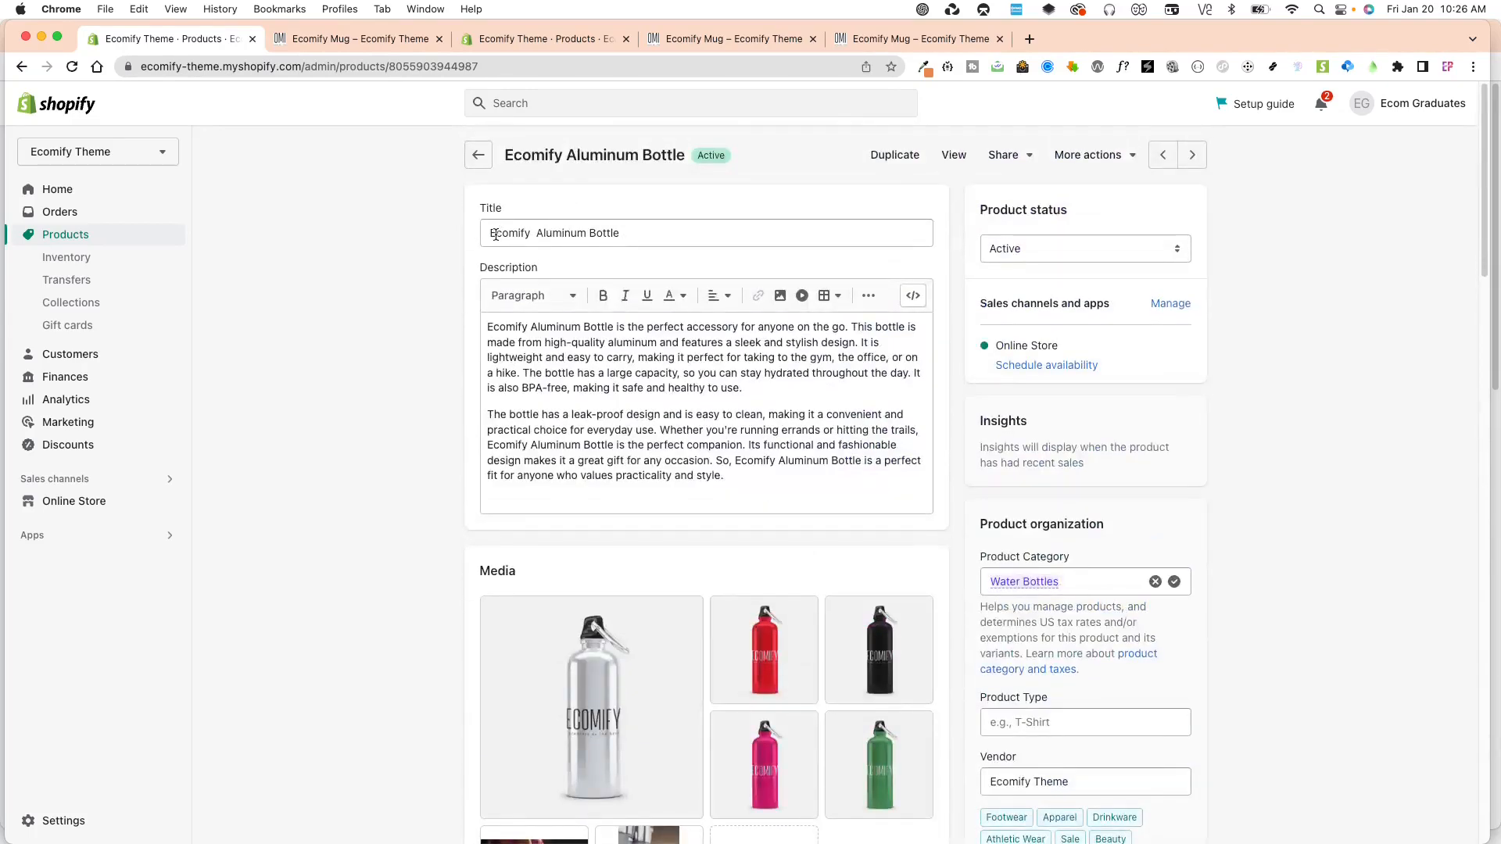
drag(490, 234, 596, 227)
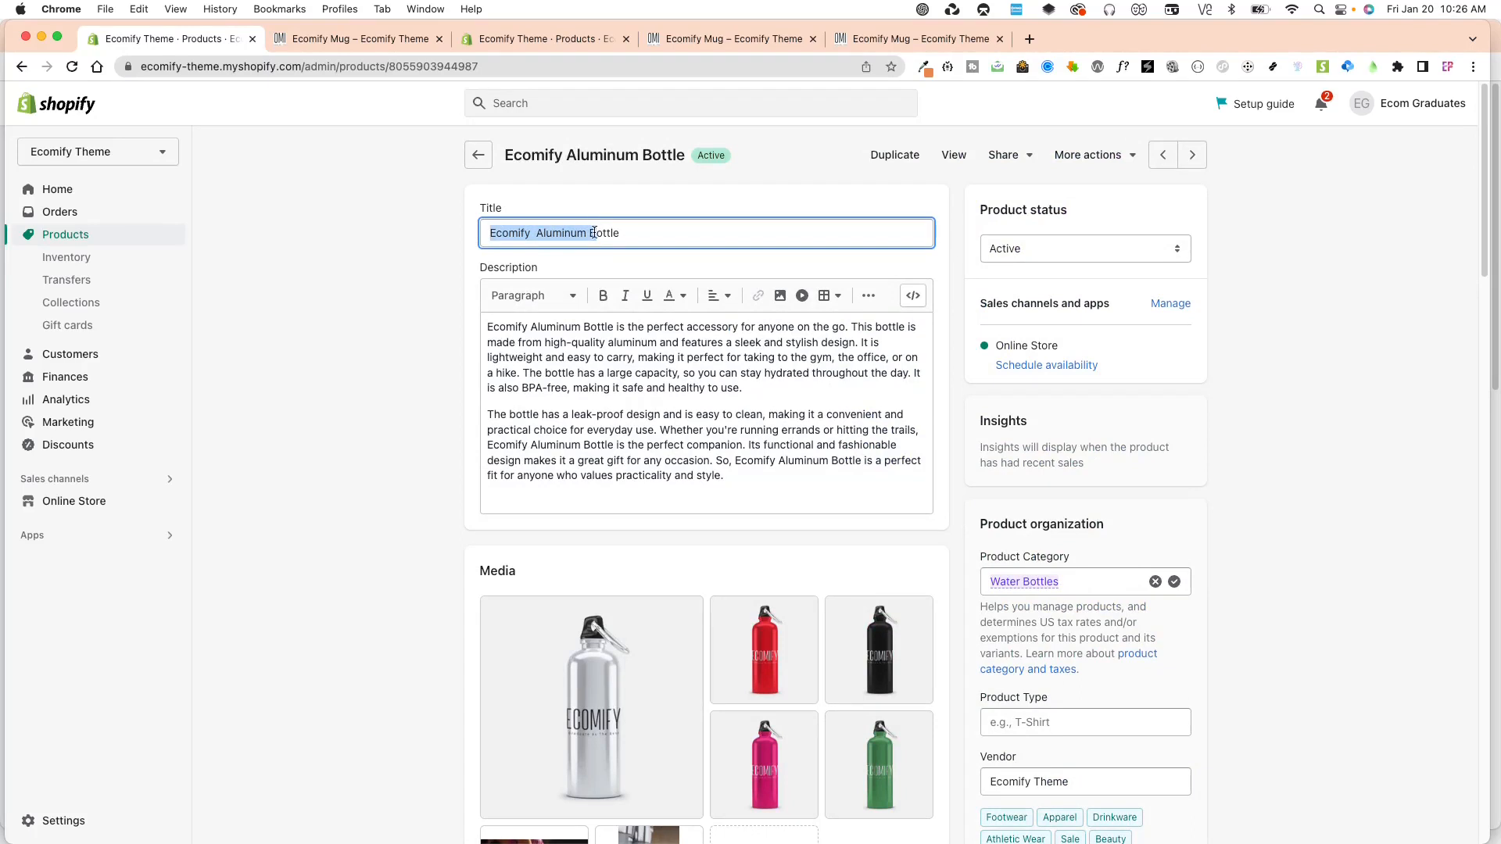
click(538, 236)
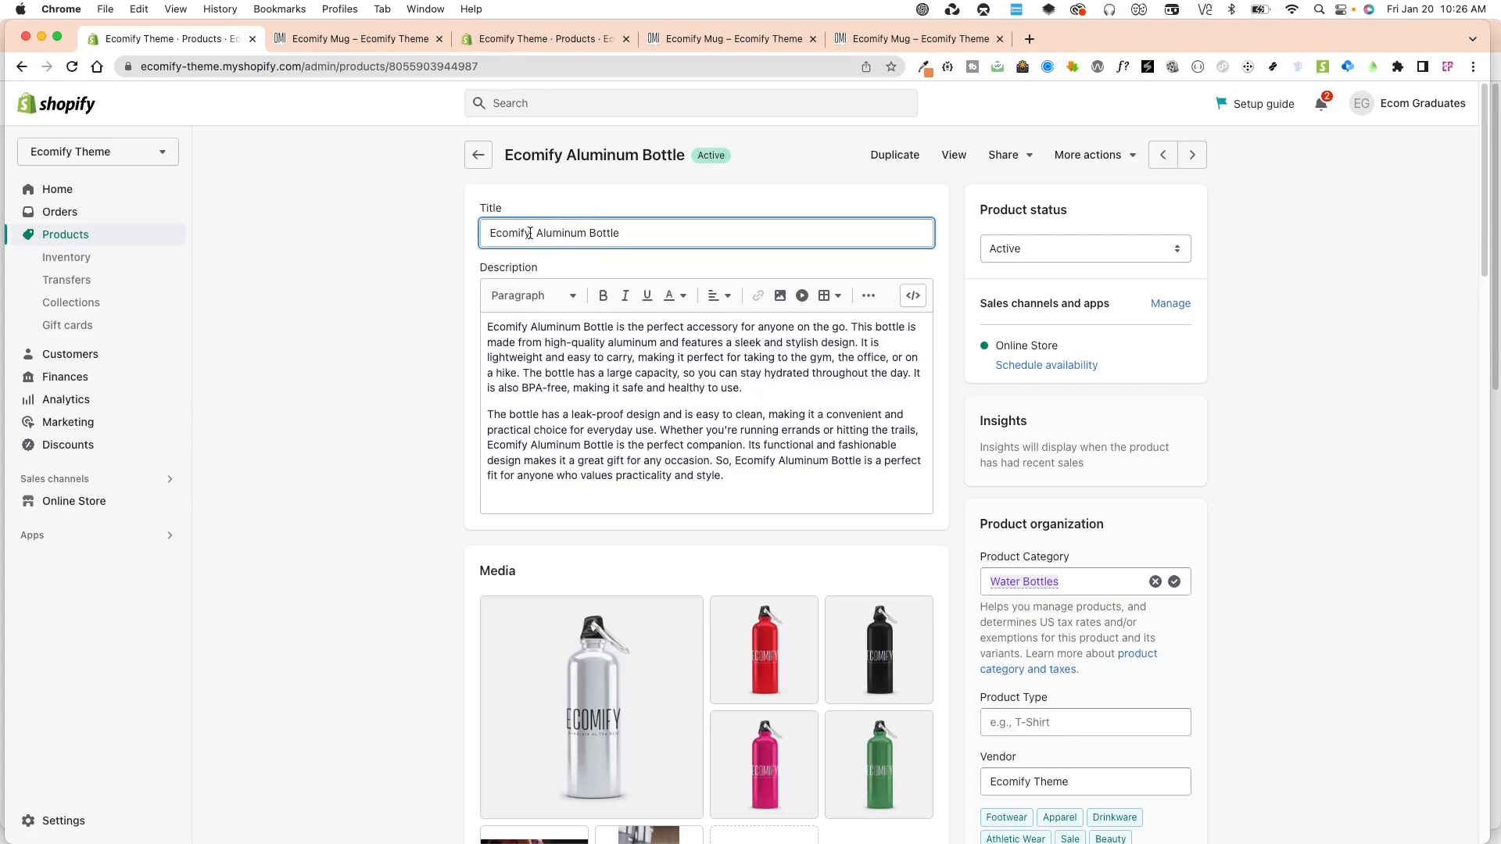
drag(530, 233, 658, 232)
click(468, 522)
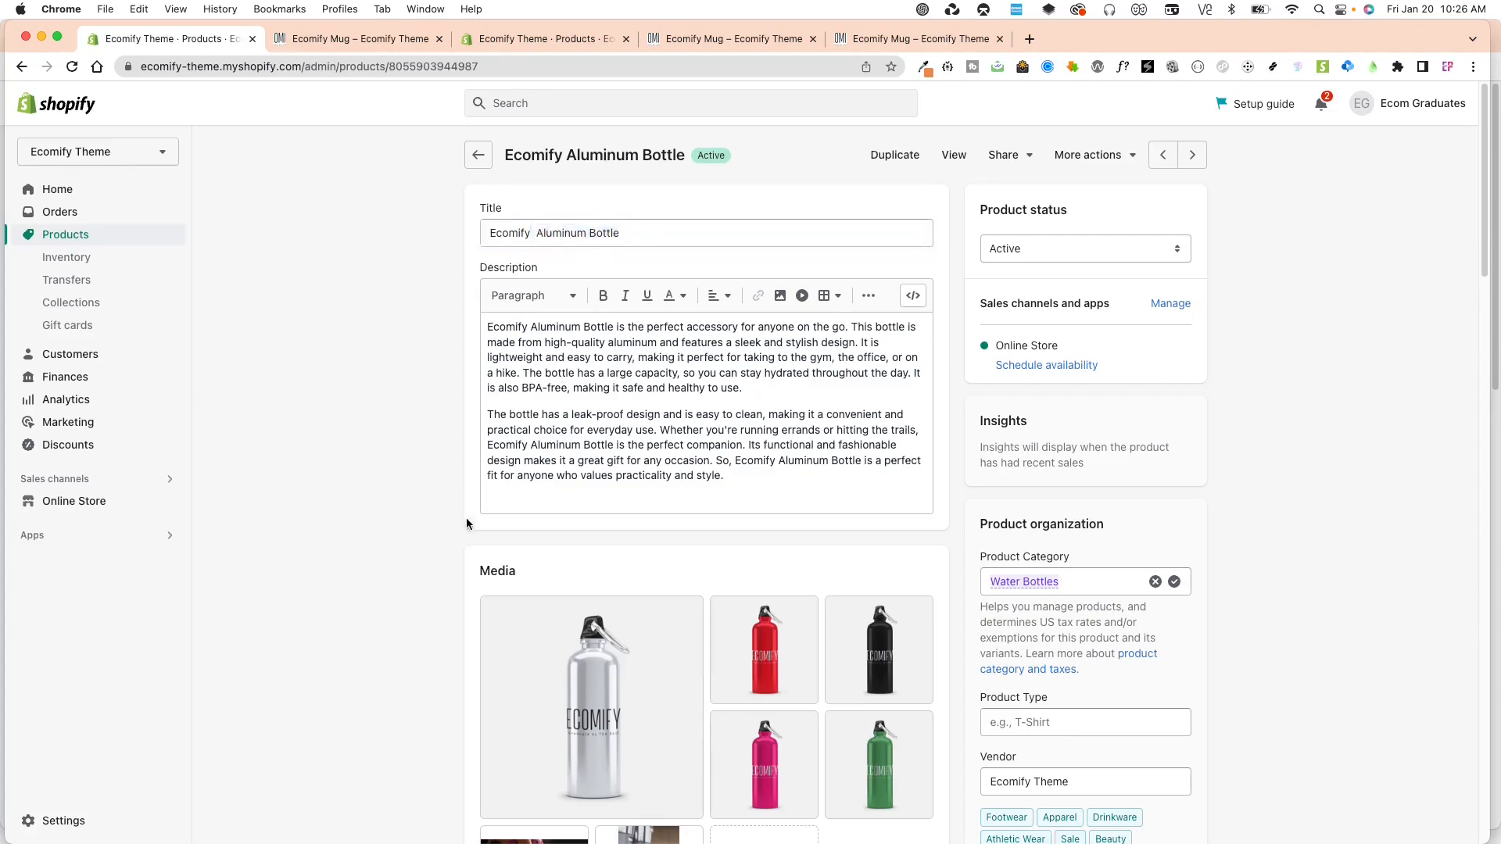
Set the Aluminum Bottle's Shipping and returns metafield to "We happily ship to USA and all surrounding borders" and save the product.
scroll(547, 563, down, 20)
click(716, 585)
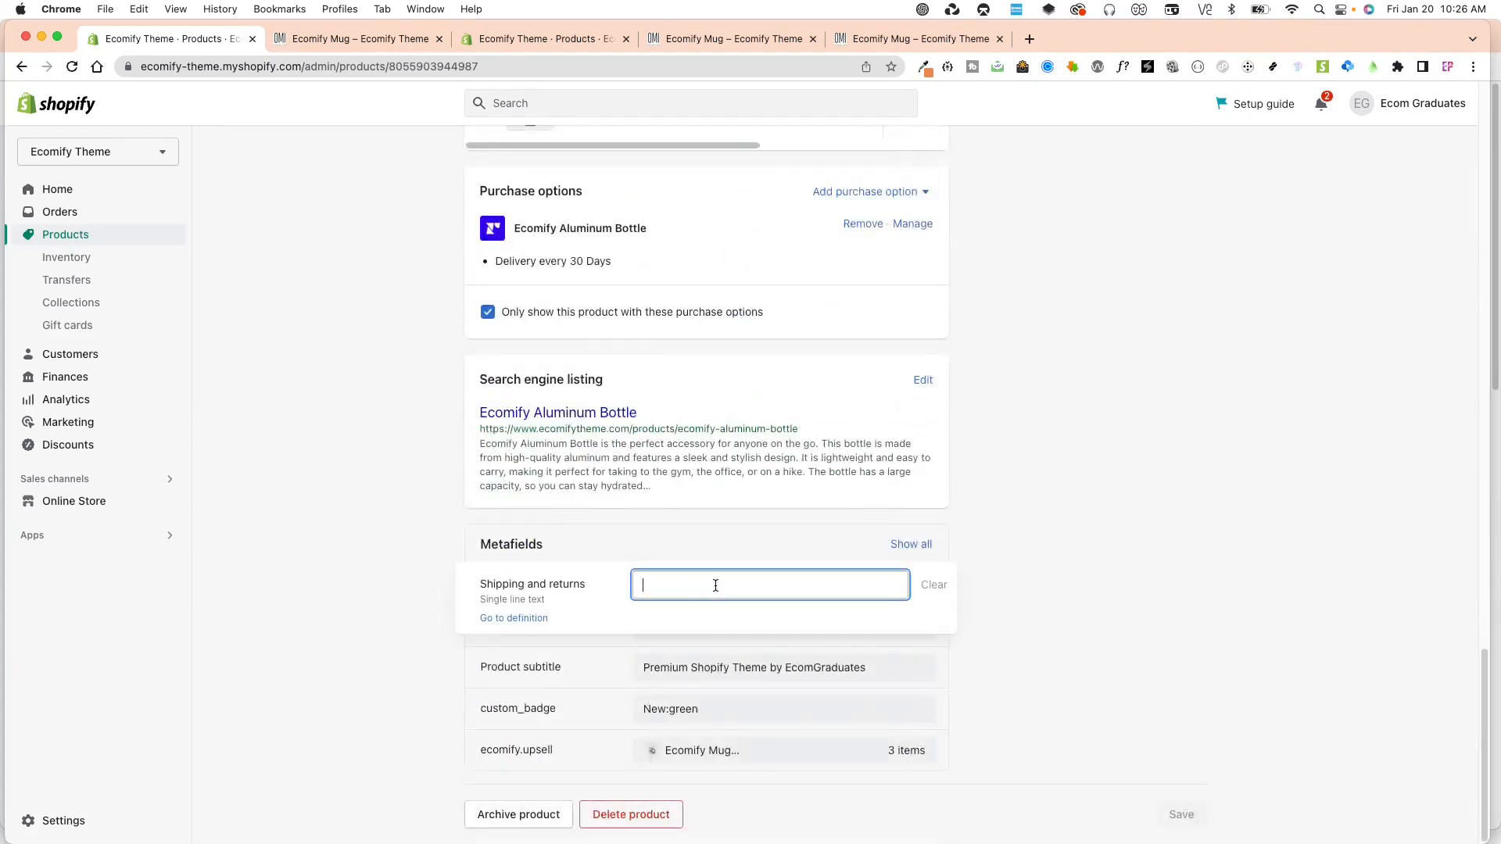
text(We)
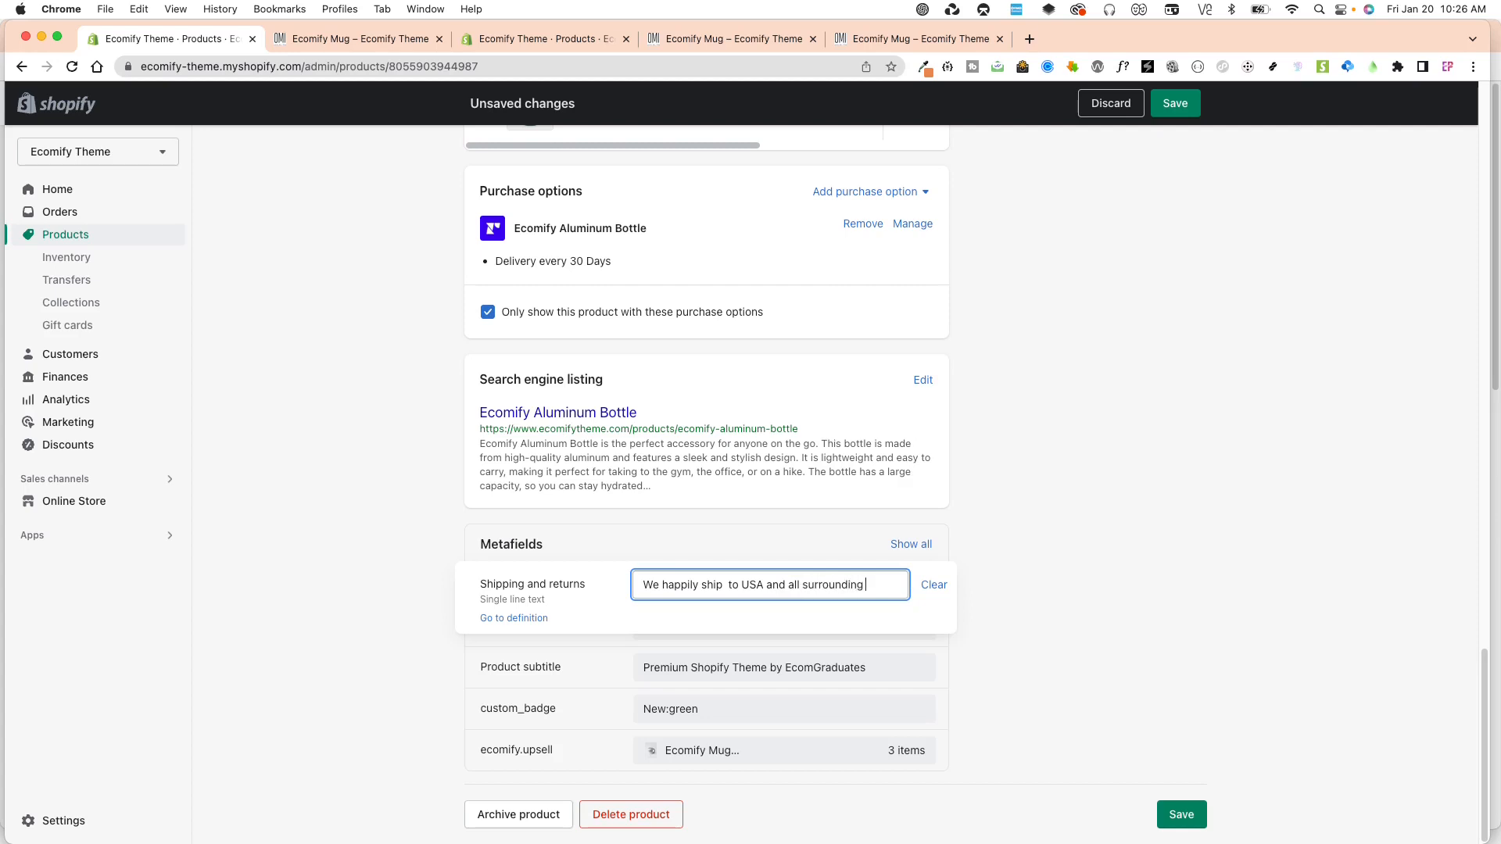
text(rders)
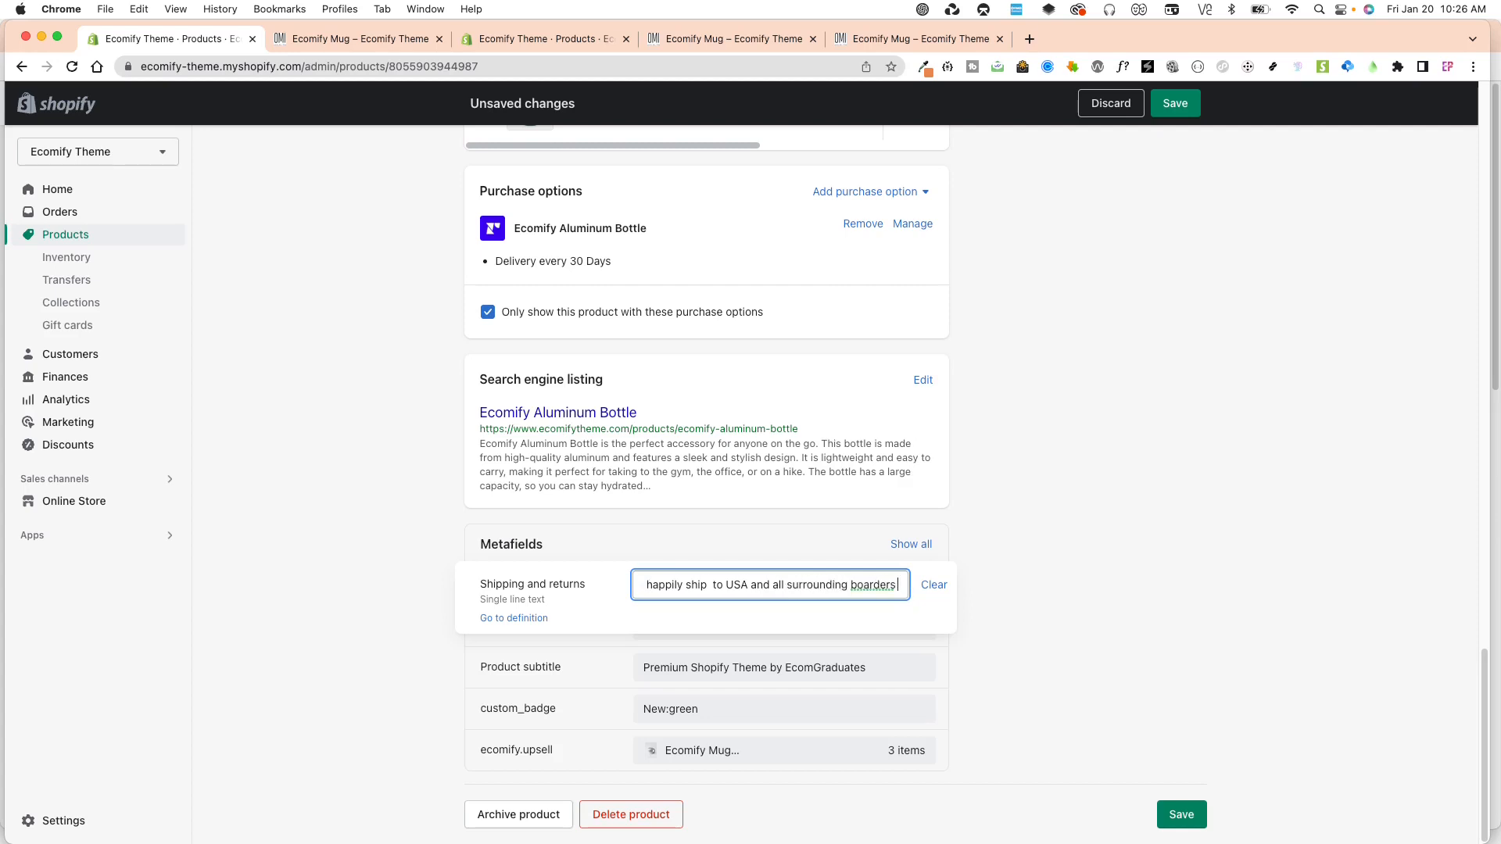
right_click(873, 589)
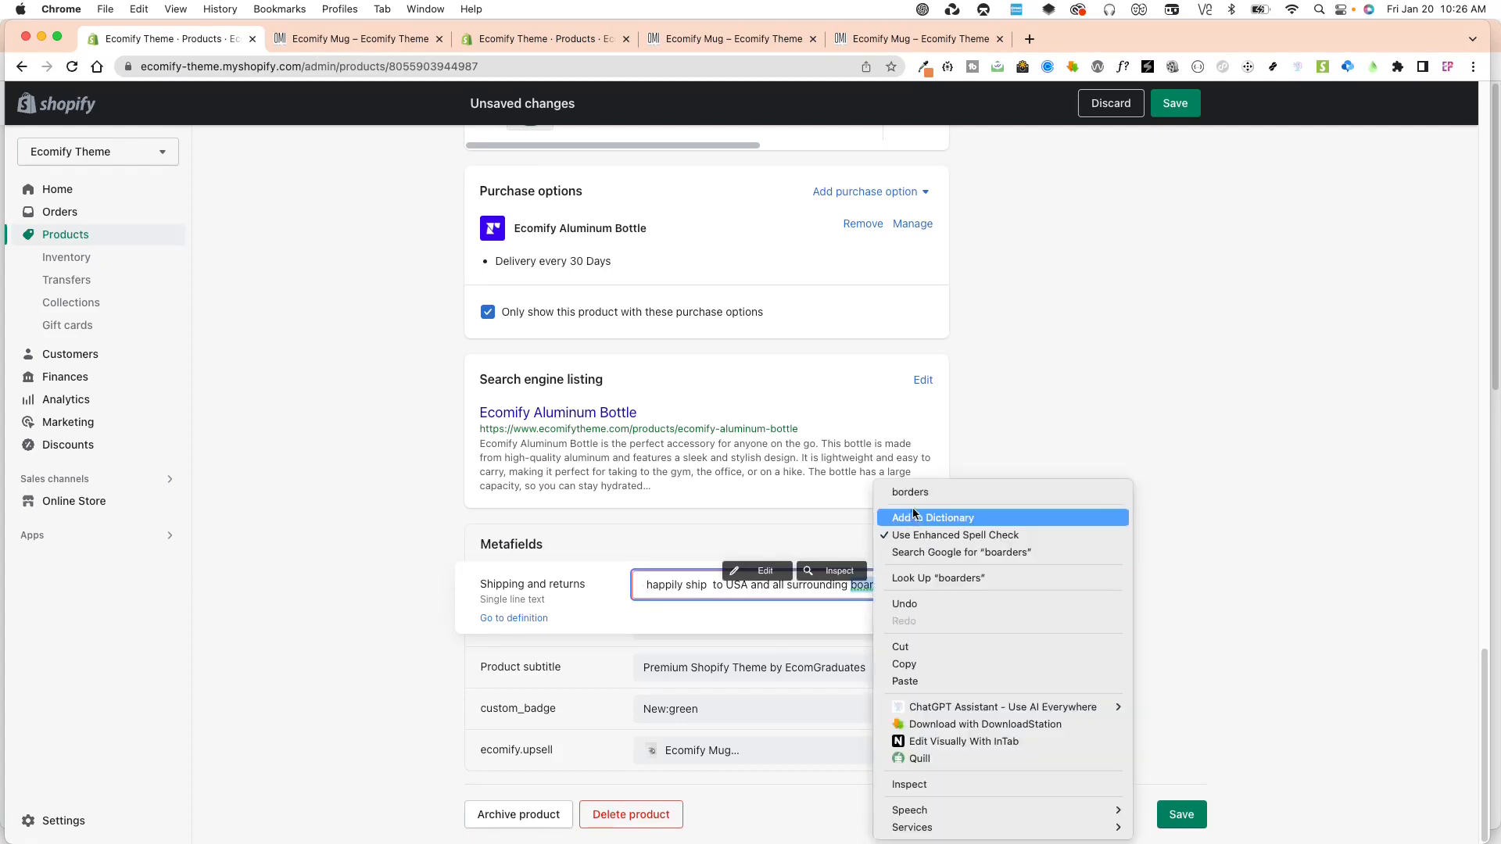
click(1008, 493)
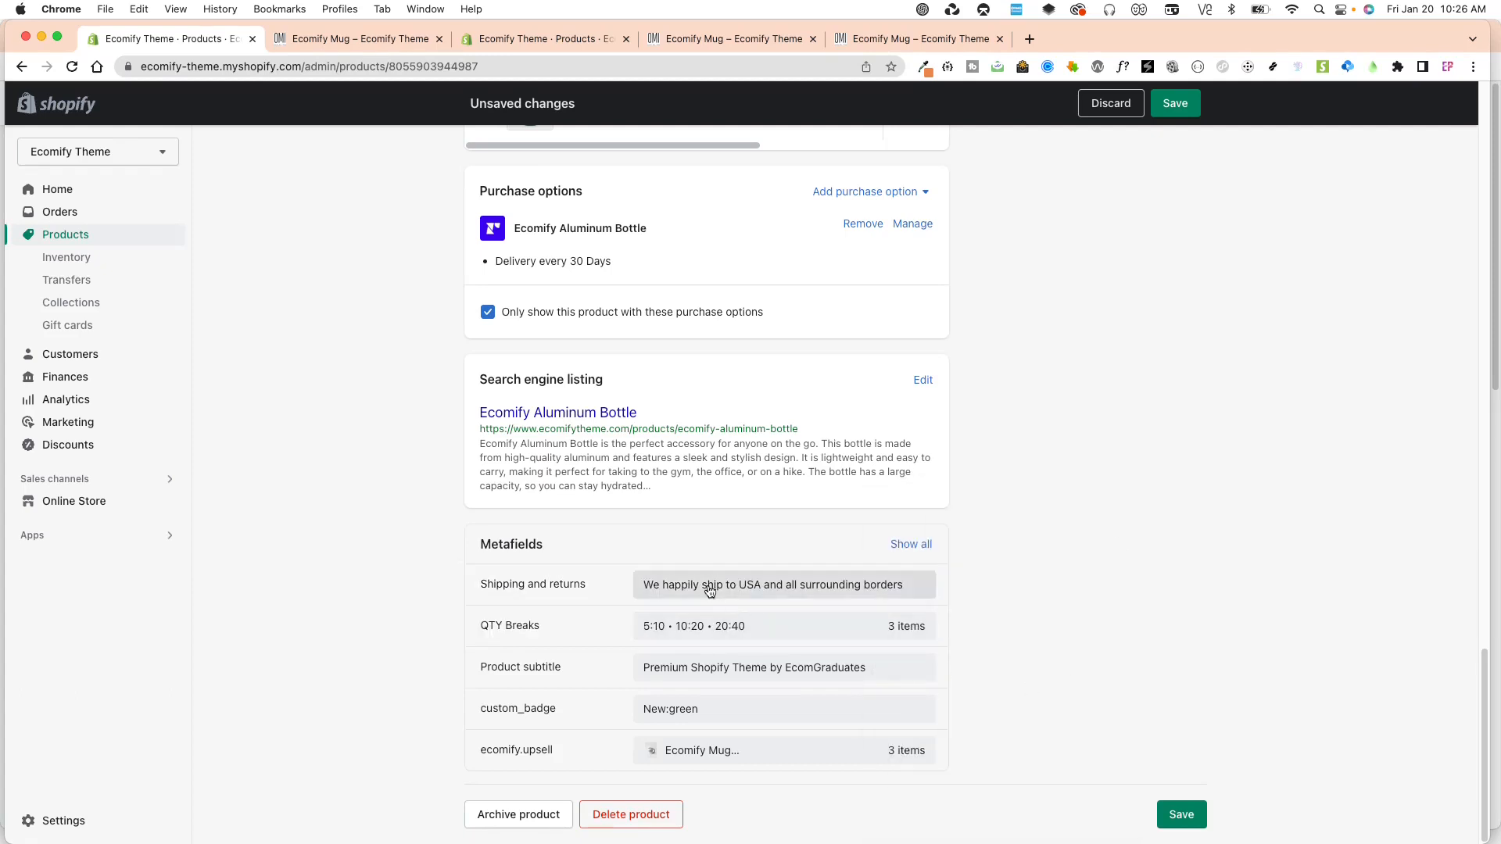
click(1181, 817)
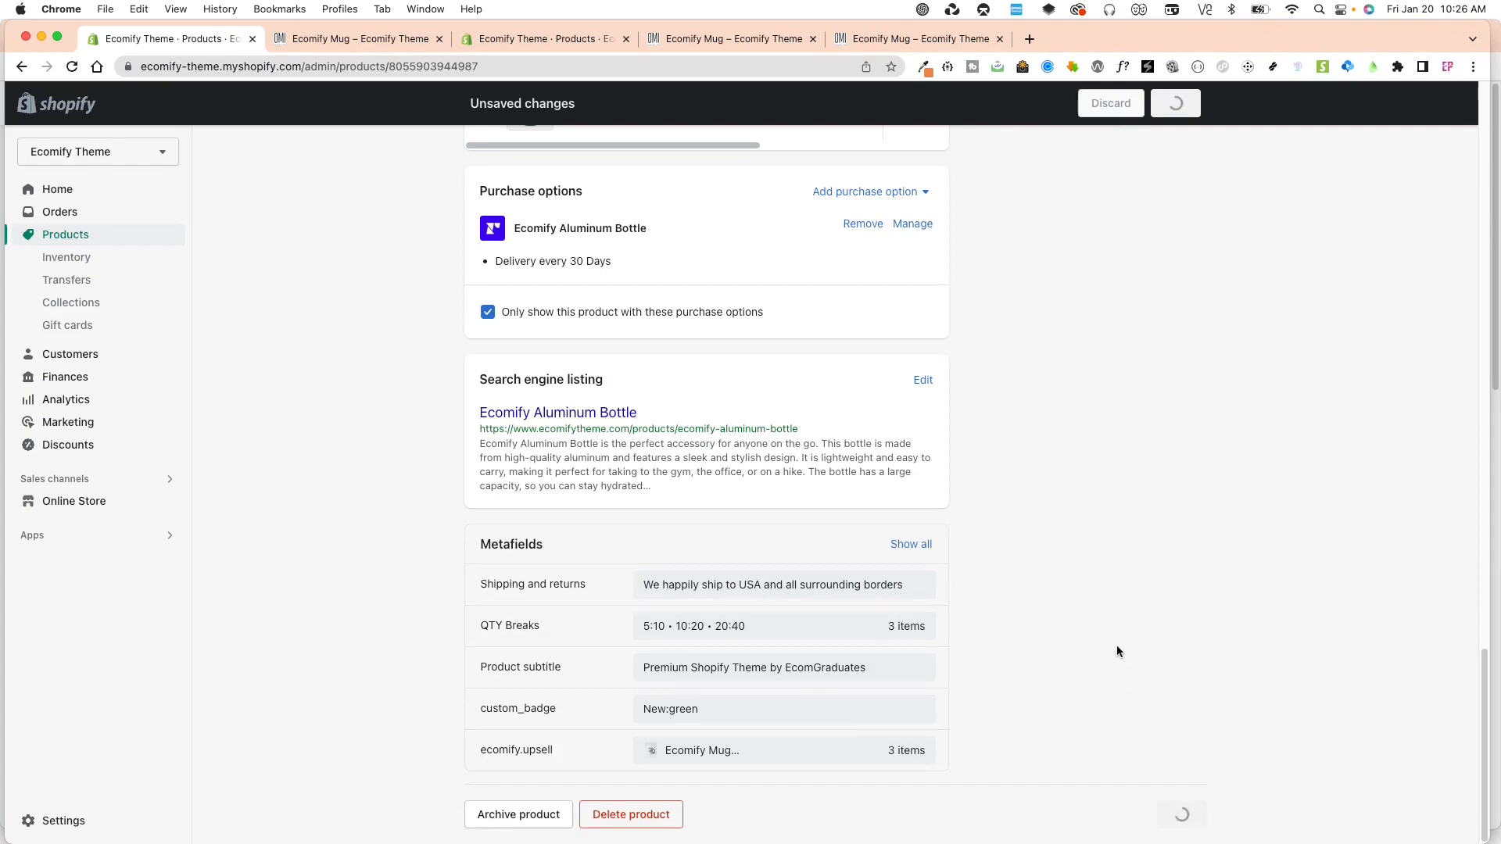
scroll(1165, 650, down, 10)
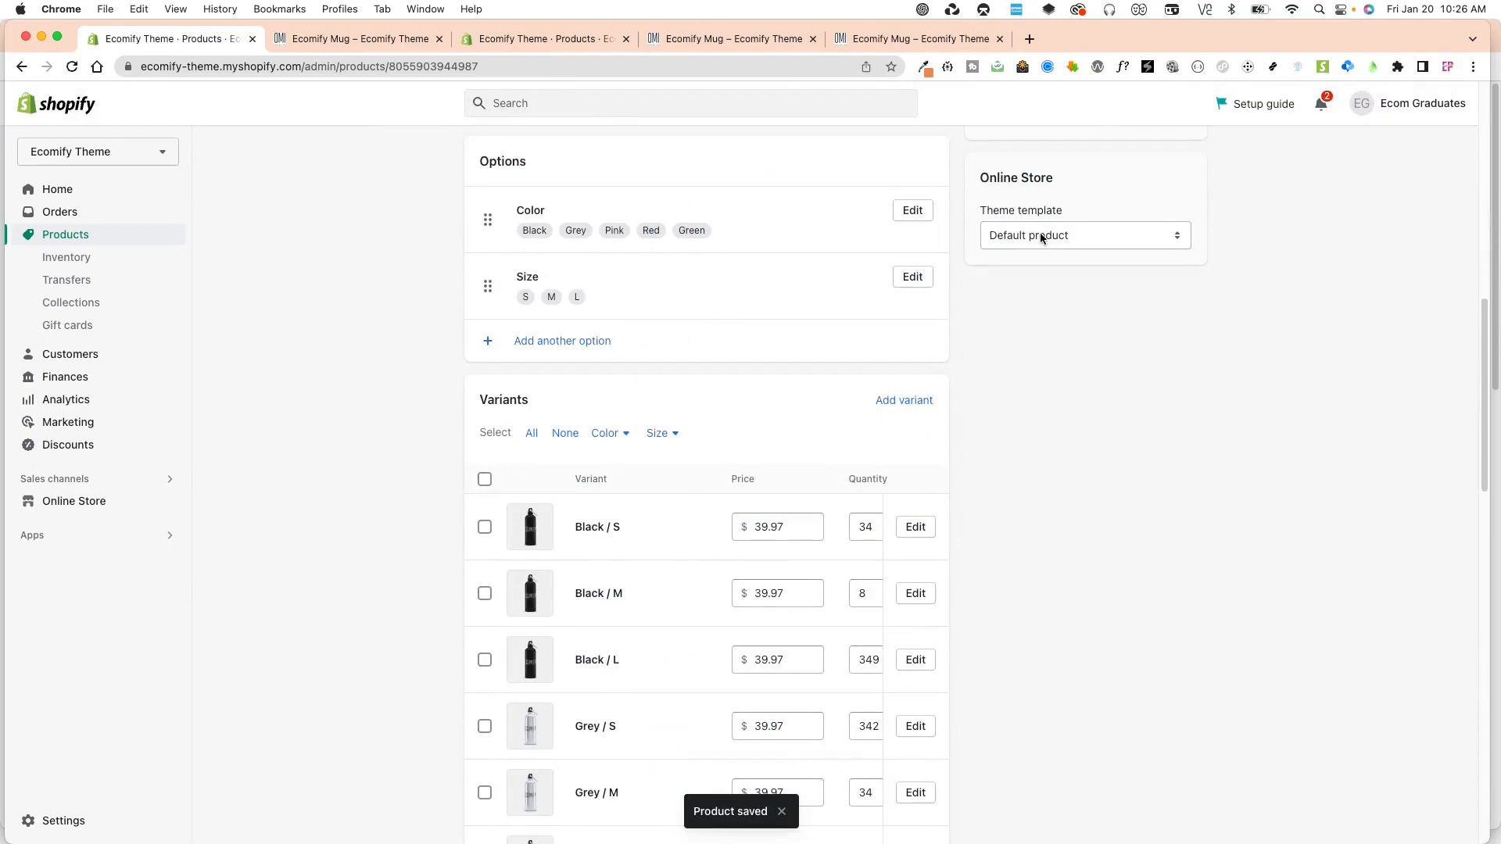
scroll(915, 546, down, 15)
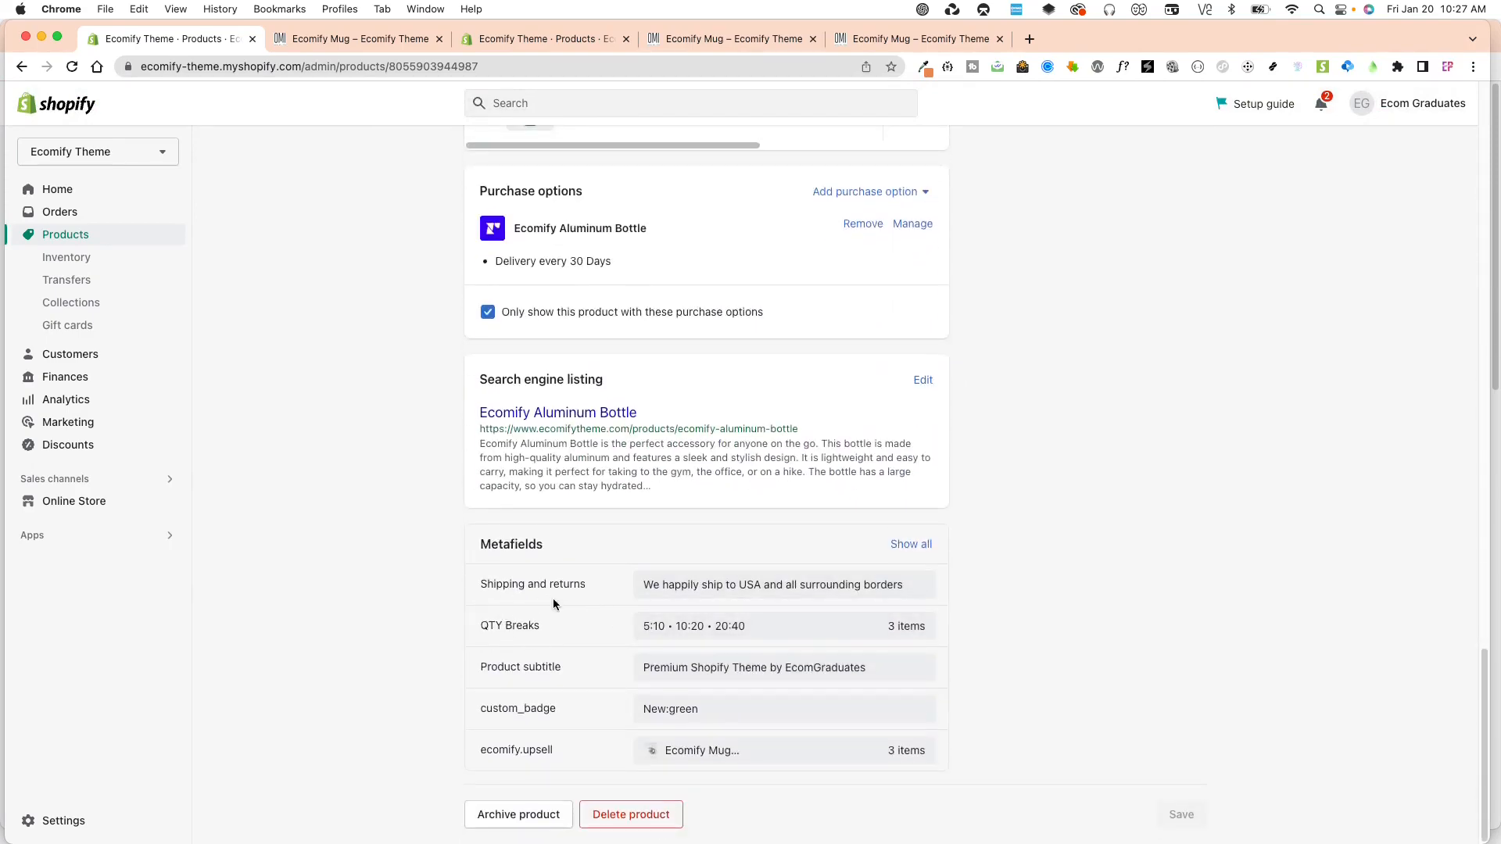
Open the live ecomify-v1 theme in the theme editor and load the Default product template.
click(559, 39)
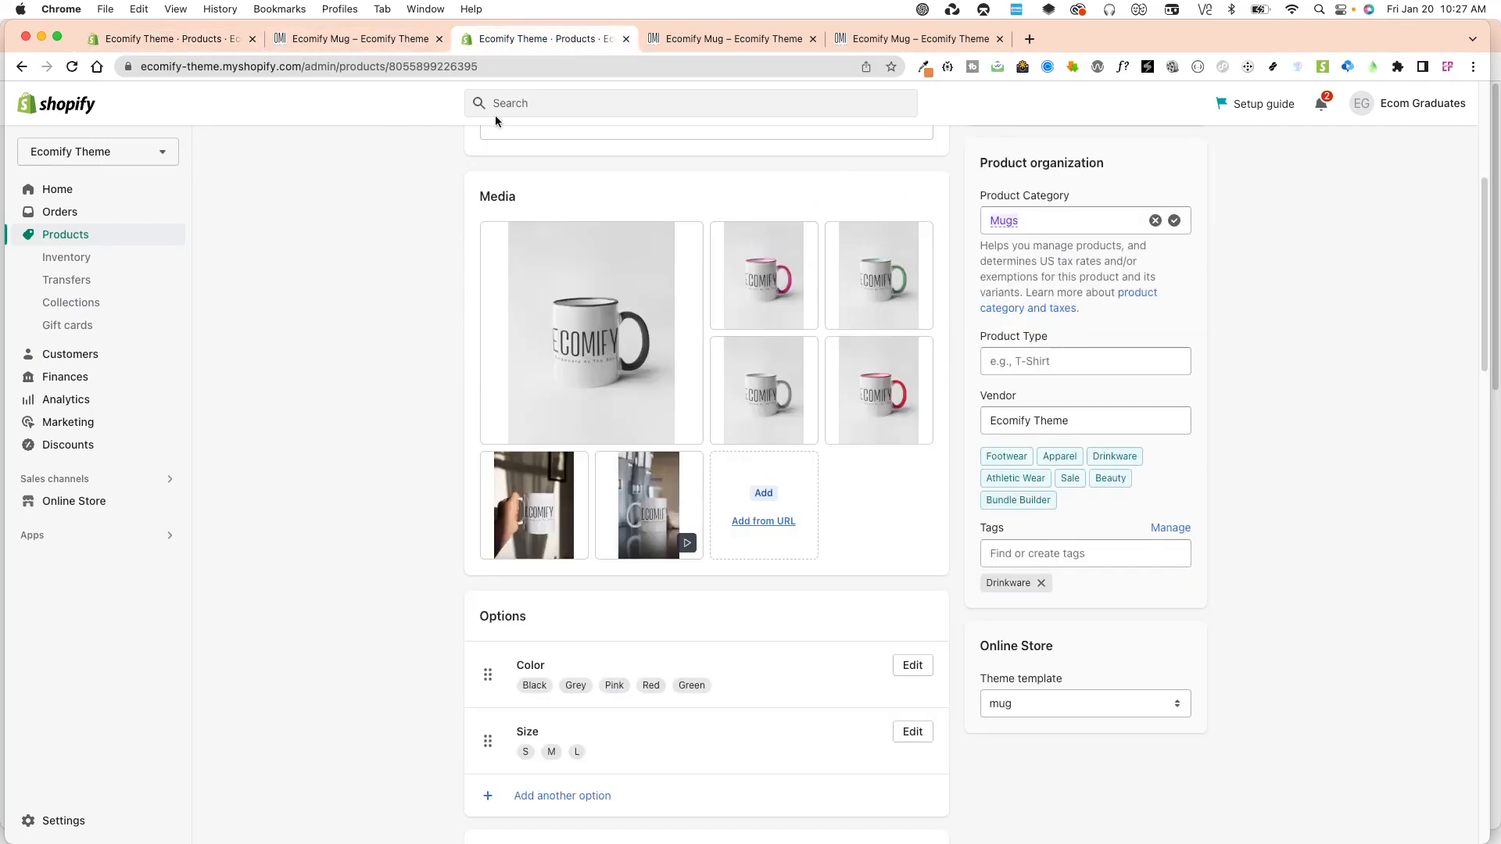
click(69, 507)
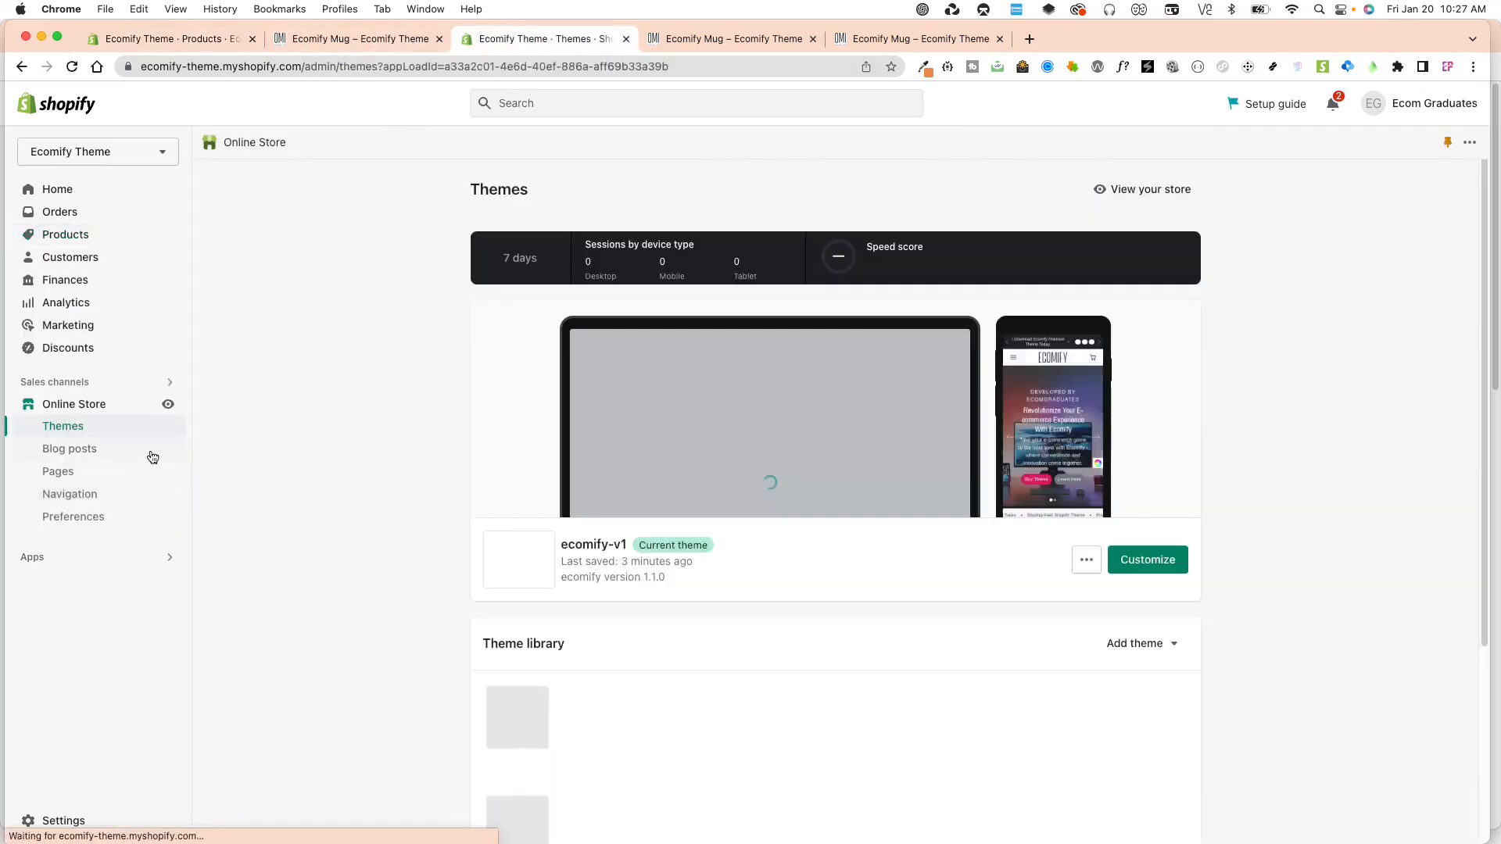
click(1146, 560)
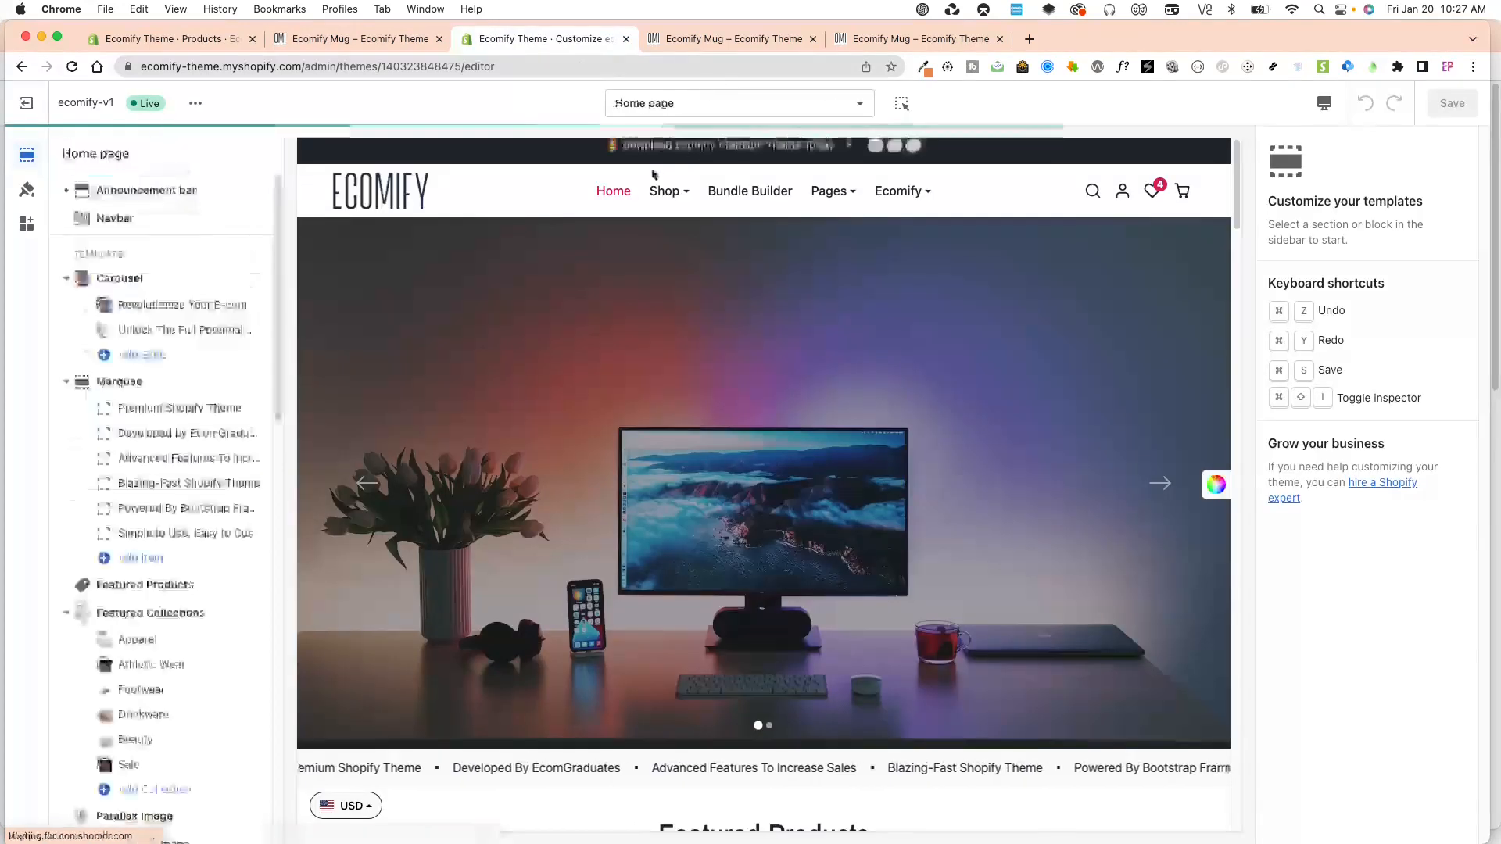
click(669, 113)
click(657, 222)
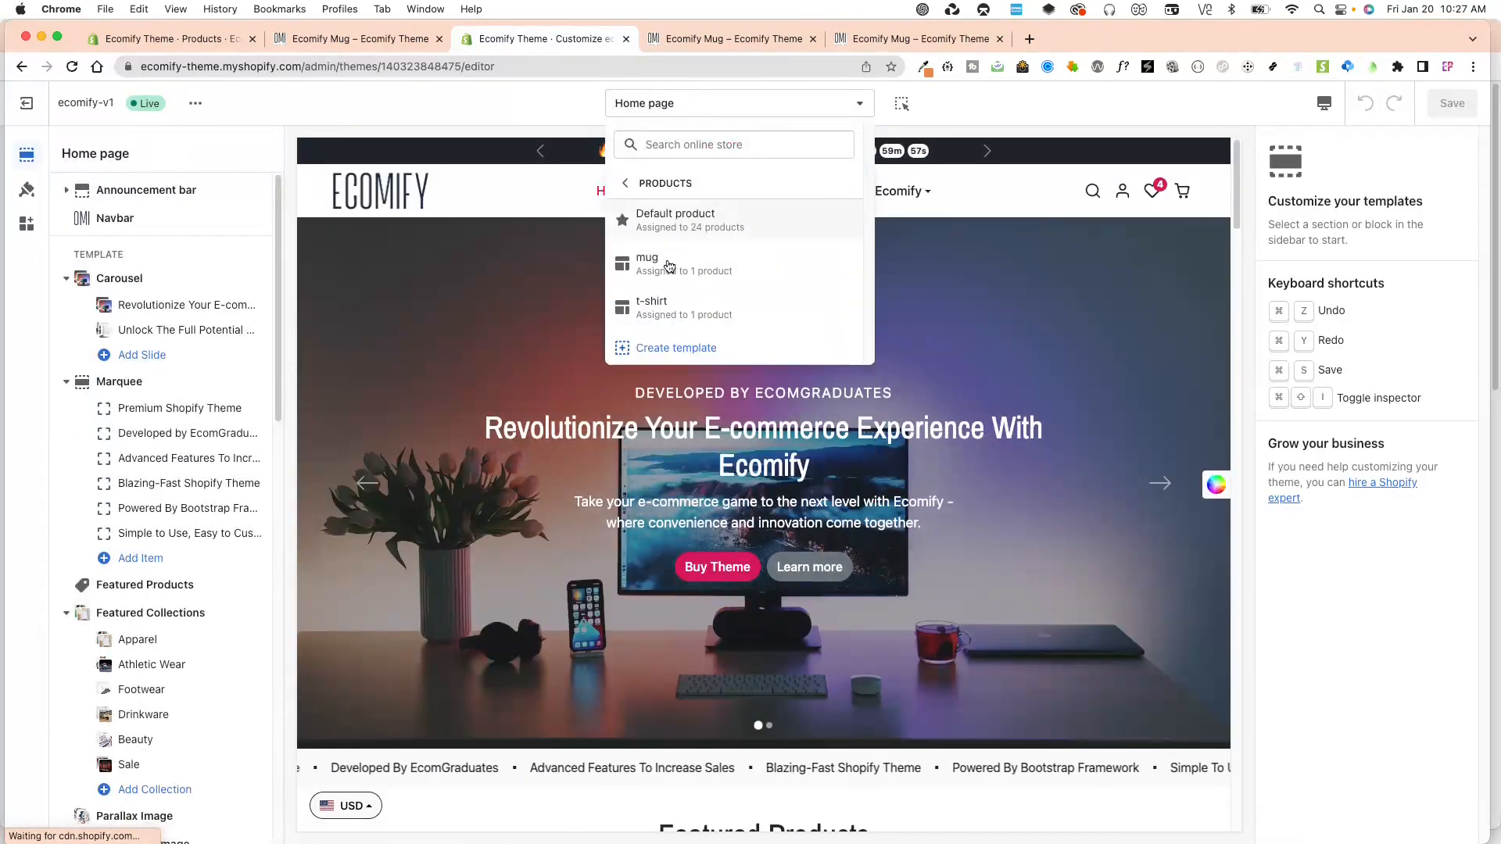
click(727, 223)
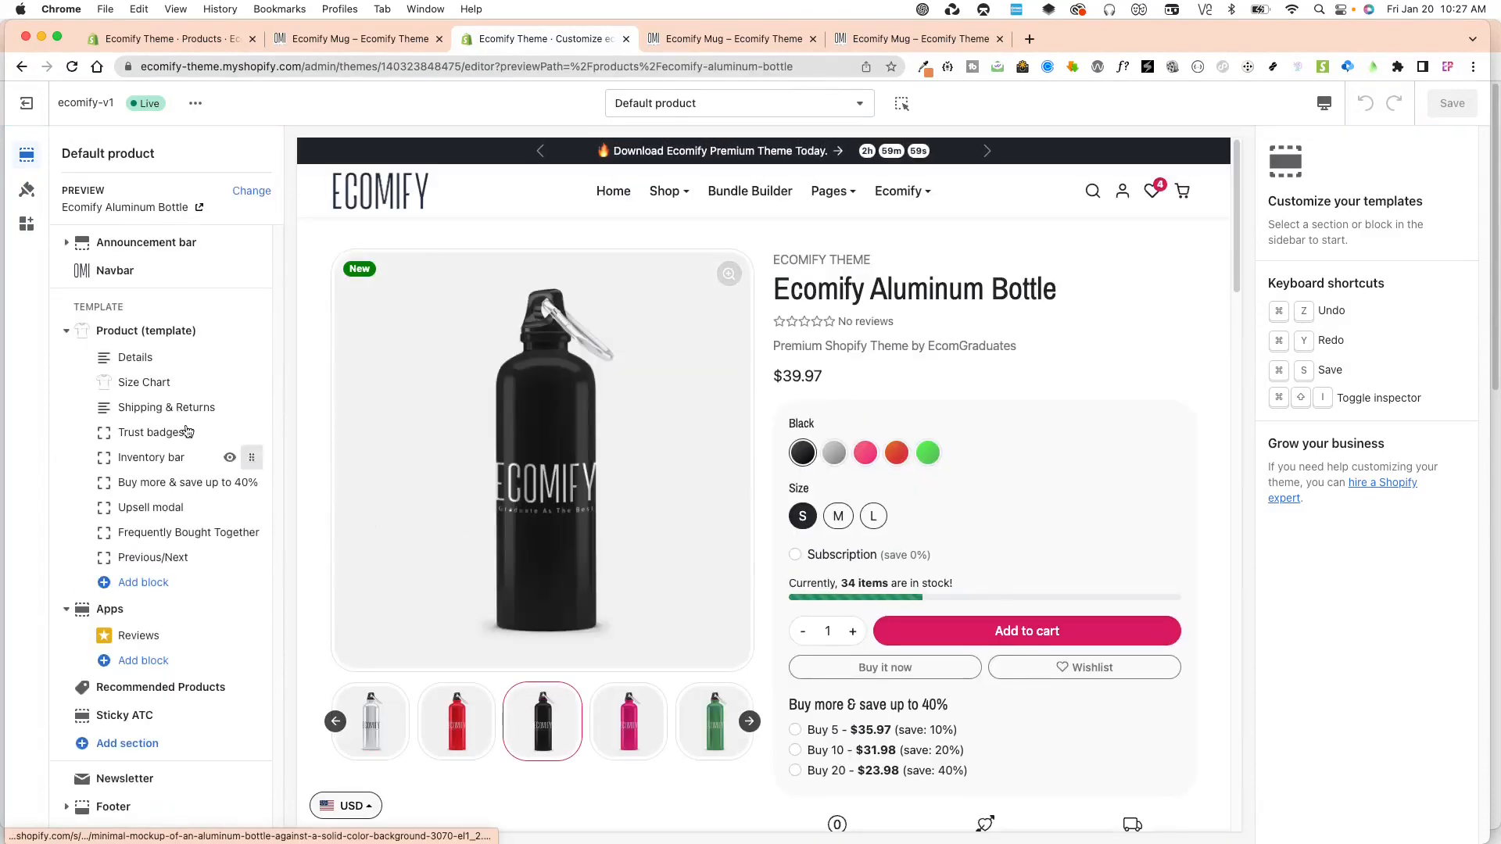
Insert the Shipping and returns metafield as a dynamic source in the description of the template's Shipping & Returns block.
click(173, 333)
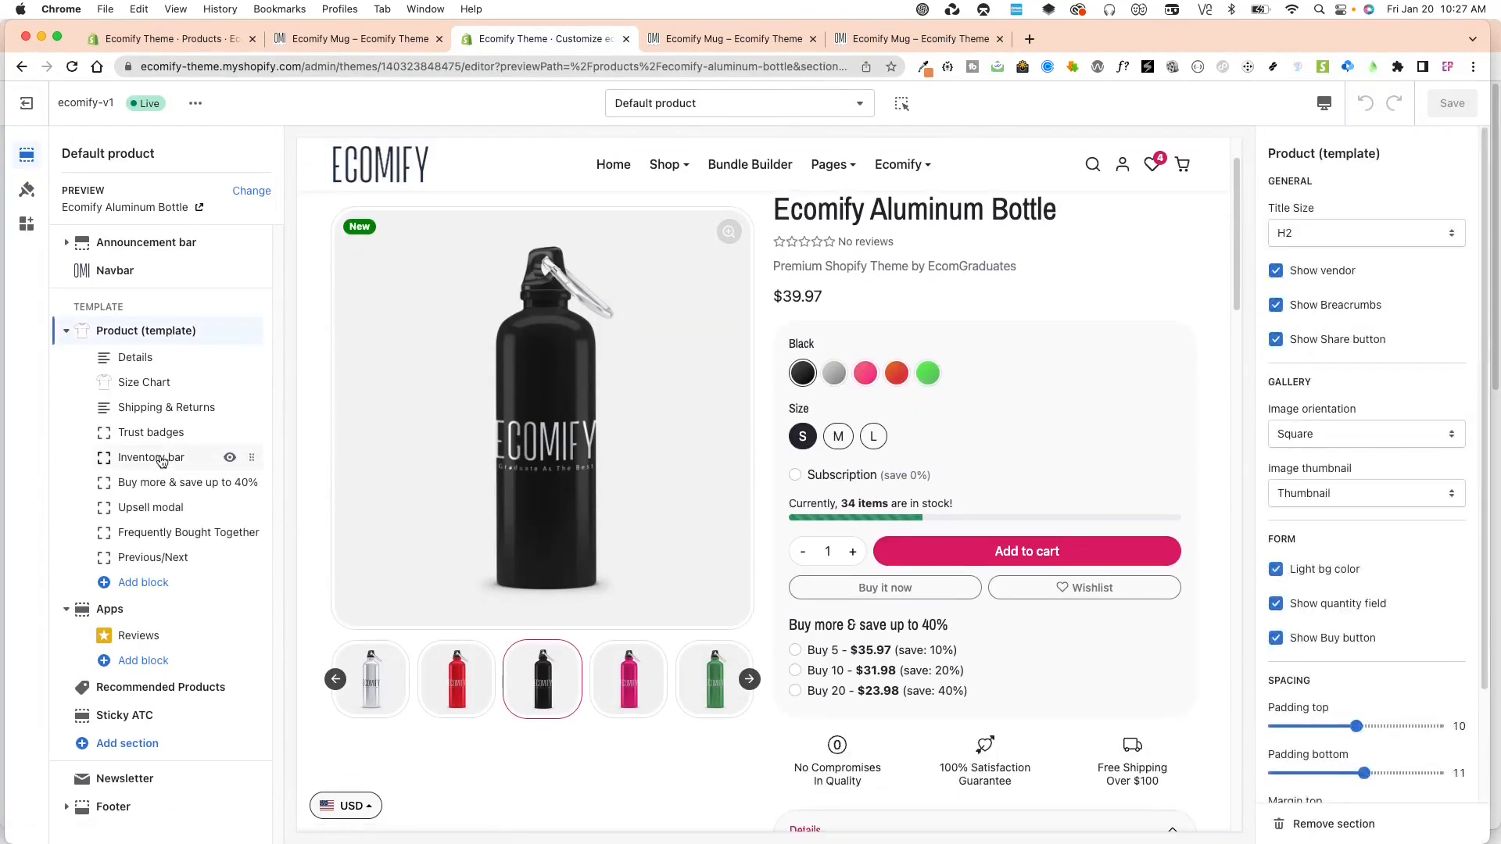
click(168, 411)
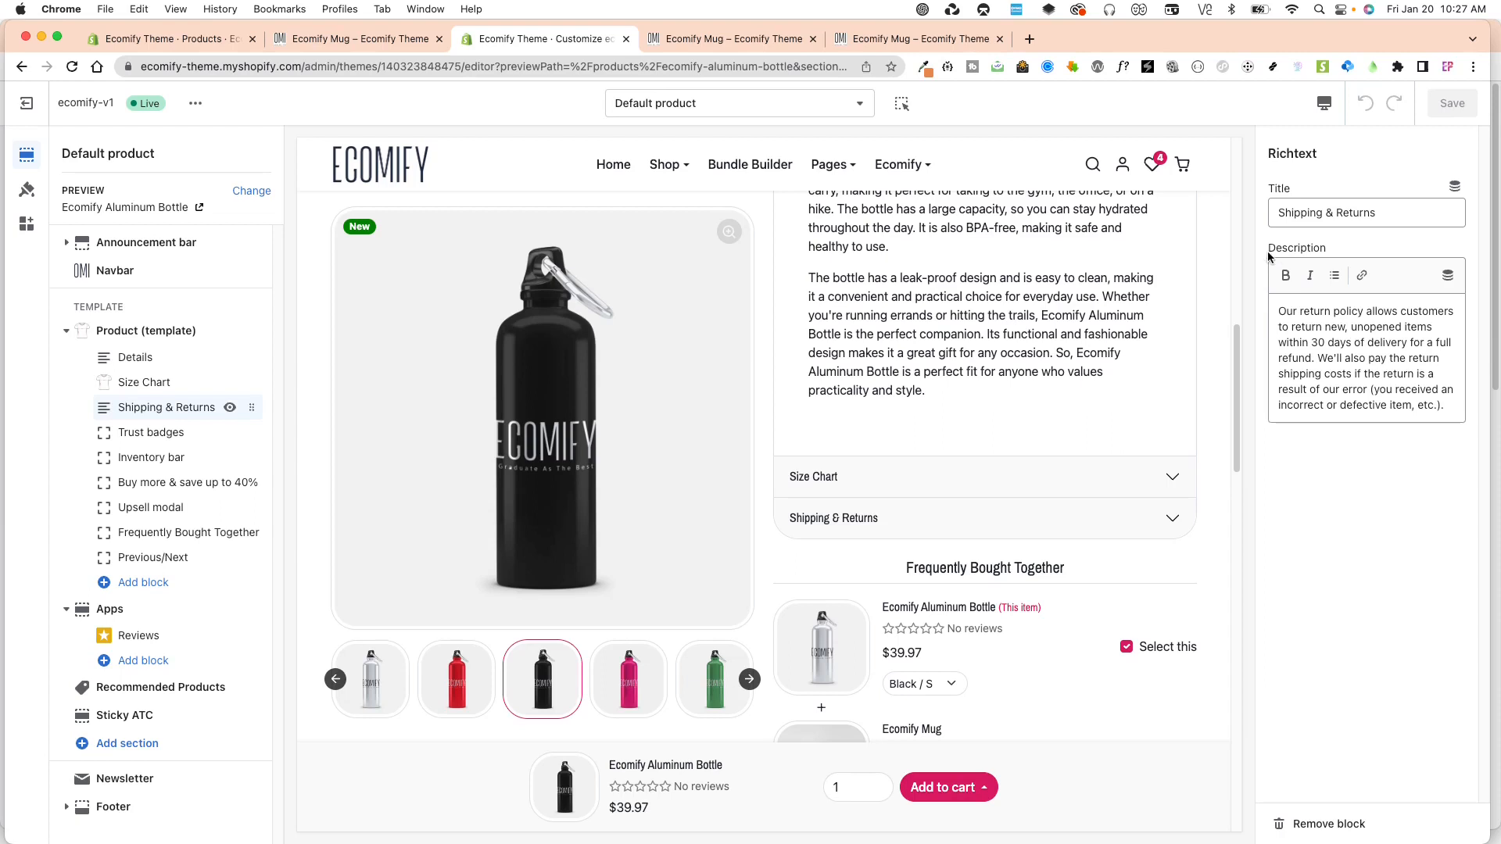
drag(1273, 248, 1346, 254)
click(1370, 357)
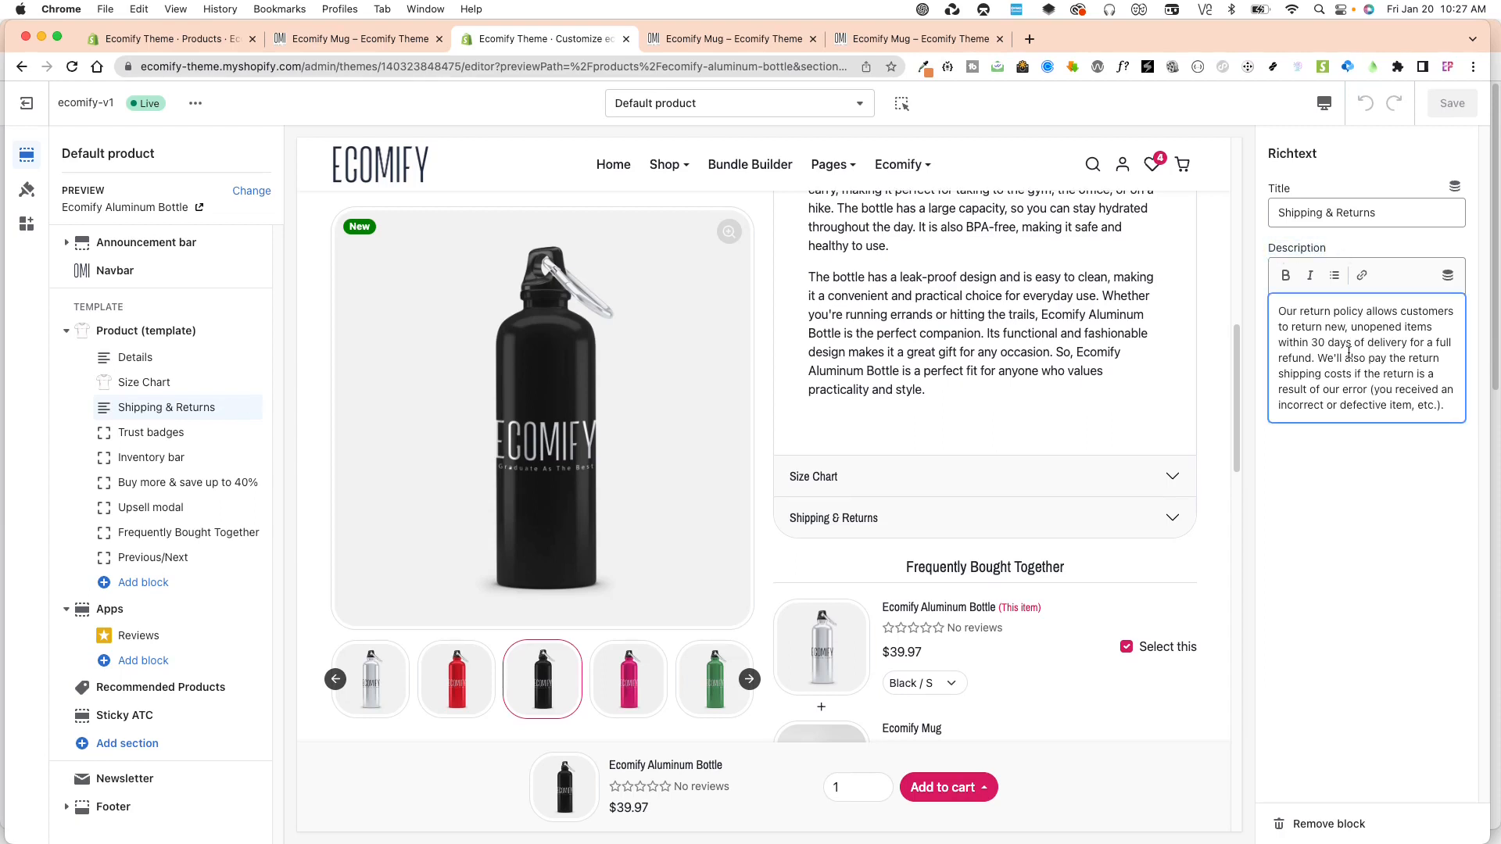
click(1451, 279)
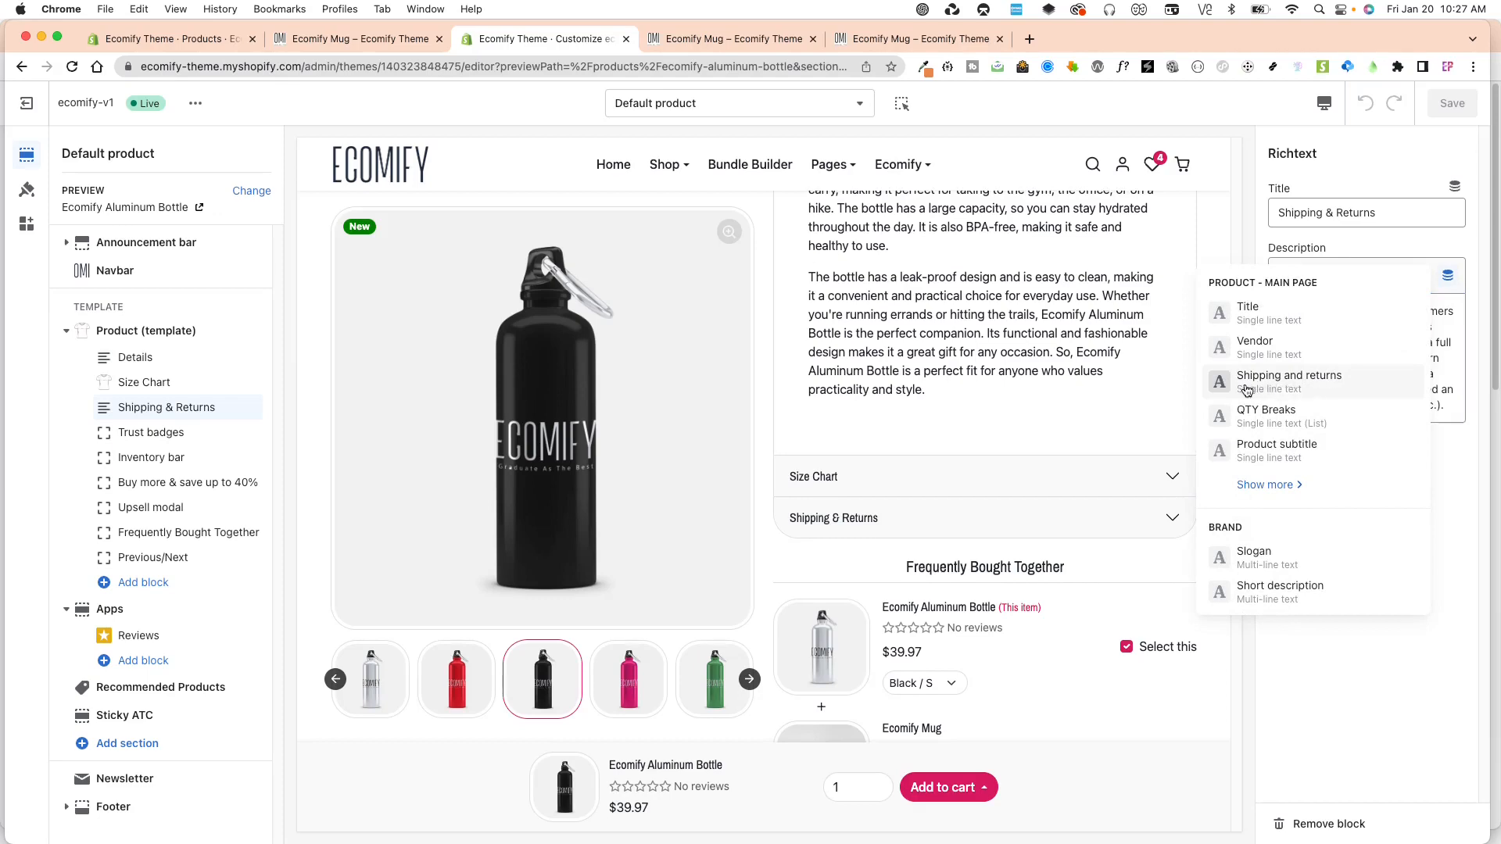
click(1286, 383)
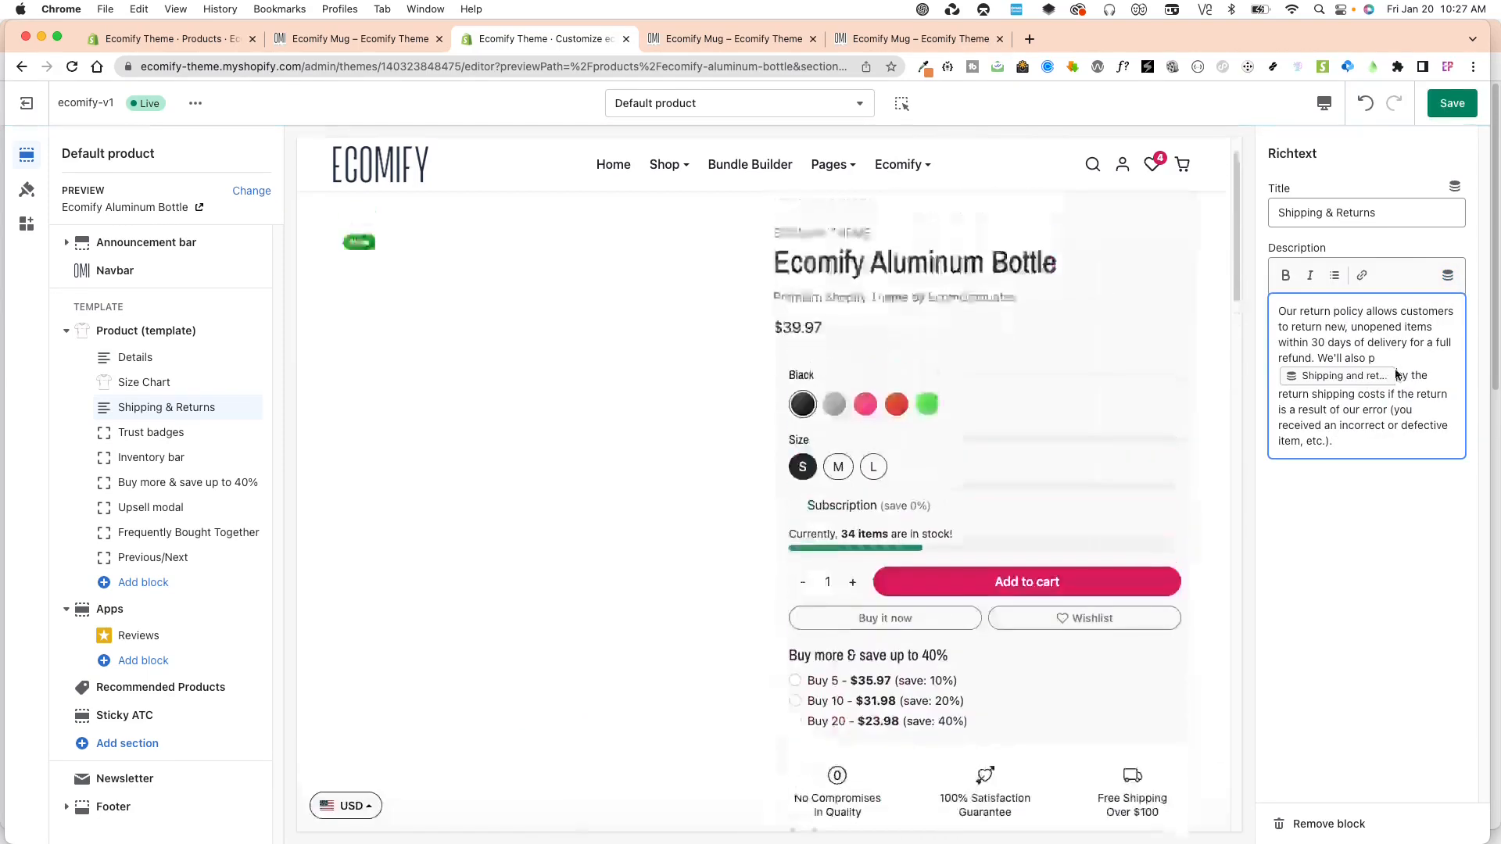
Delete the return policy text around the metafield in the Shipping & Returns description and save the template.
drag(1399, 376, 1447, 447)
key(BackSpace)
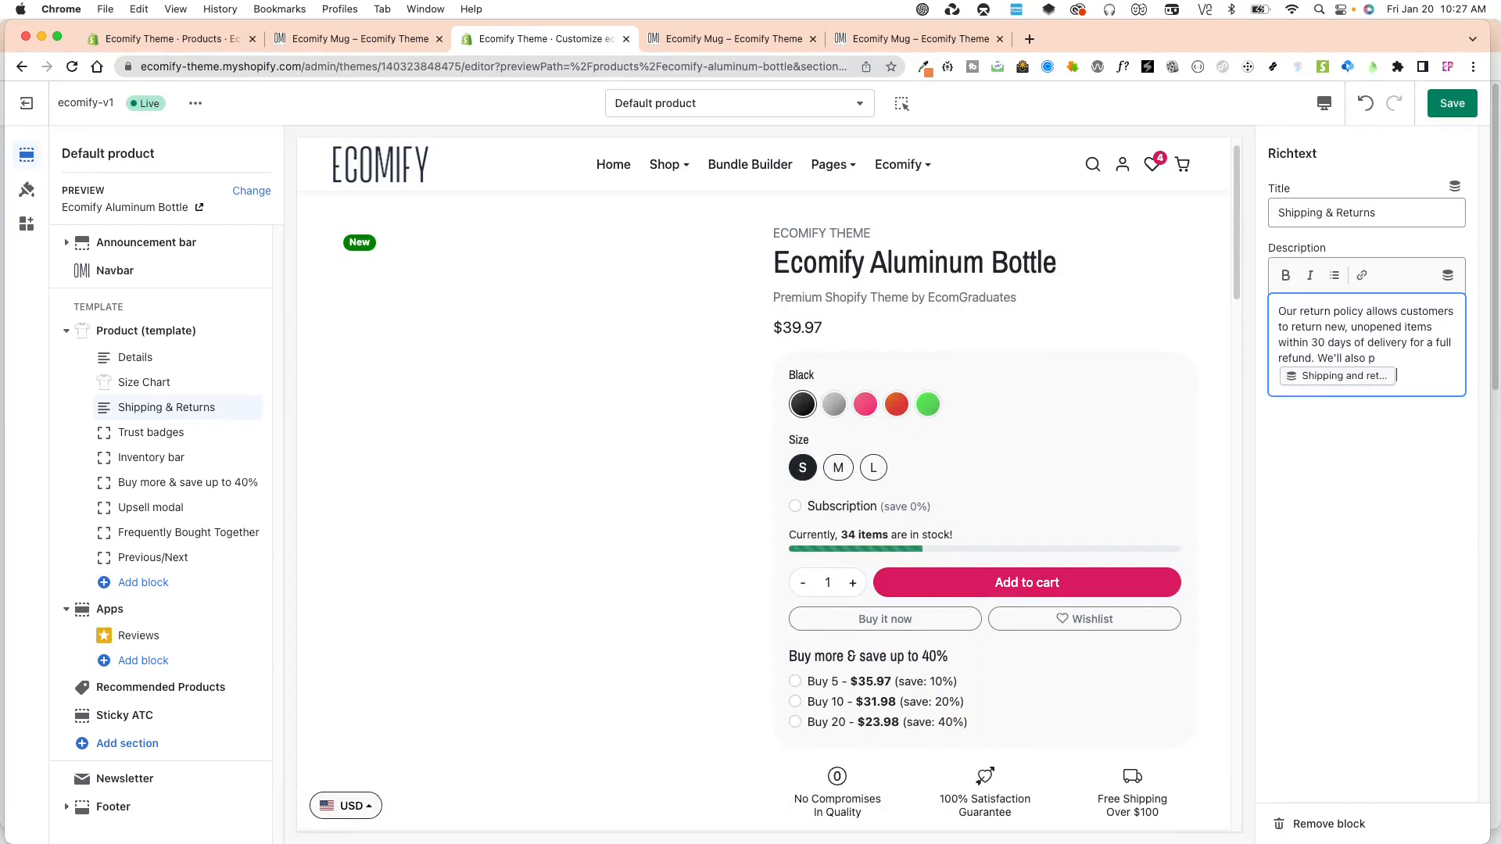
drag(1377, 358, 1279, 311)
key(BackSpace)
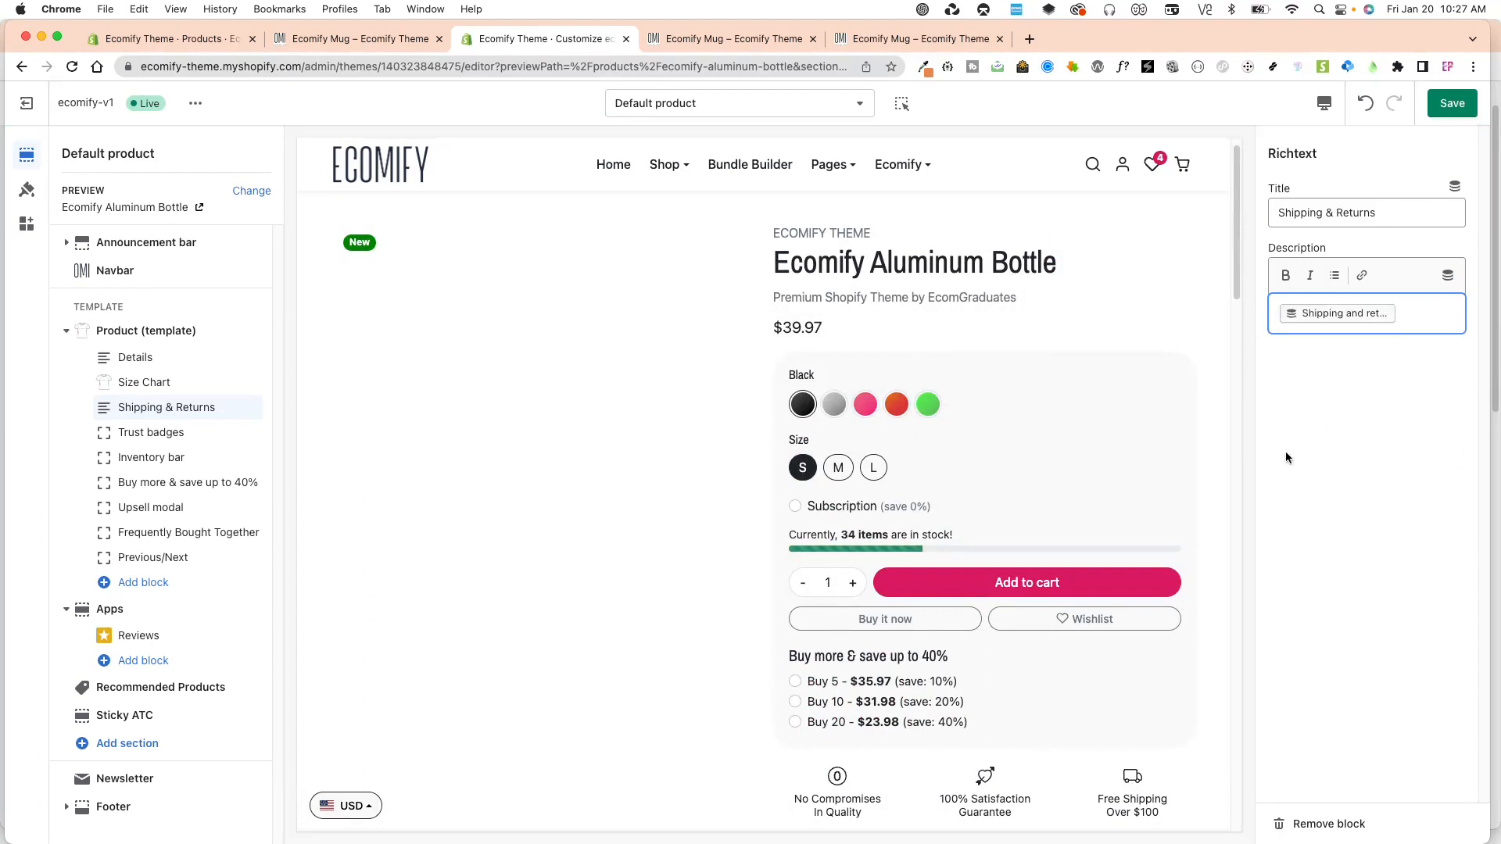
click(1452, 103)
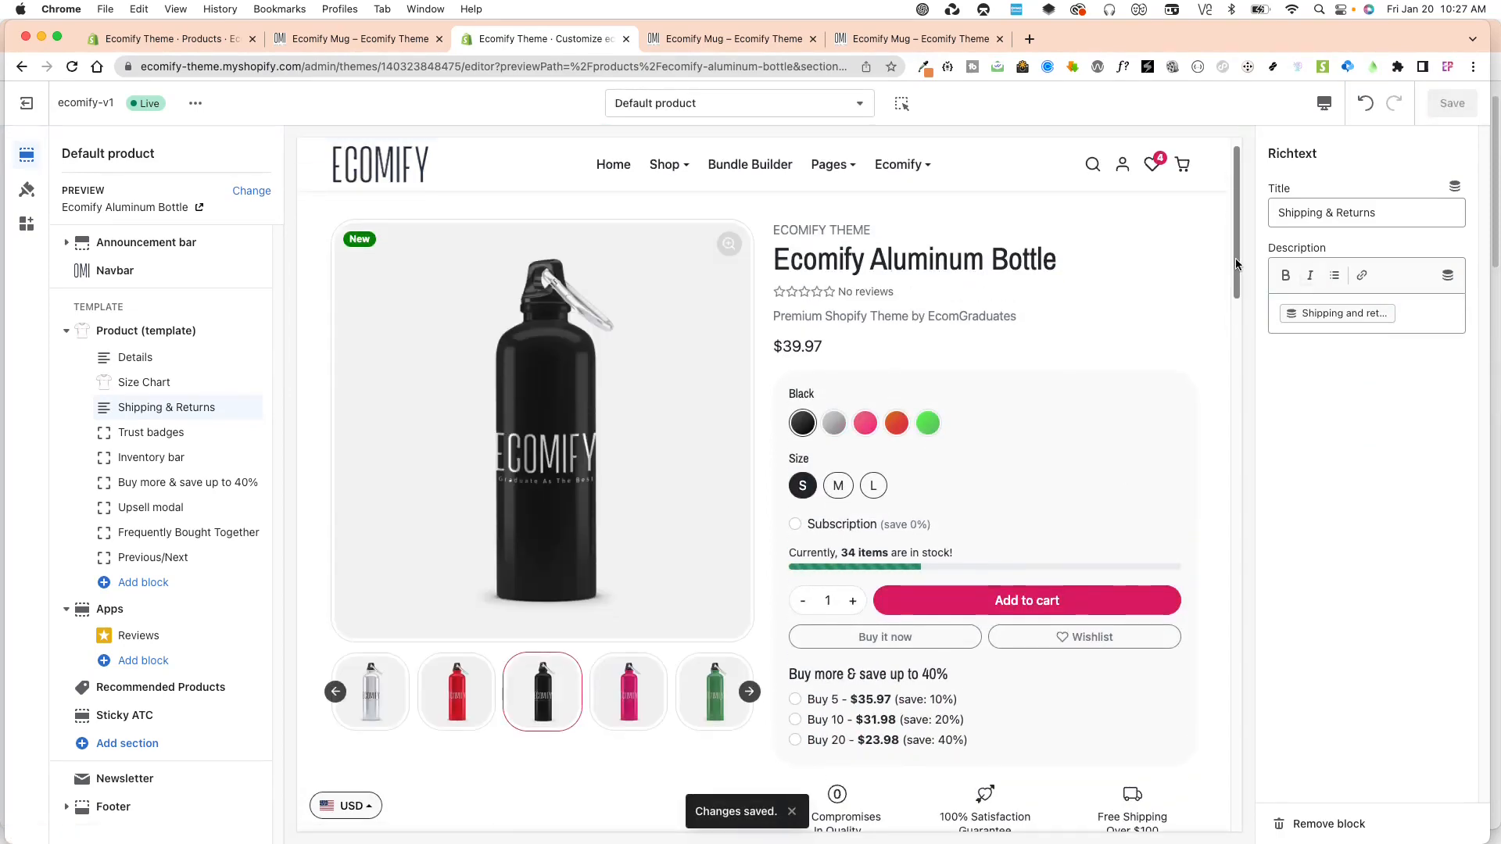
Expand the Shipping & Returns section in the Aluminum Bottle preview to check its content.
scroll(1220, 375, down, 5)
scroll(1223, 353, up, 5)
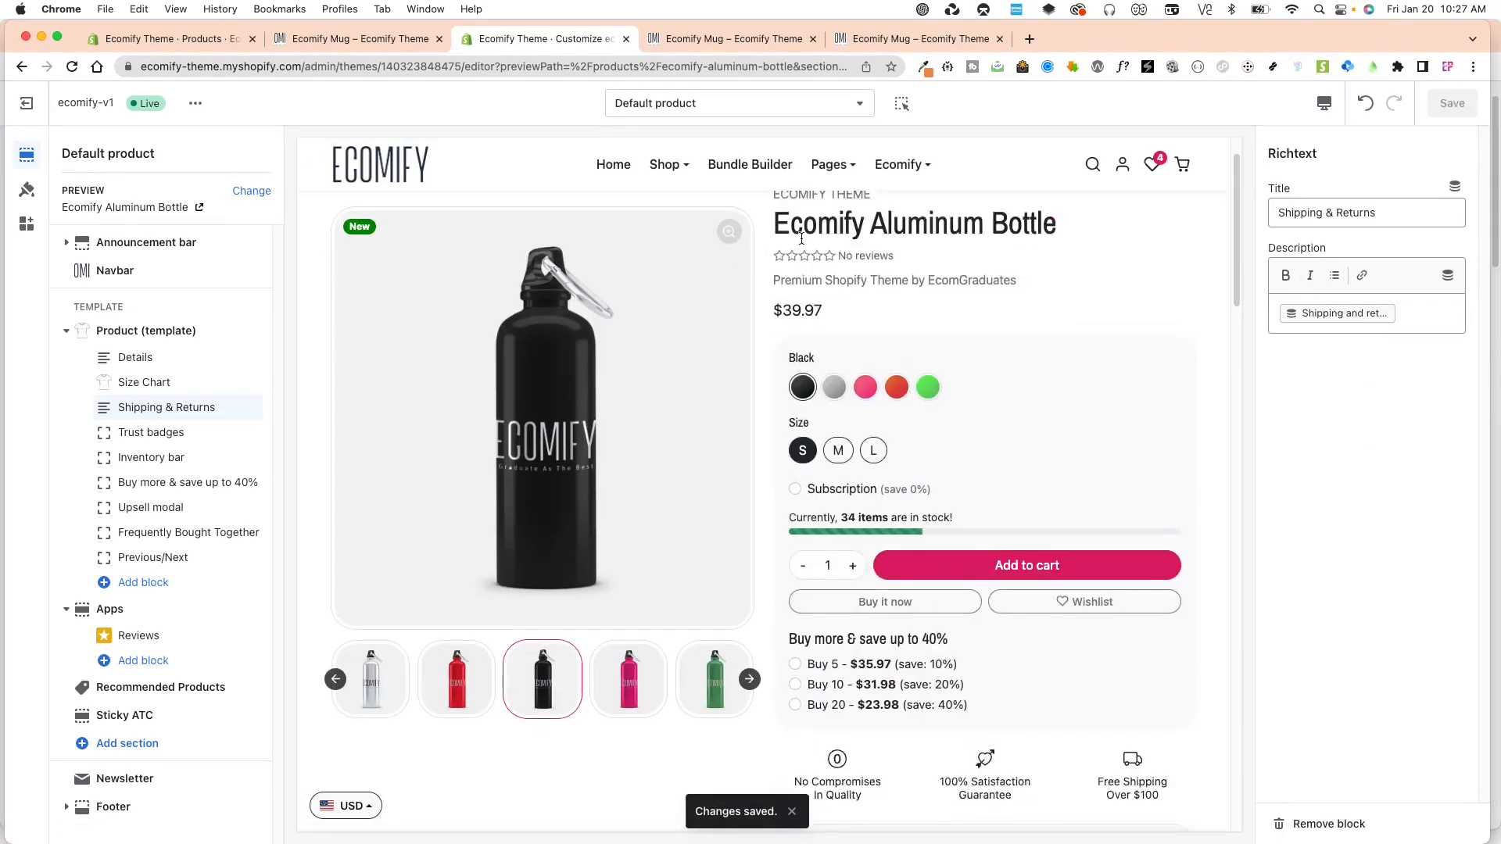
scroll(1219, 364, down, 10)
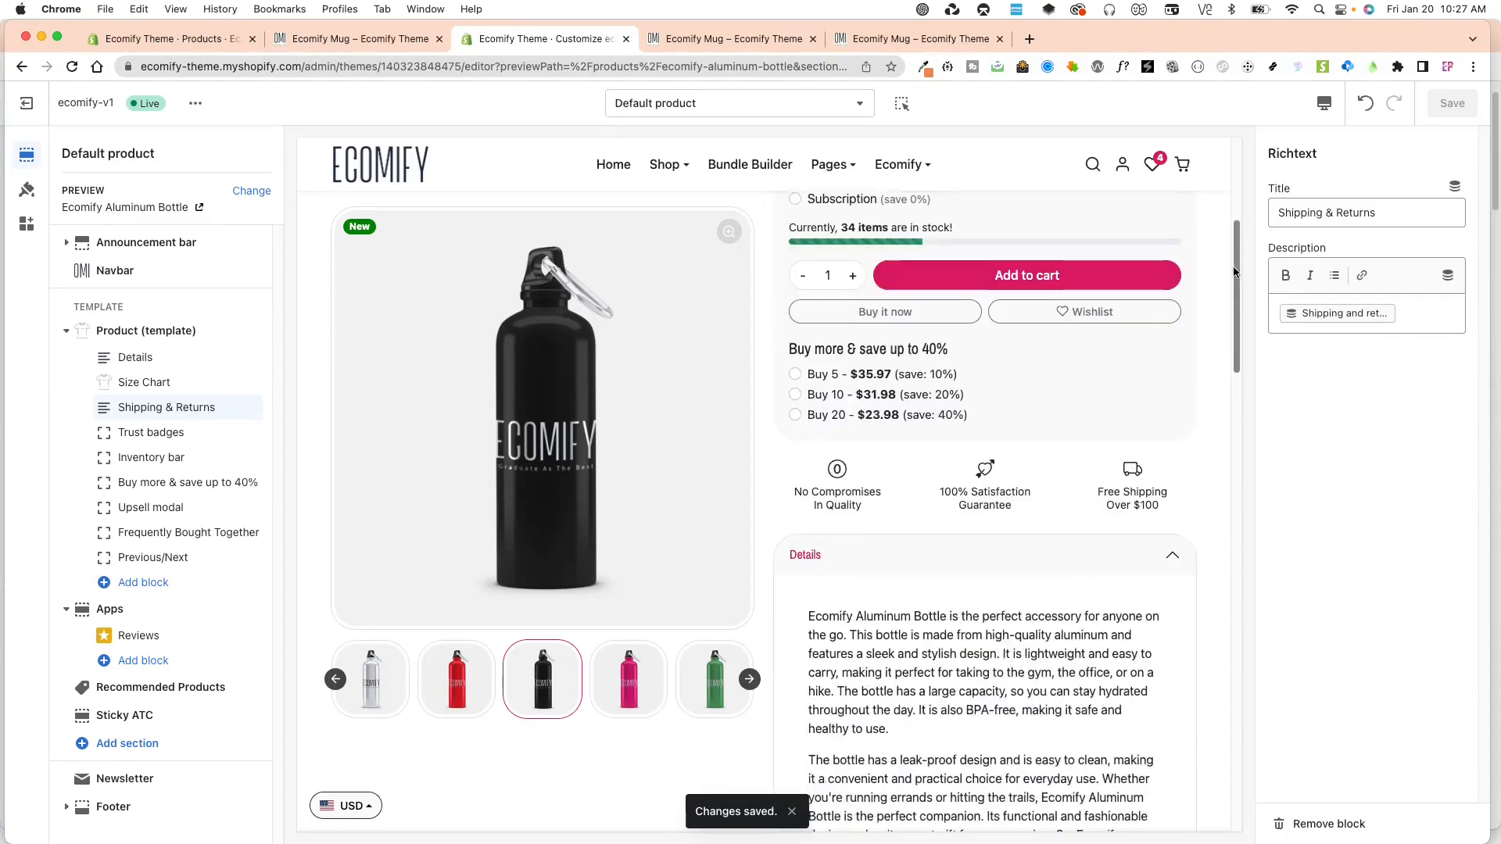
click(945, 538)
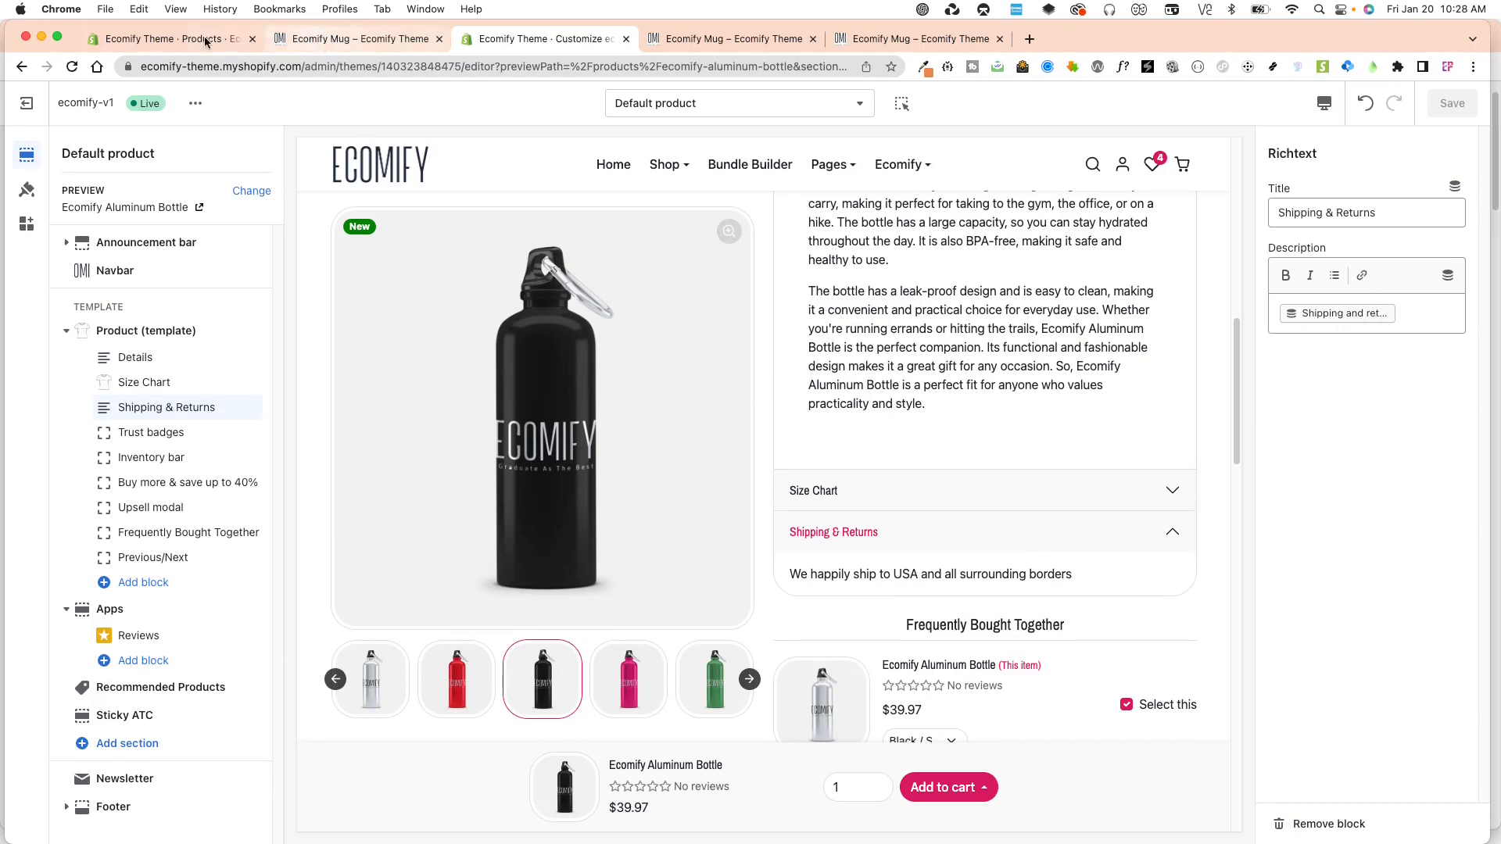
Compare the Aluminum Bottle's Shipping and returns metafield in the admin with the theme editor preview.
click(156, 39)
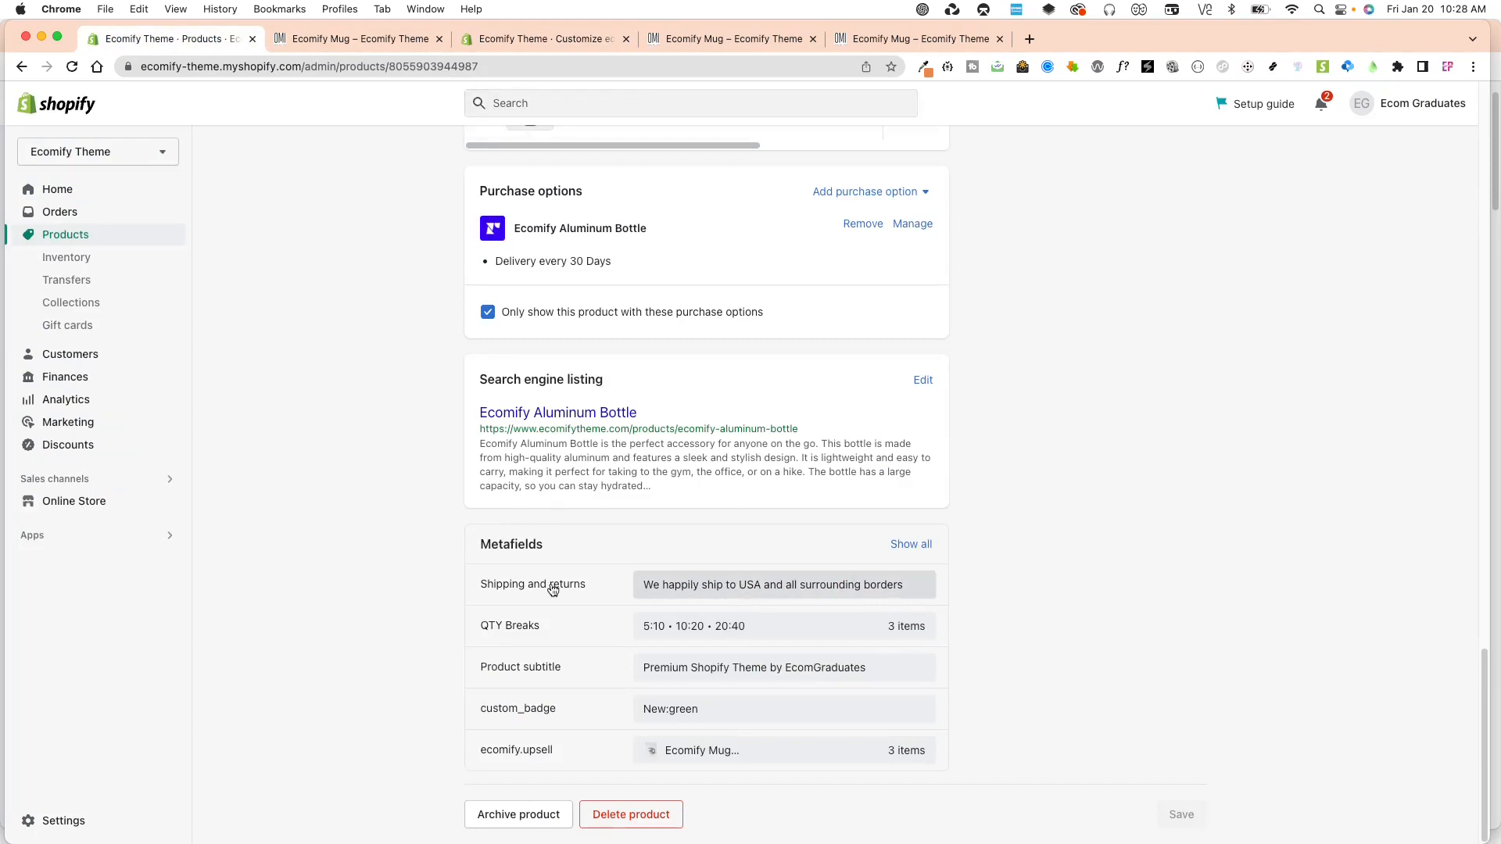
click(535, 39)
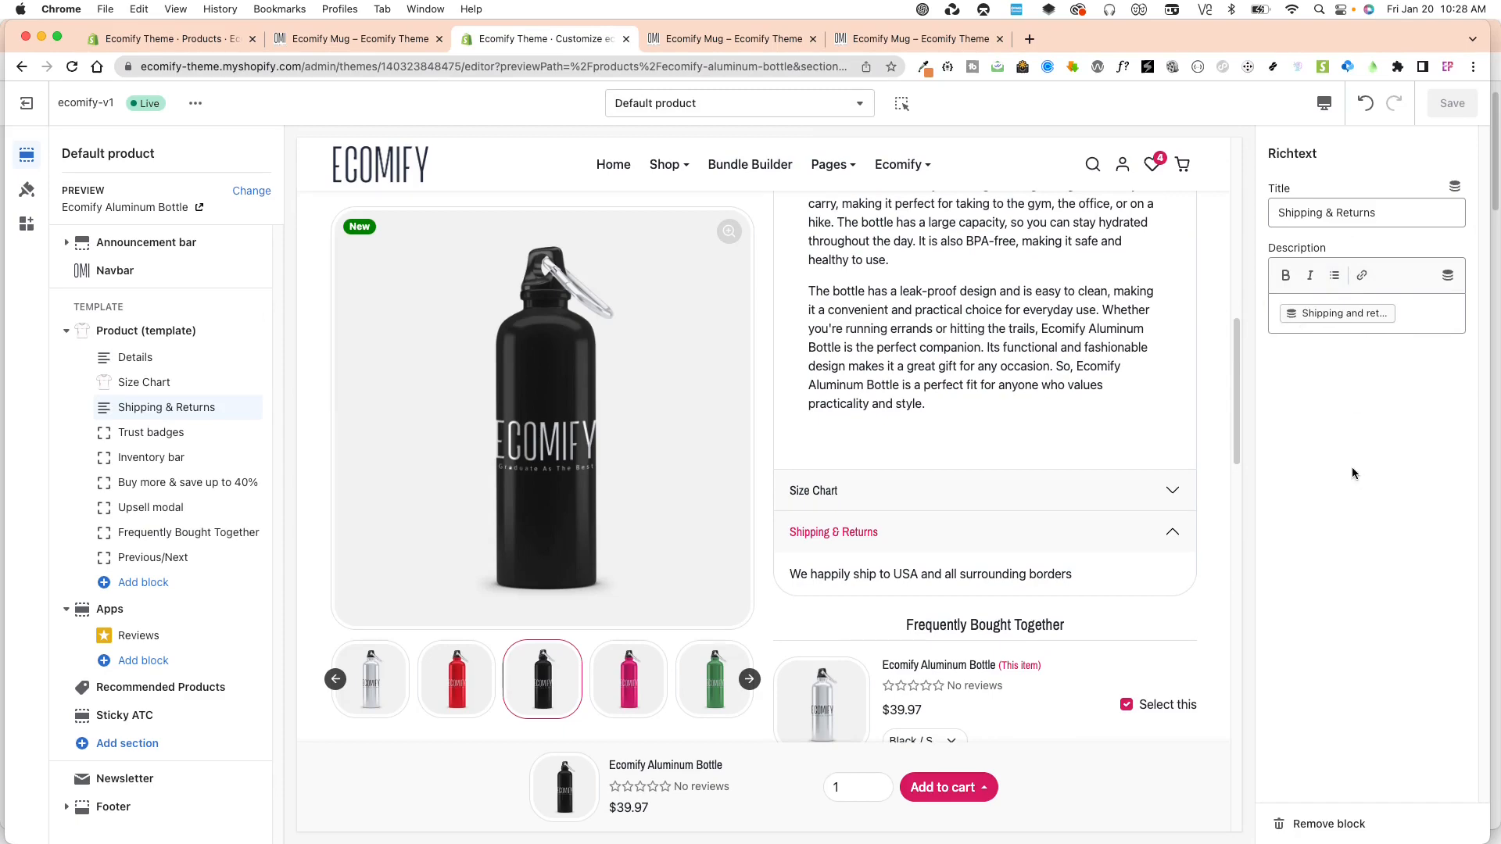
click(361, 39)
Open the Ecomify Sports Bra product in the admin and check its Shipping and returns metafield.
click(190, 39)
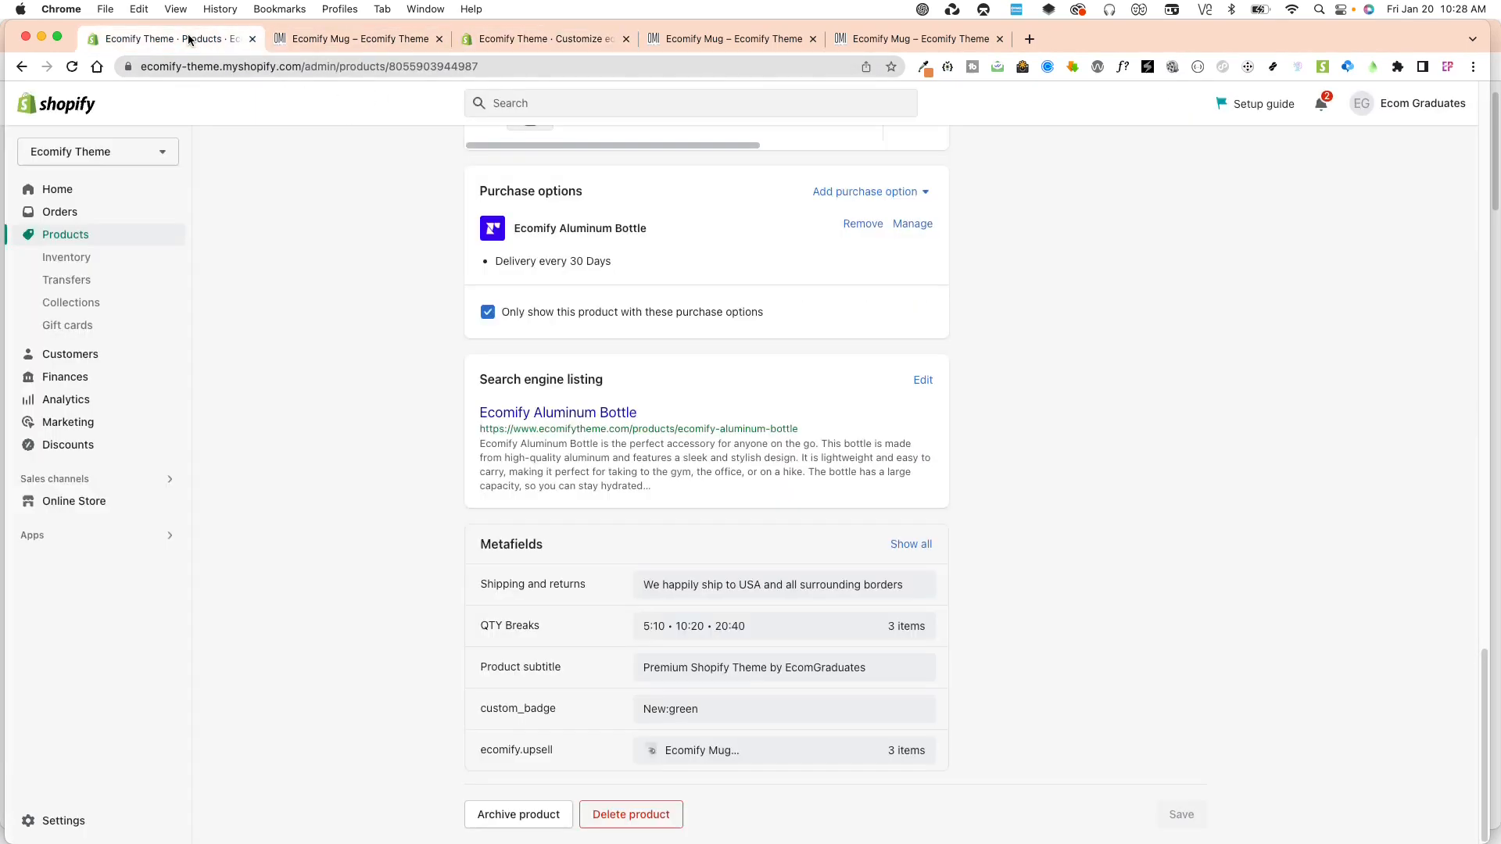
click(66, 234)
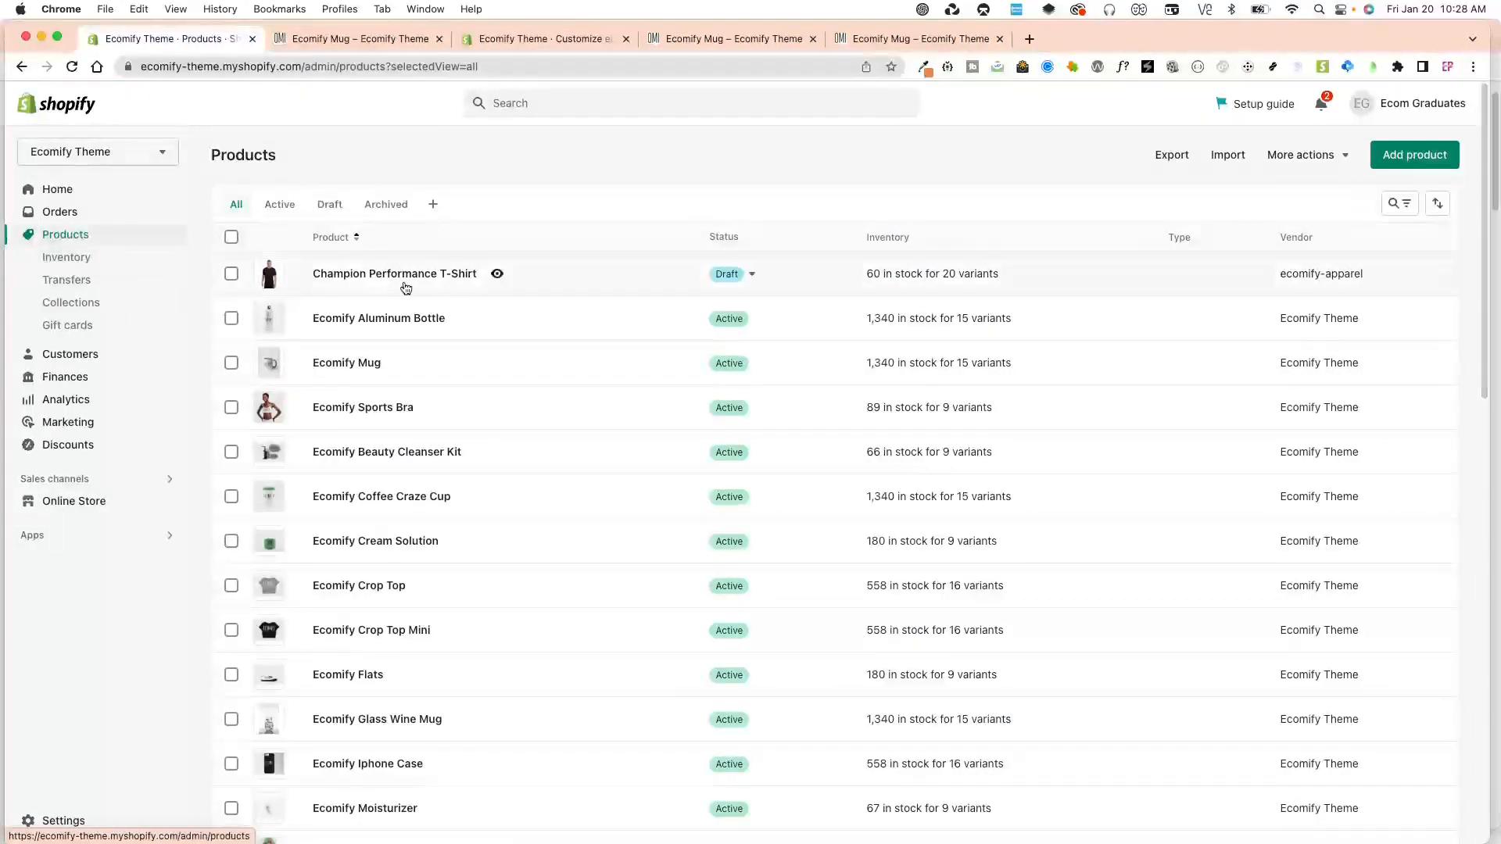
click(395, 407)
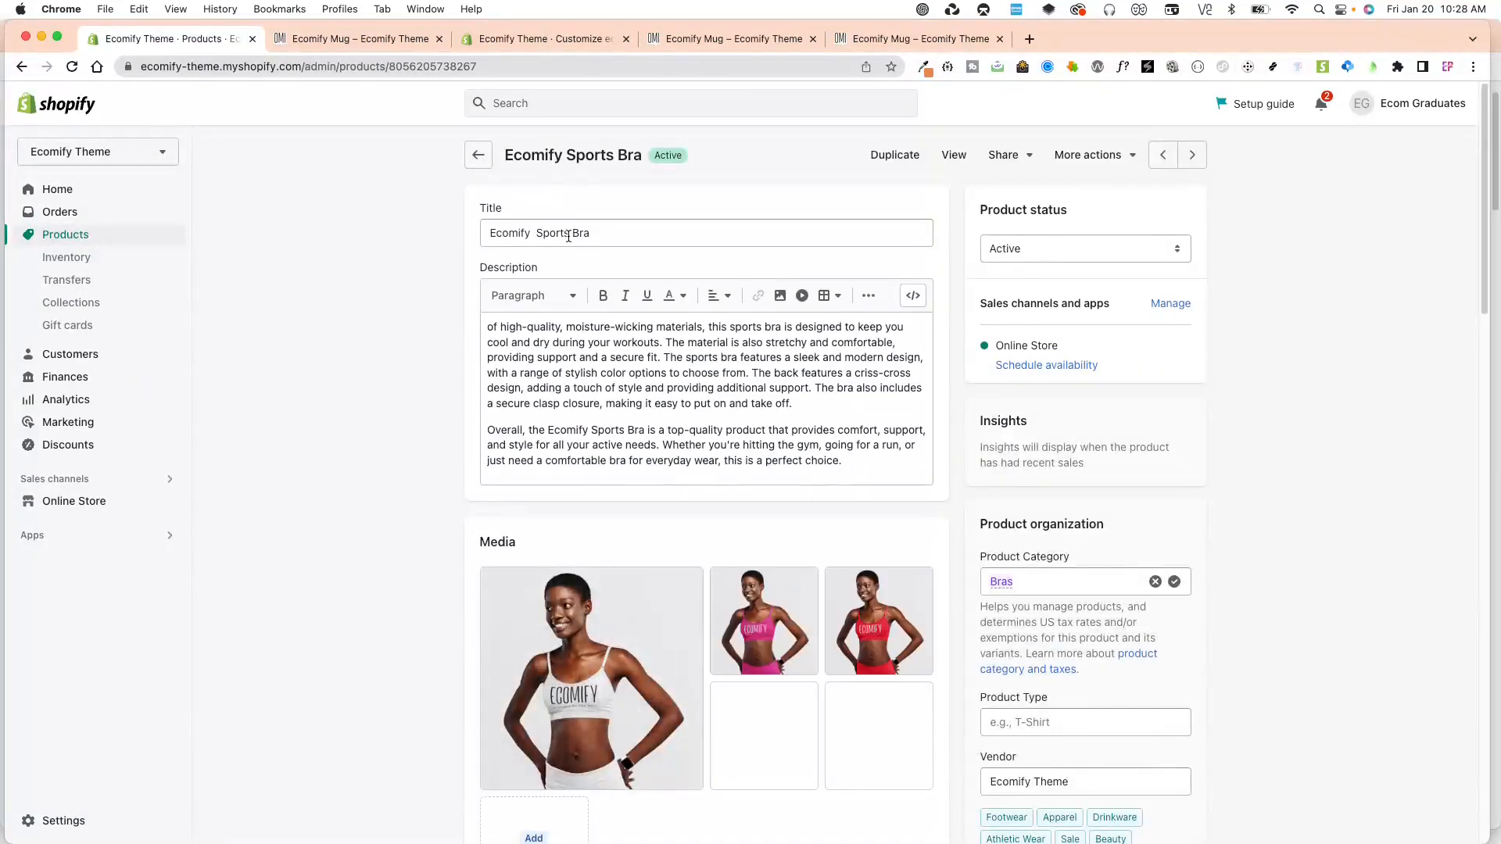
scroll(714, 589, down, 20)
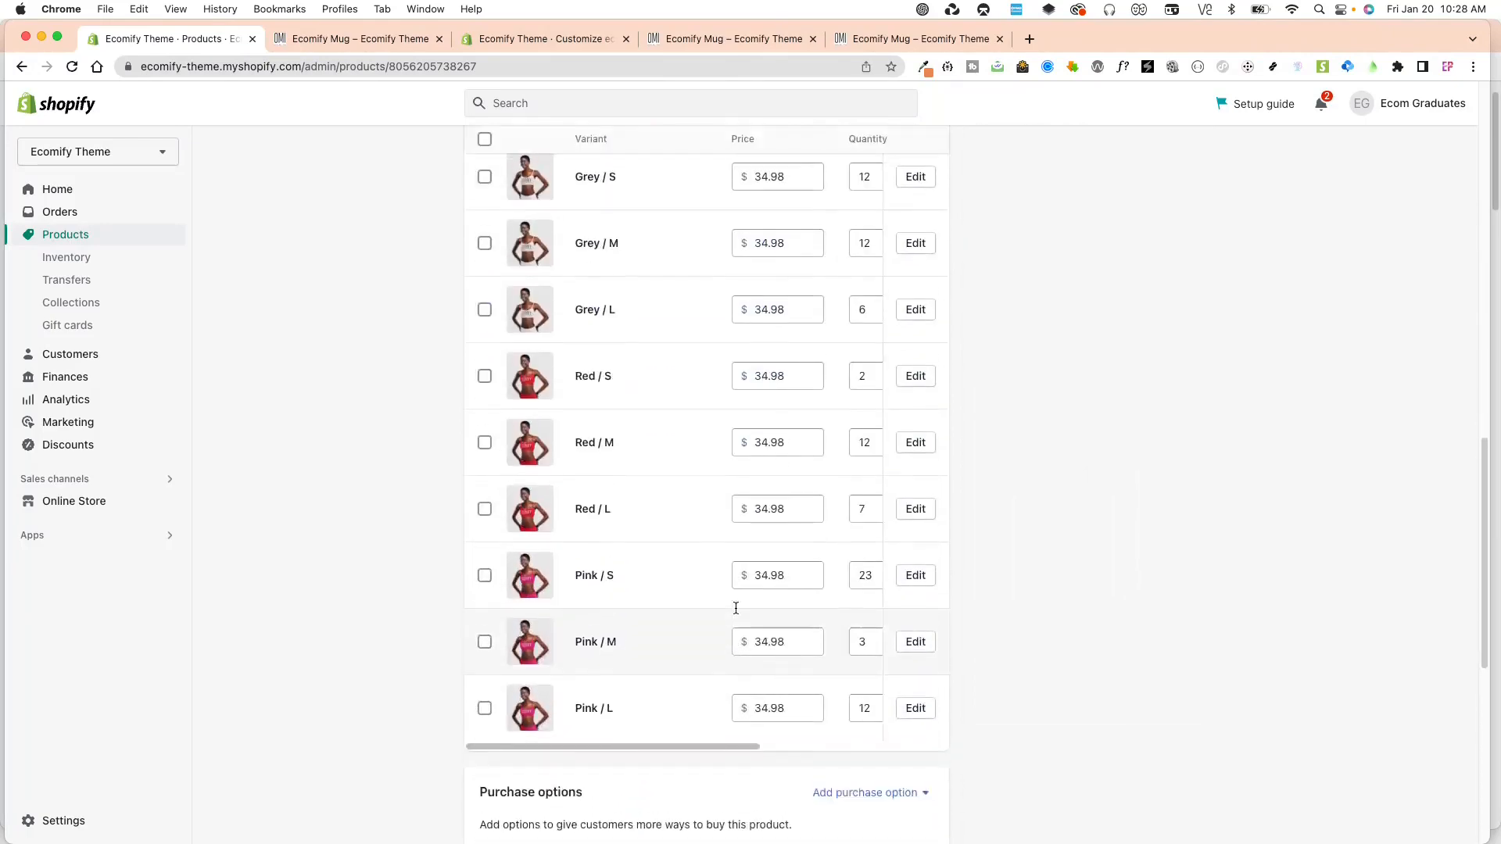
scroll(792, 619, down, 3)
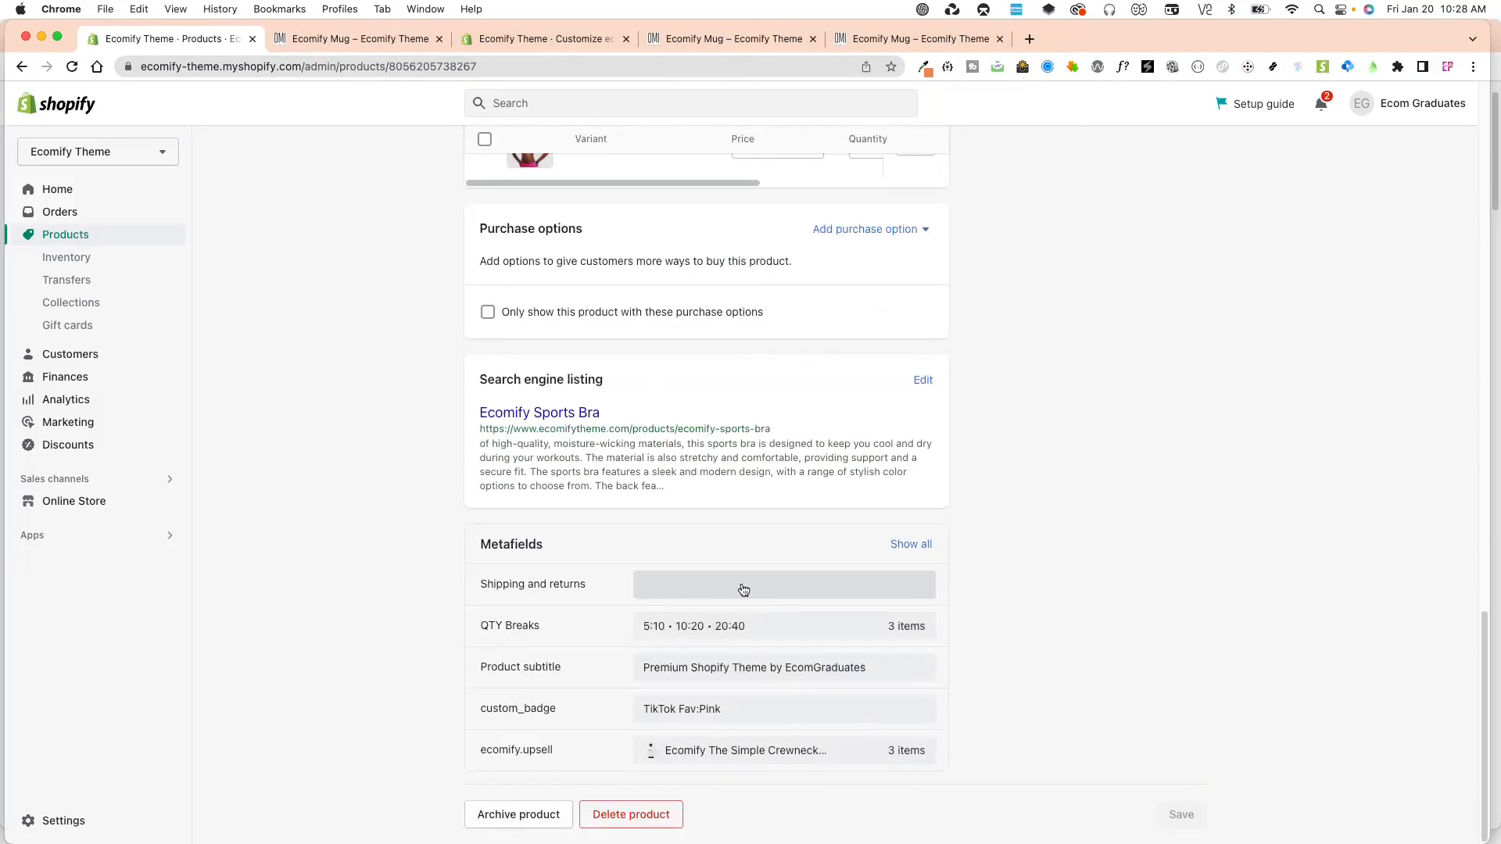
scroll(725, 590, up, 20)
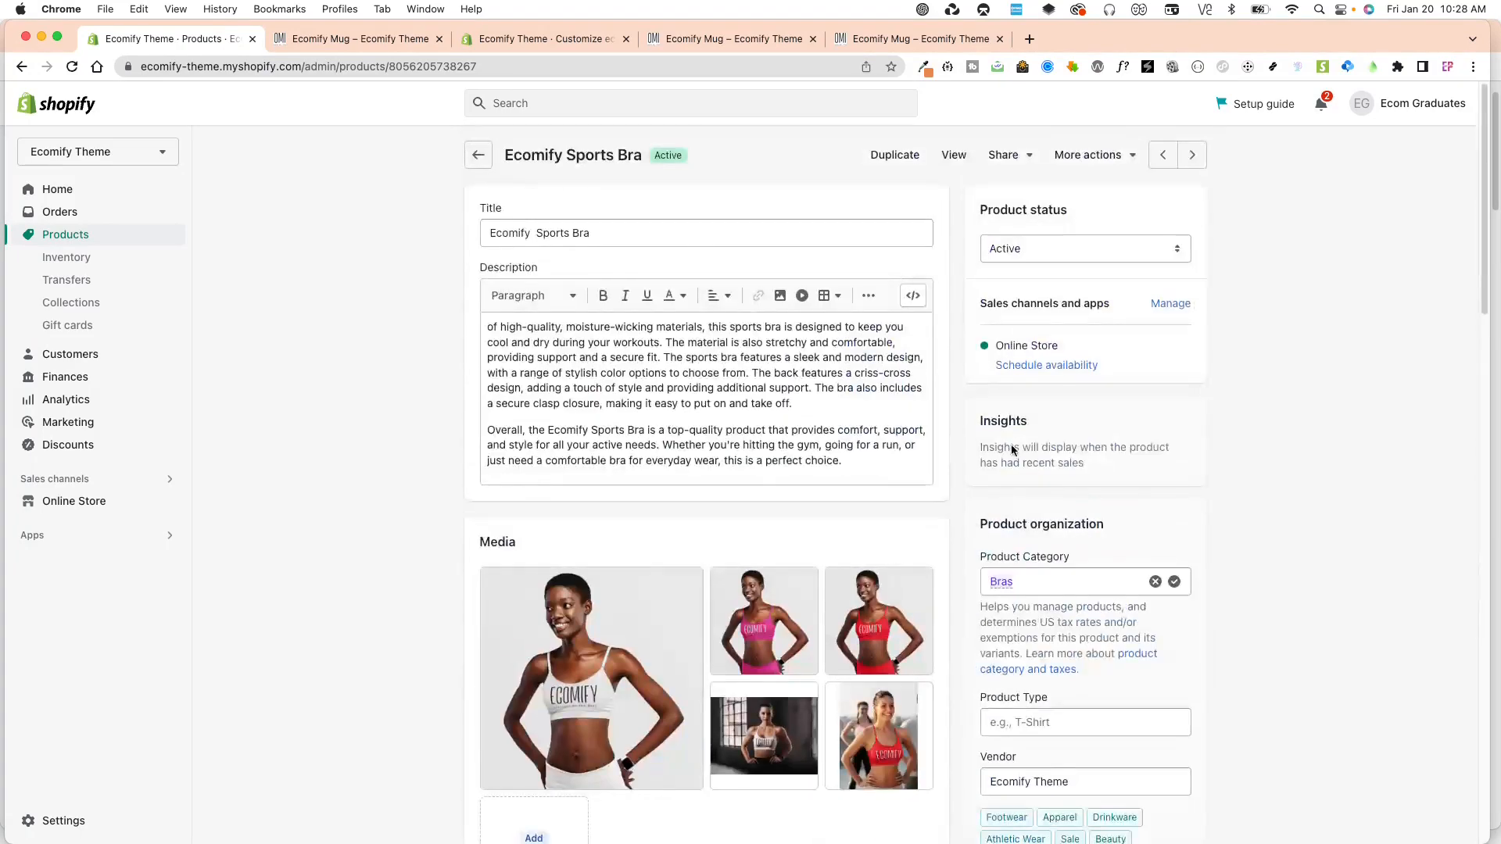
View the Sports Bra in the online store, expand its Shipping & Returns section and close the store preview bar.
click(954, 154)
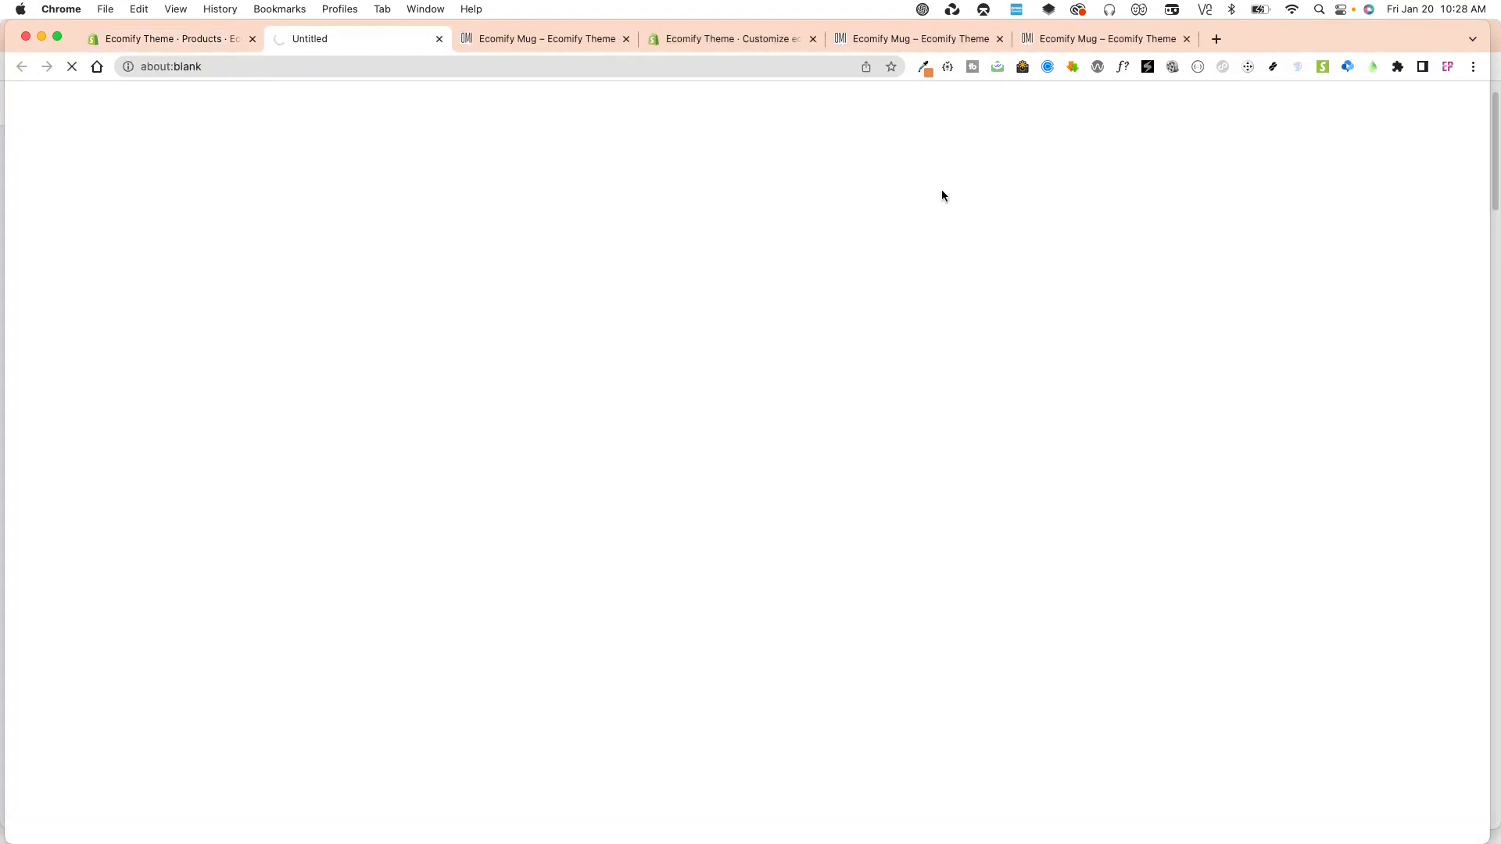
scroll(936, 271, down, 10)
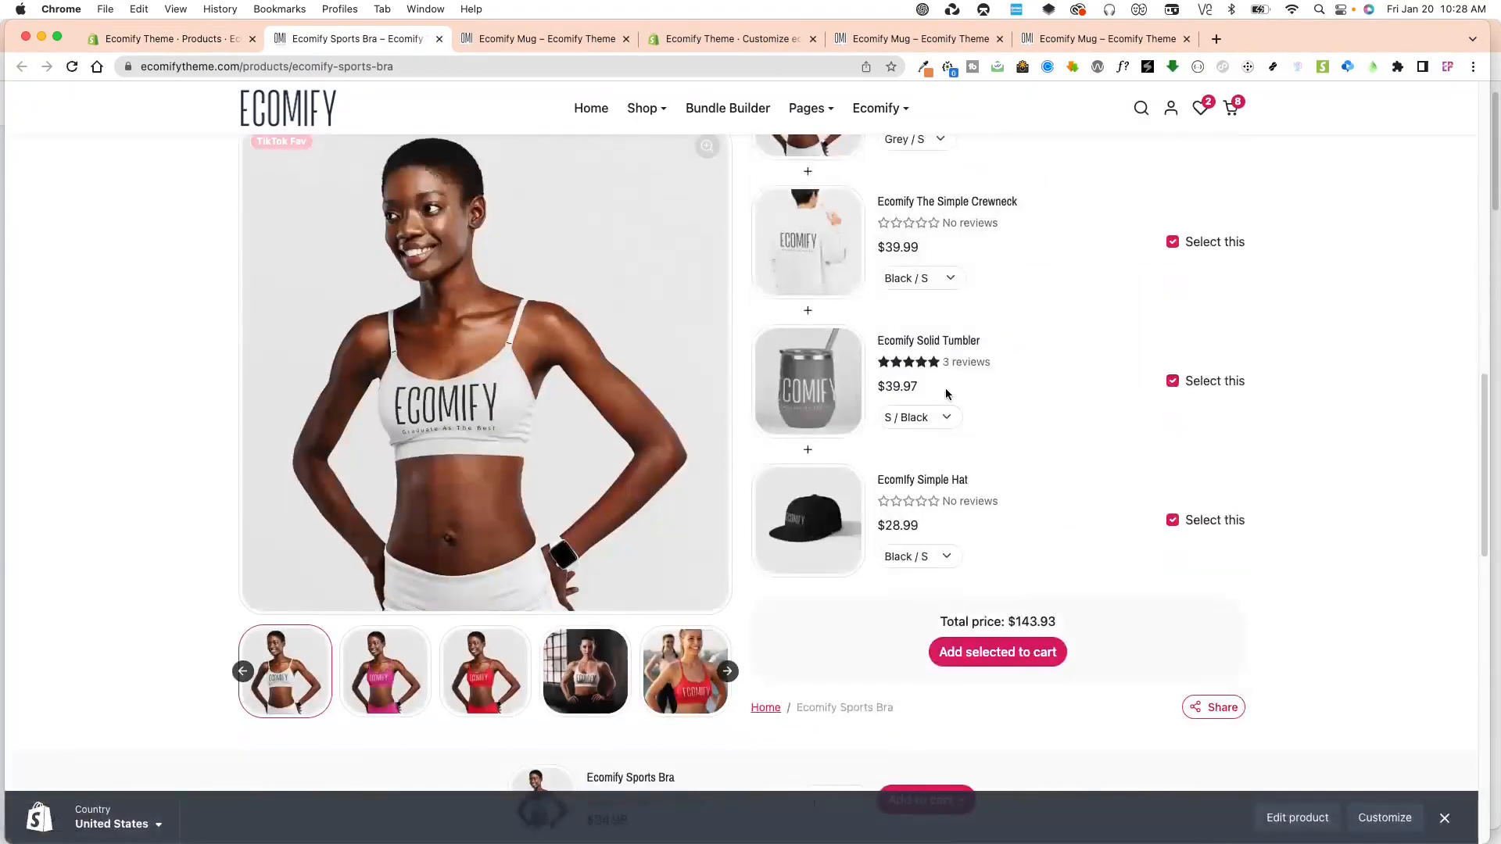
scroll(977, 375, up, 1)
click(895, 313)
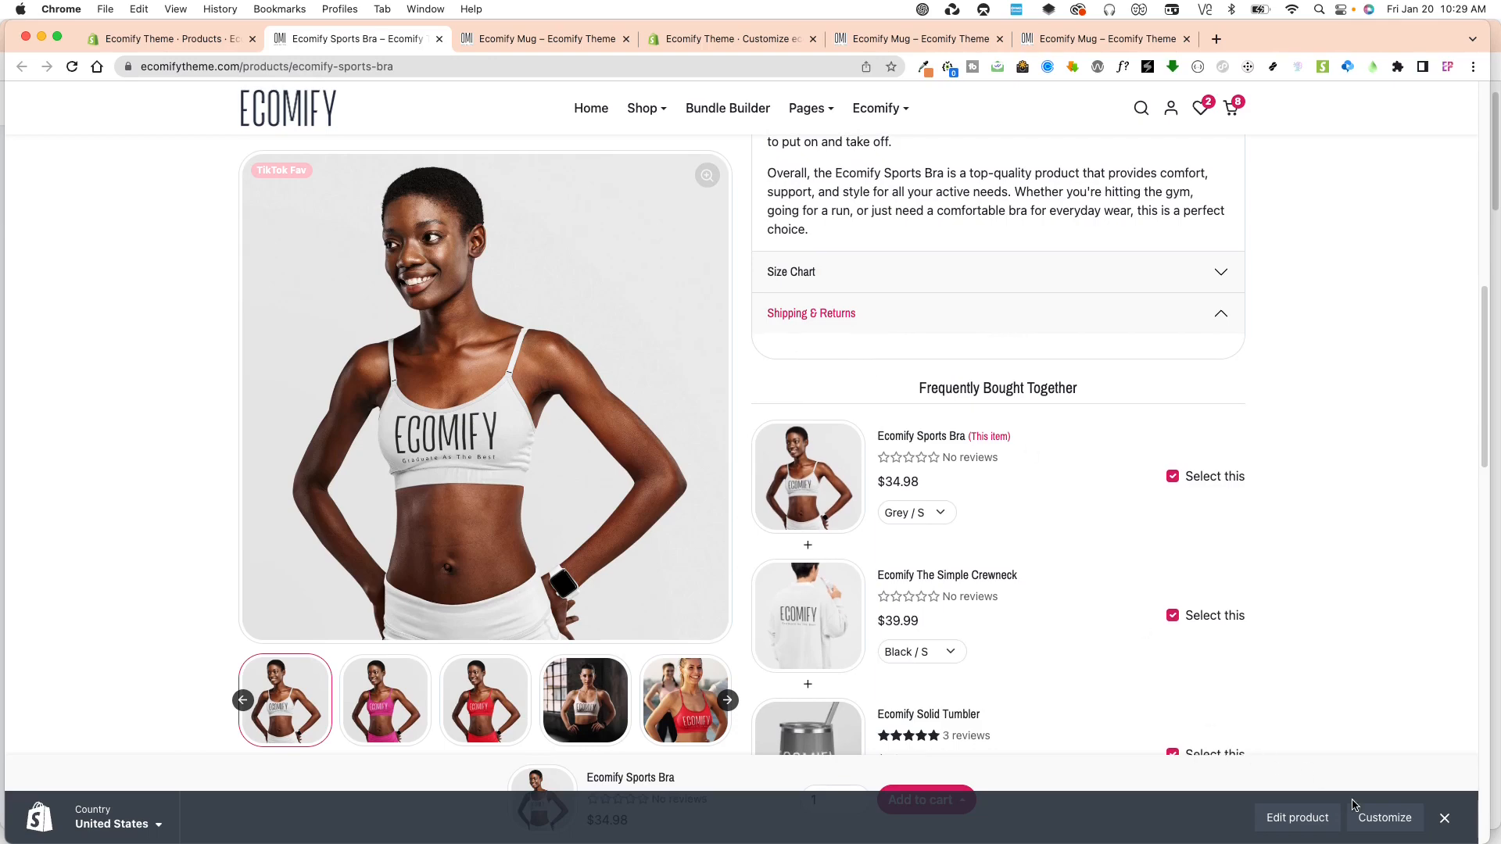
click(1445, 818)
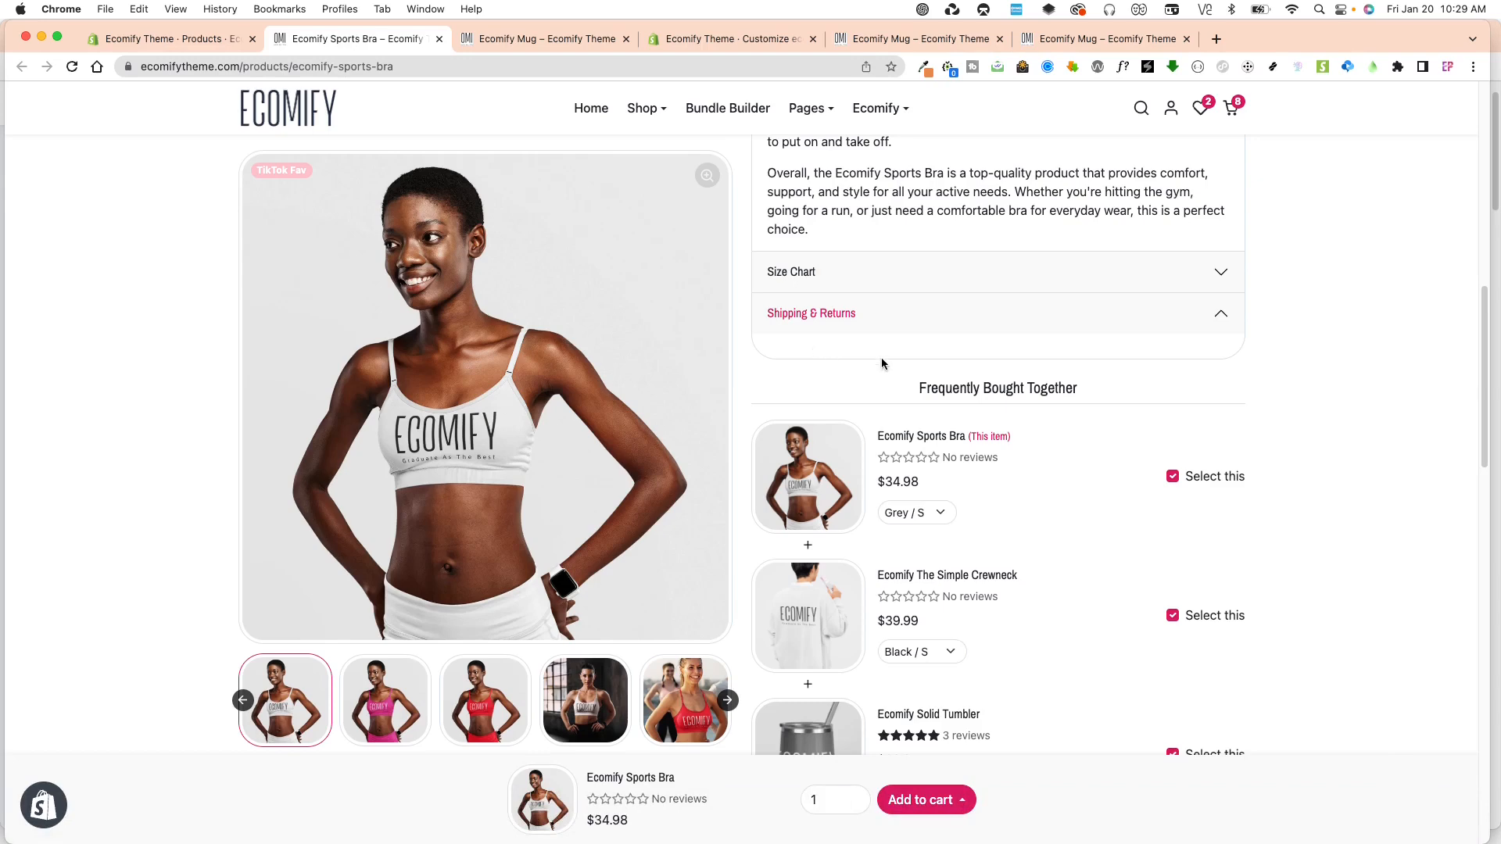
Return to the theme editor and switch from the Default product template to the mug template.
click(550, 39)
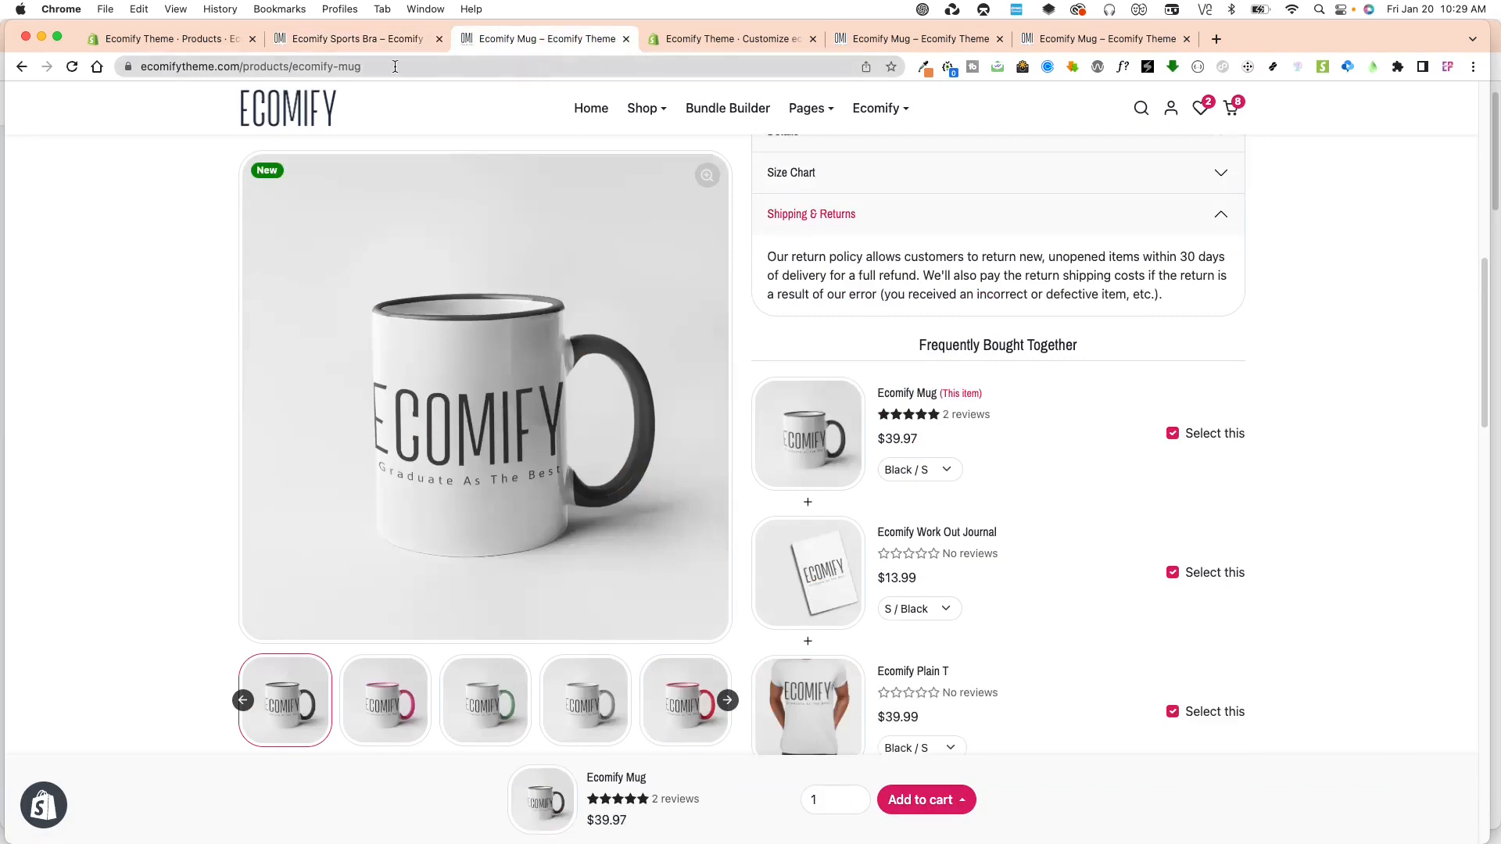
click(738, 41)
click(738, 103)
click(704, 223)
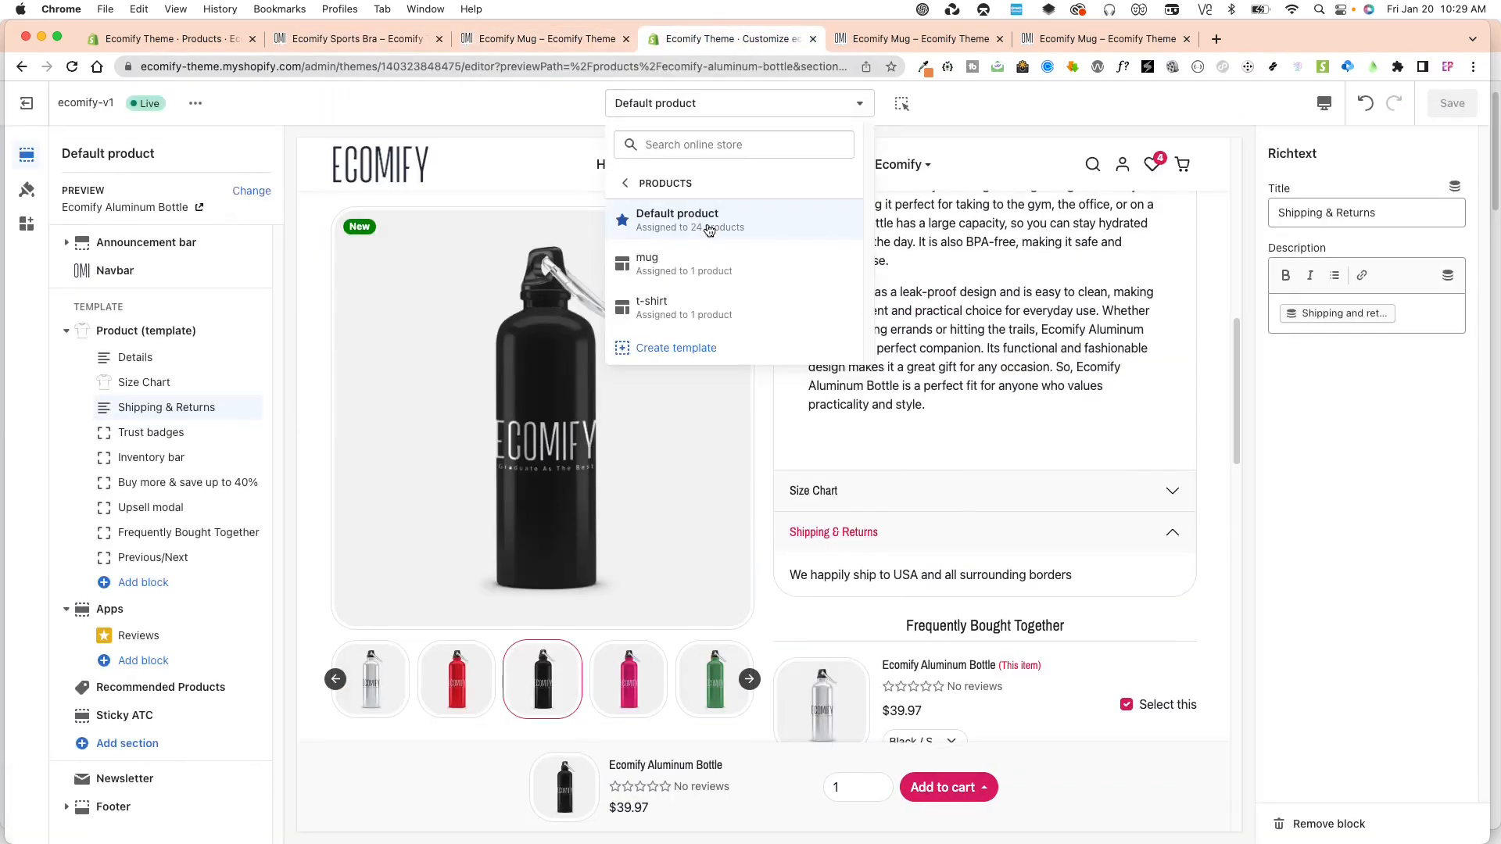
click(664, 270)
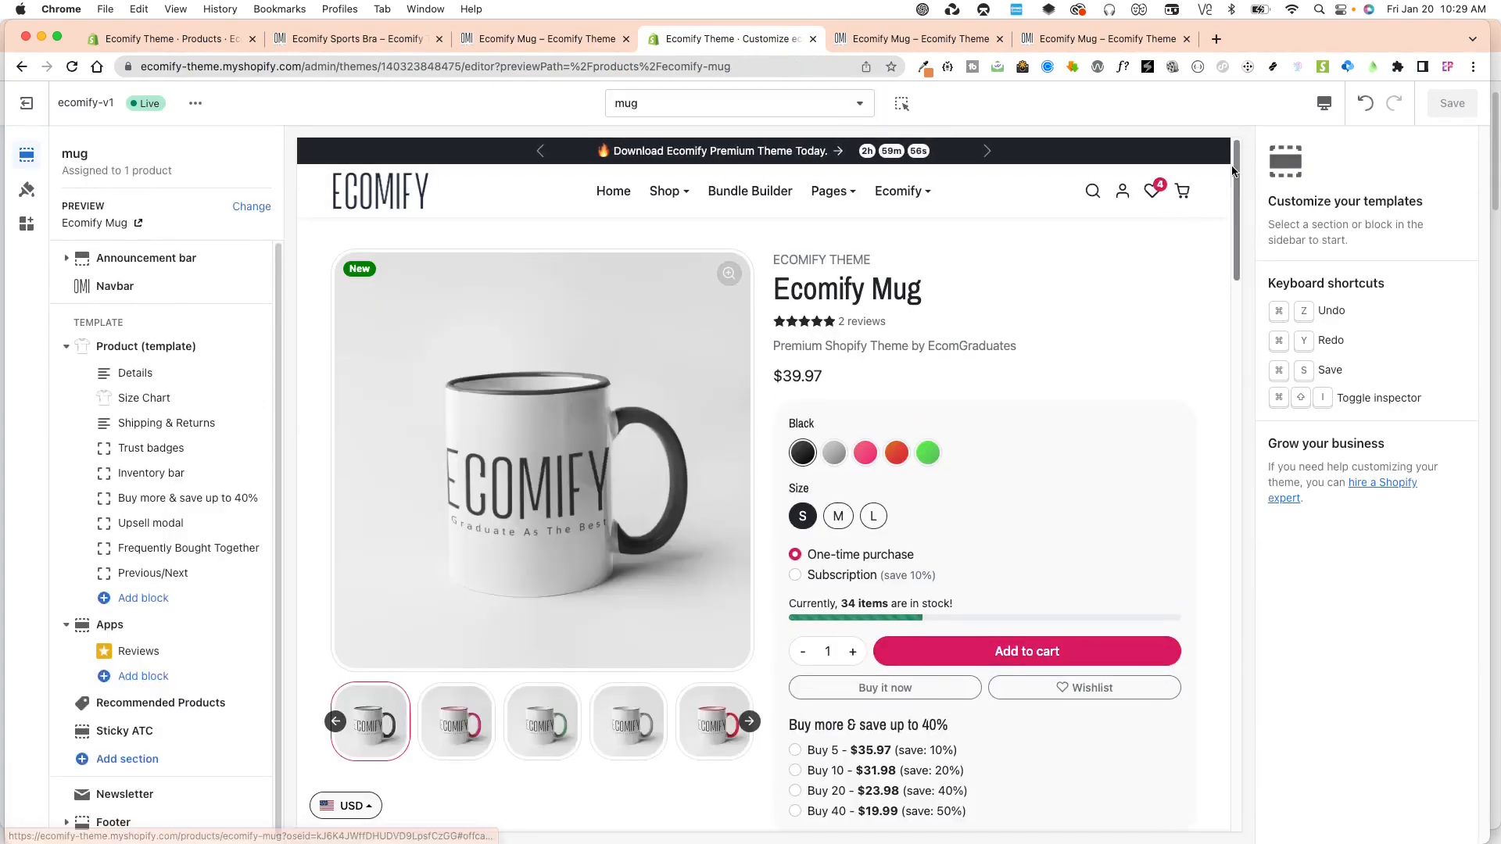
Review the mug template's product page and the sections available to add, and go to the store's home page in the preview.
scroll(1224, 248, down, 5)
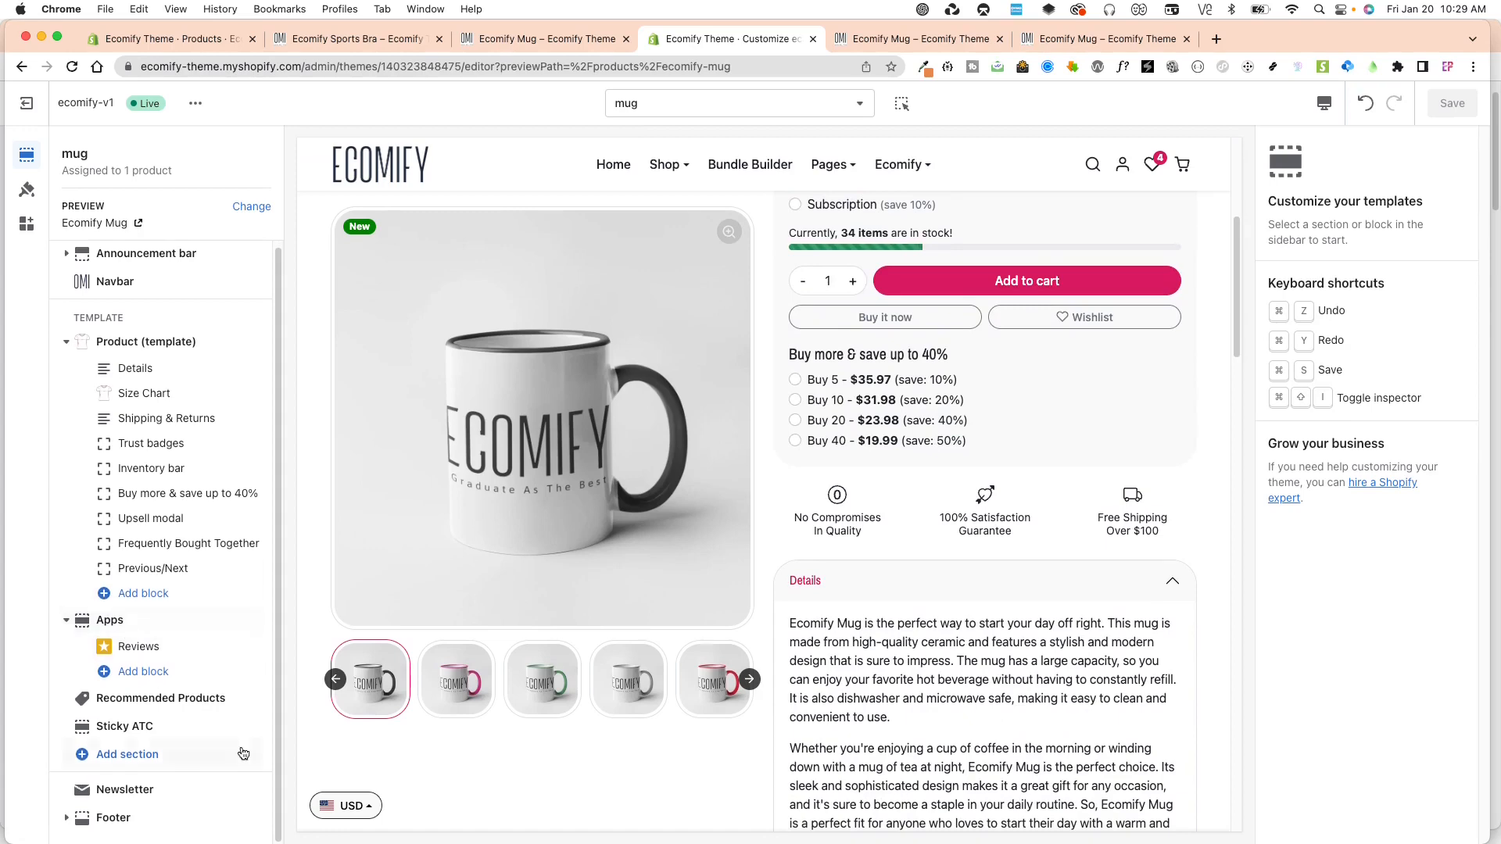
scroll(868, 620, down, 4)
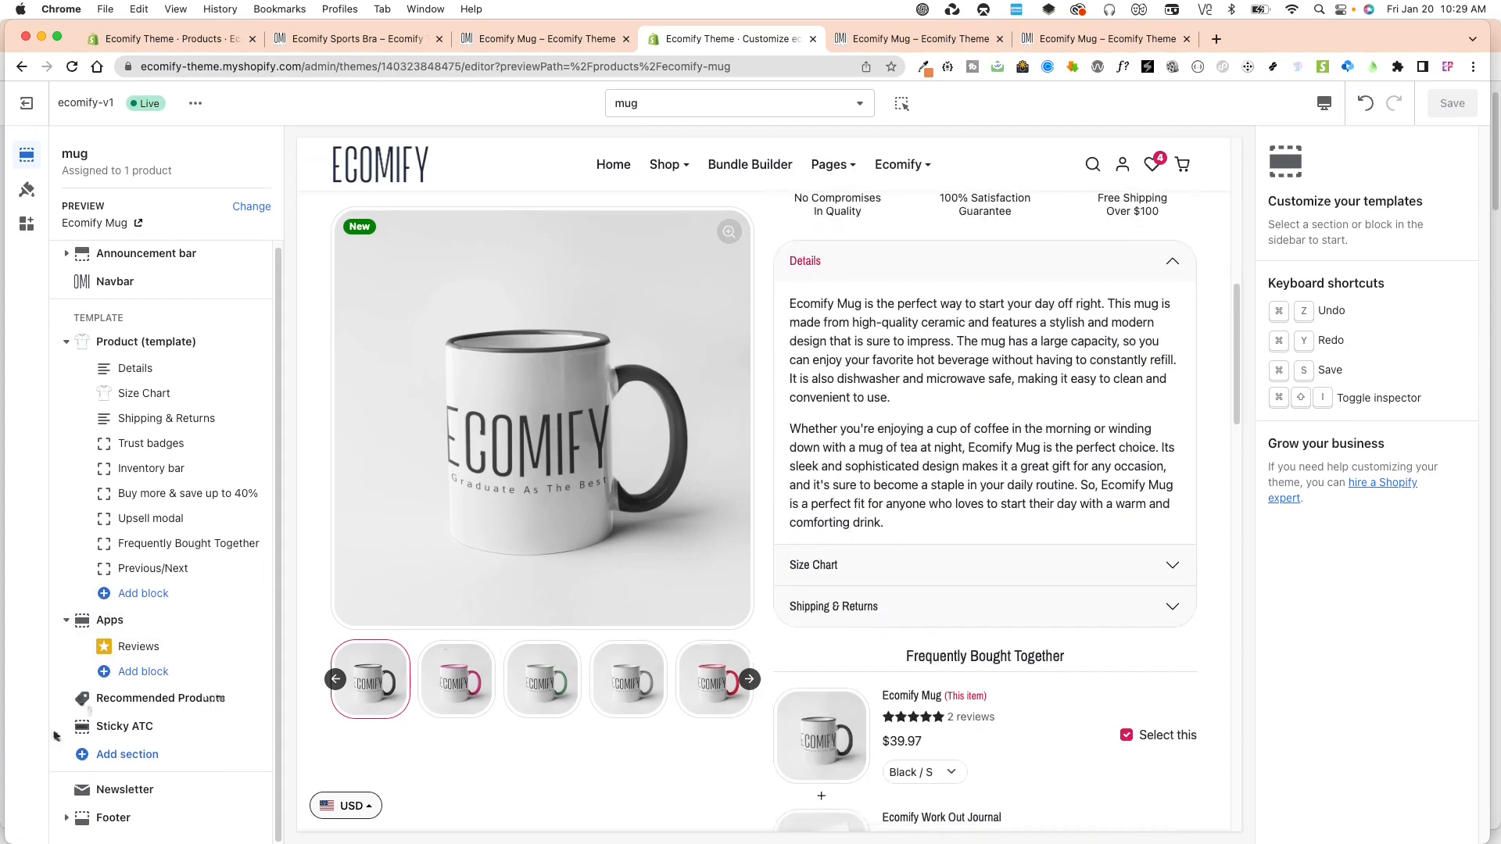
click(139, 755)
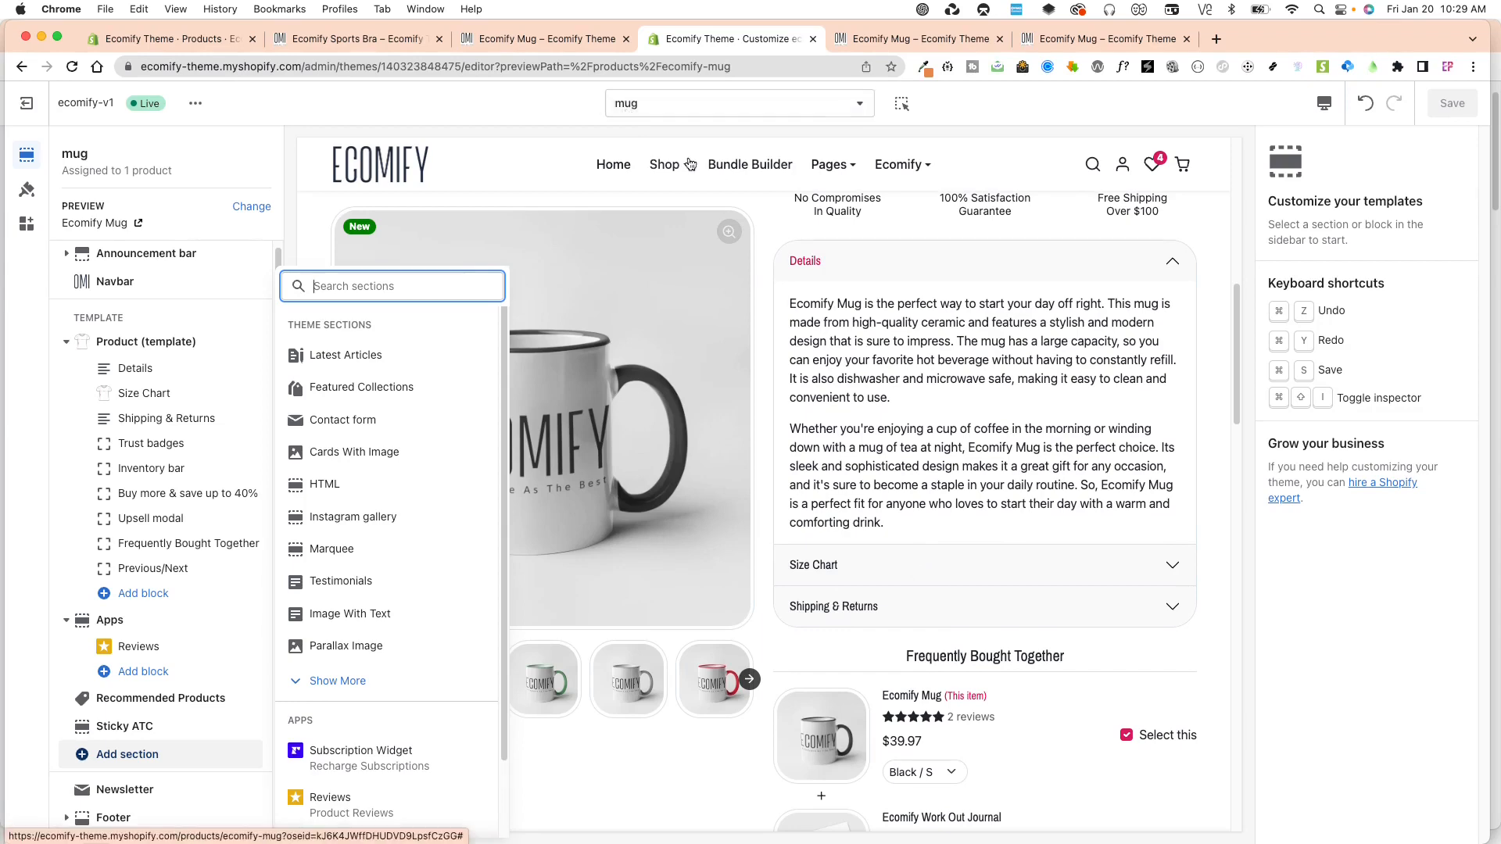
click(516, 121)
scroll(855, 523, up, 1)
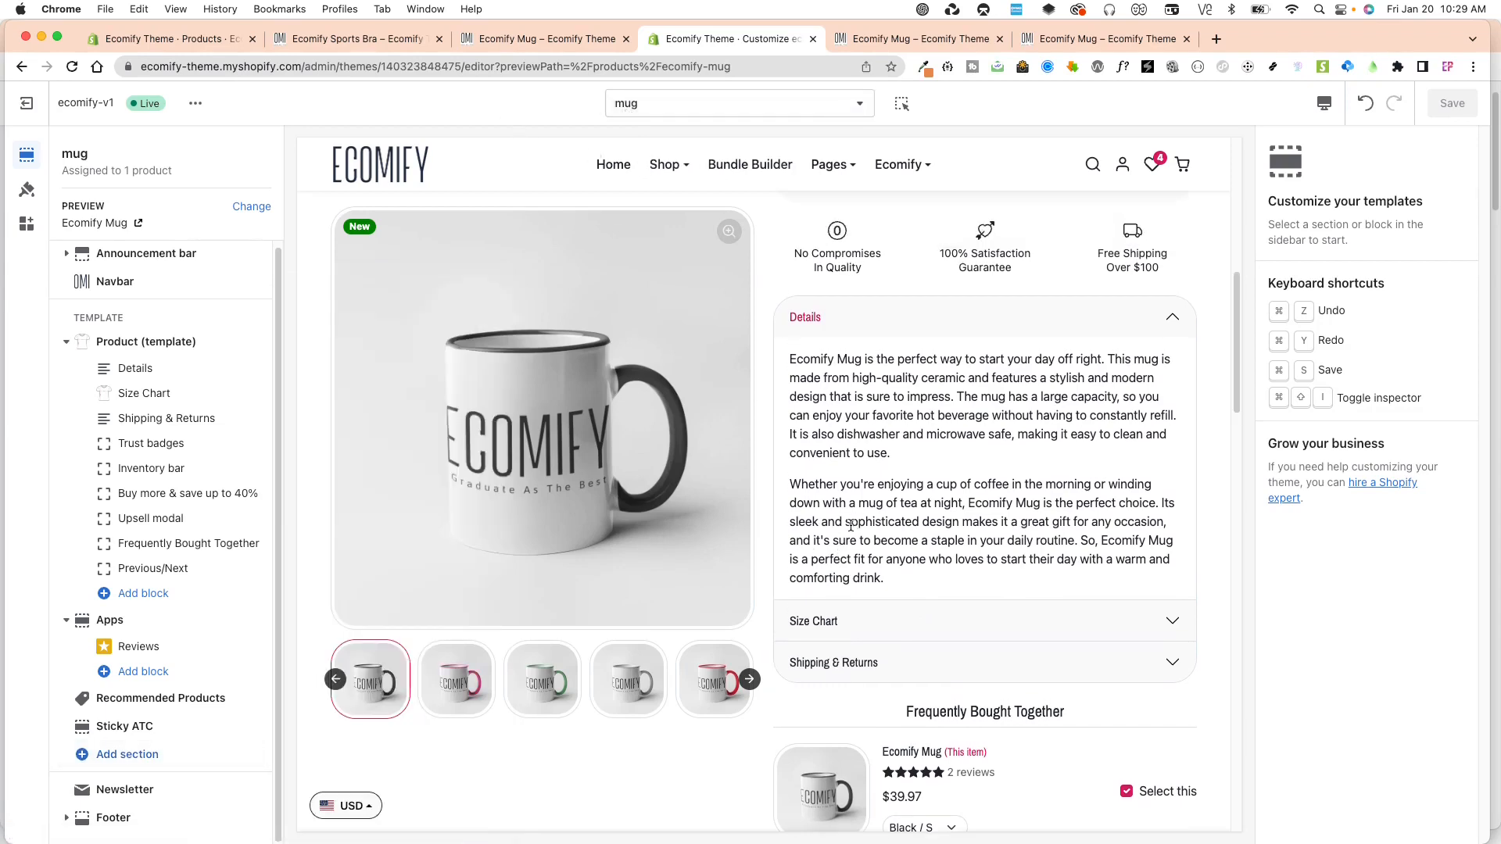
scroll(851, 504, up, 10)
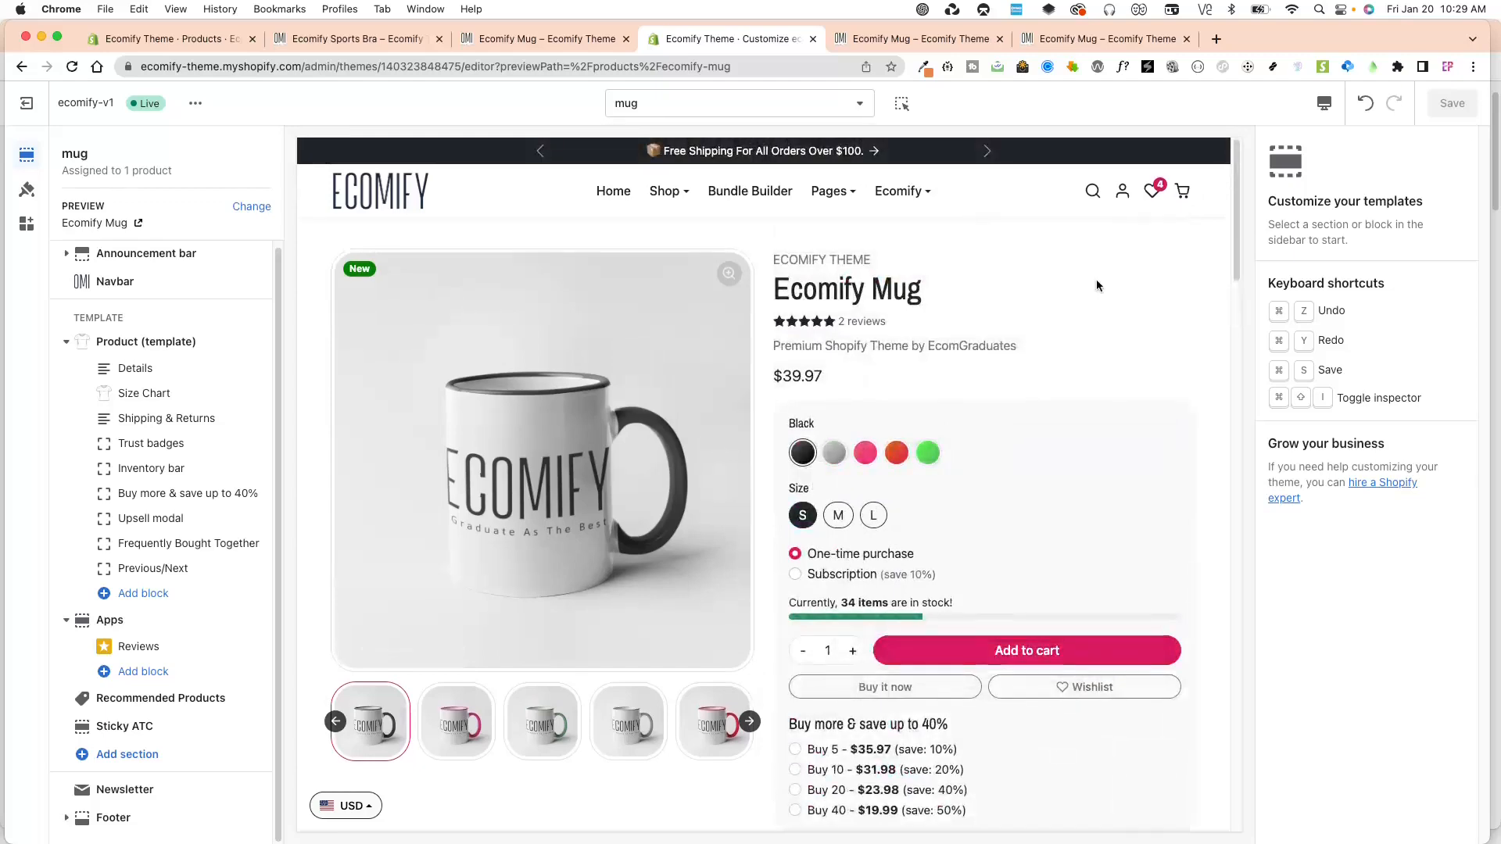
click(345, 194)
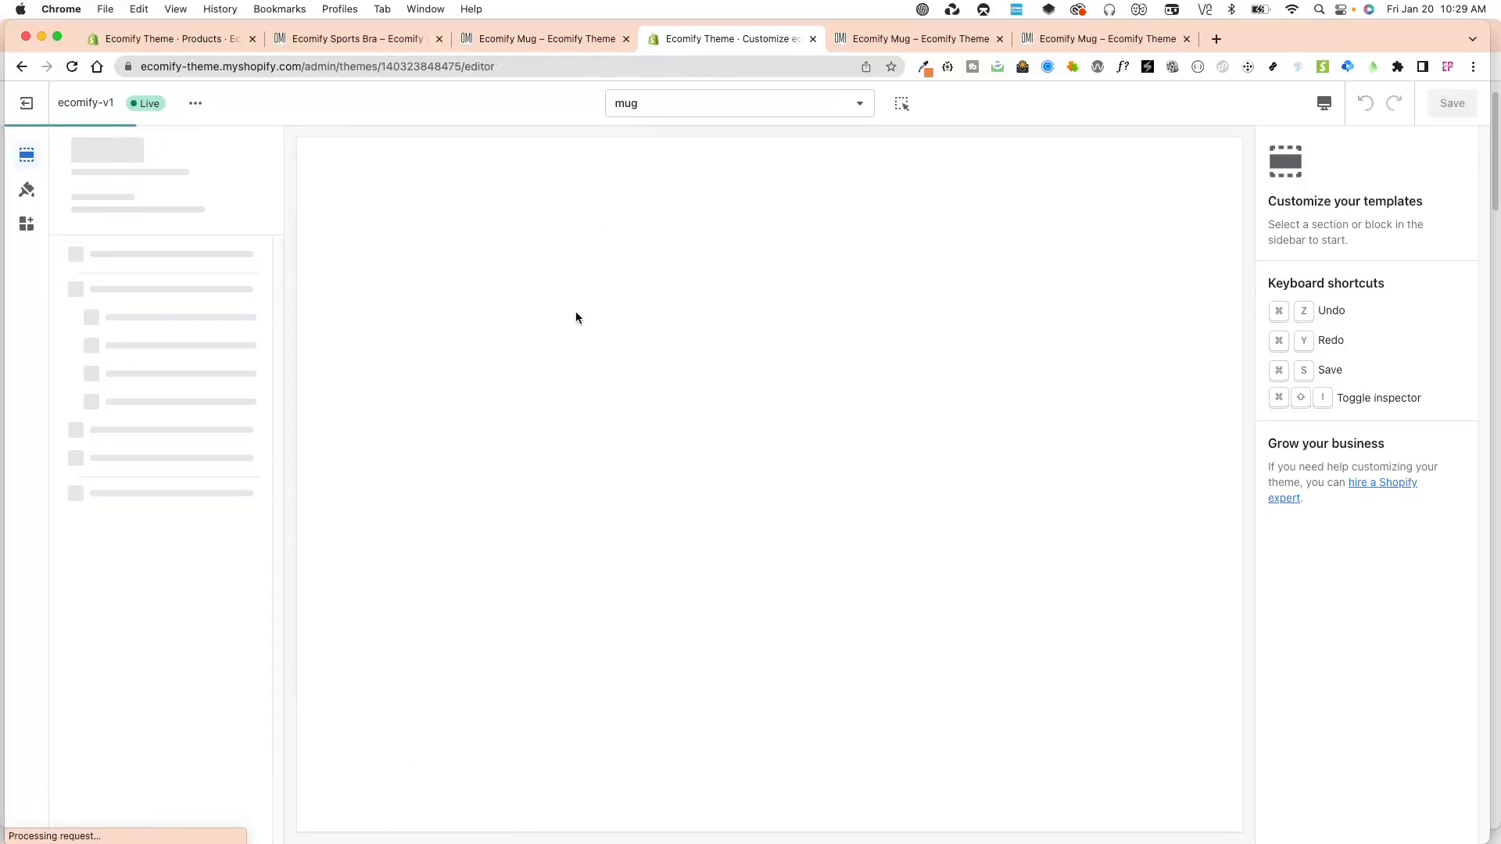